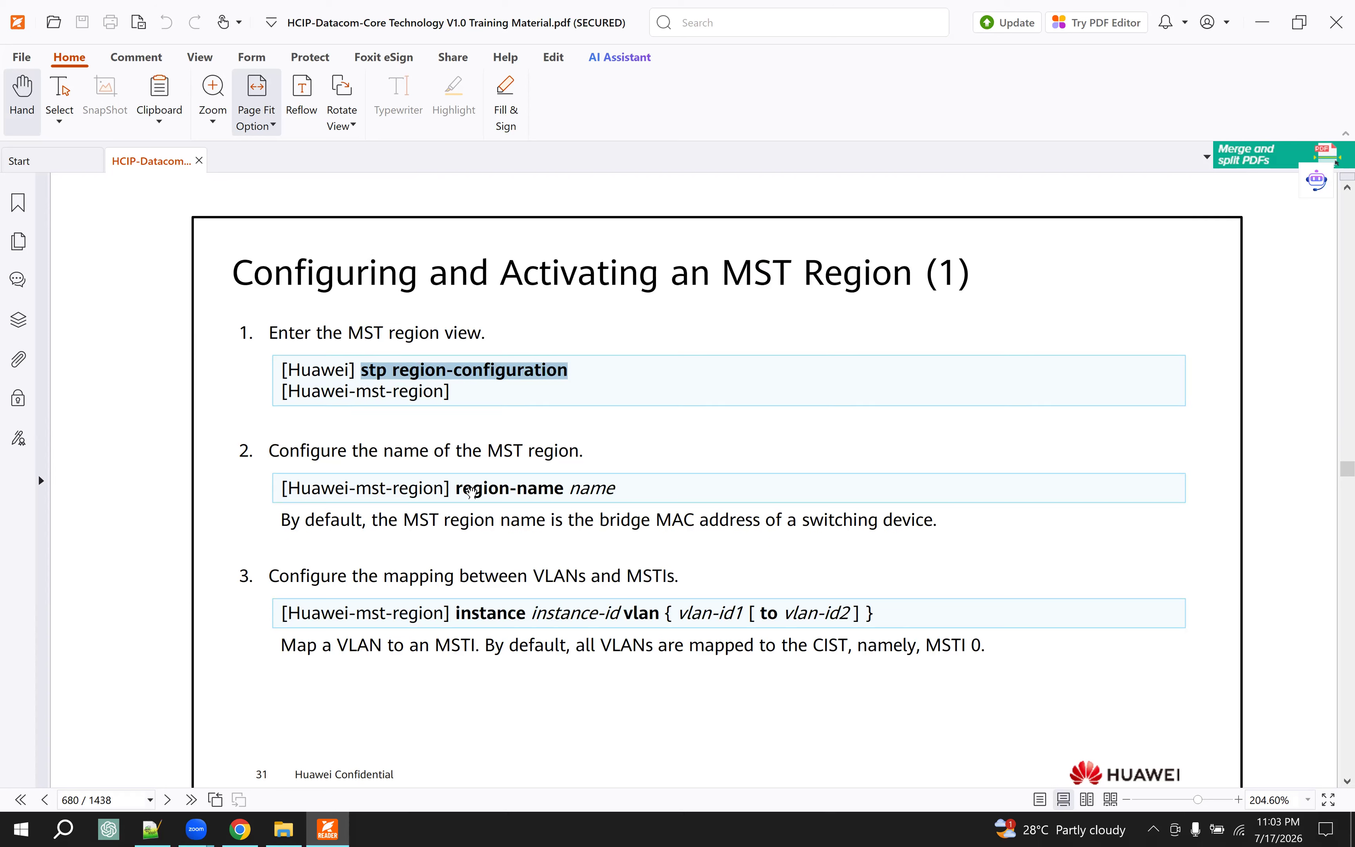
- Examine the commands for entering the MST region view, naming the region and mapping VLANs to MSTIs, including the parameter notes
left_click_drag(472, 488, 594, 493)
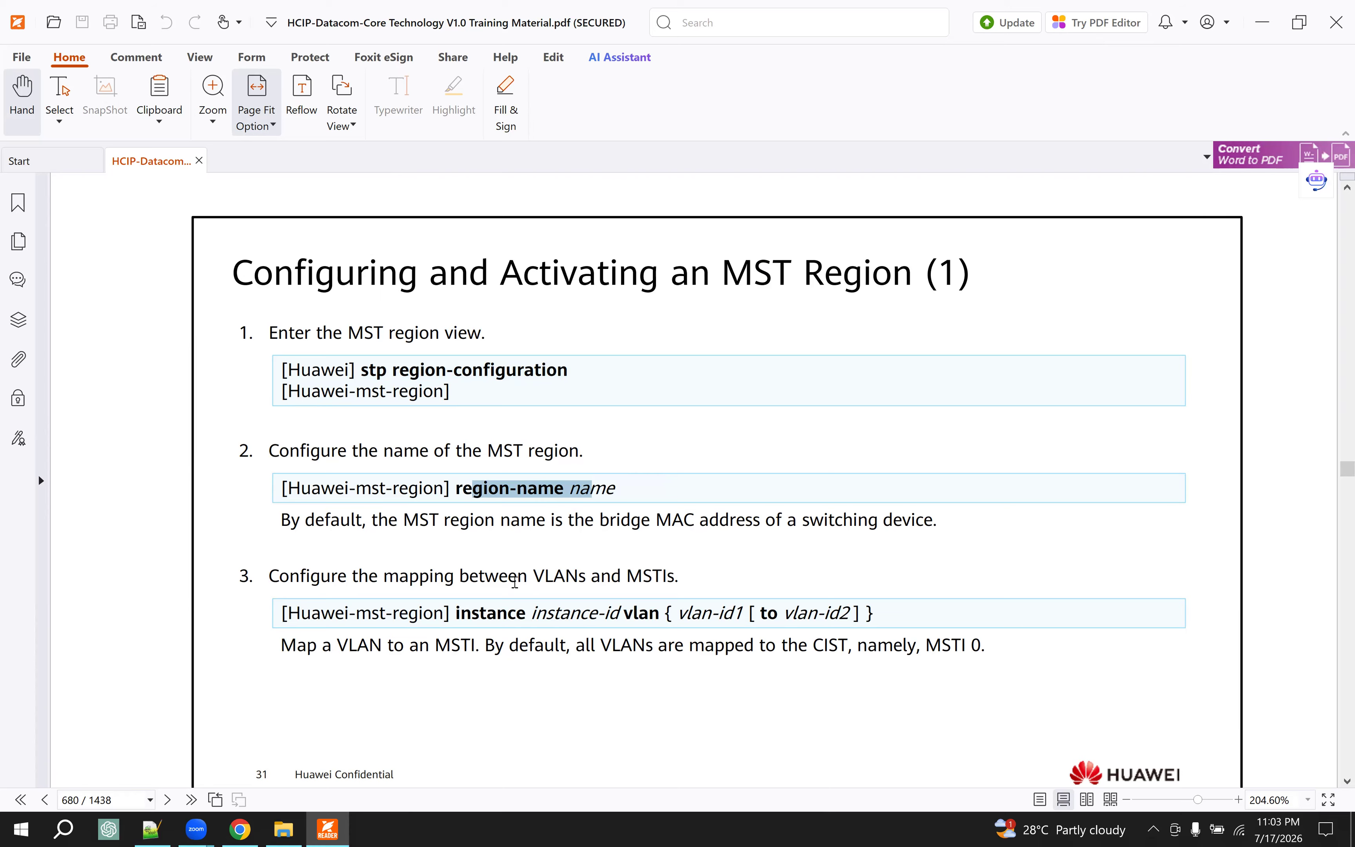
left_click_drag(500, 522, 934, 525)
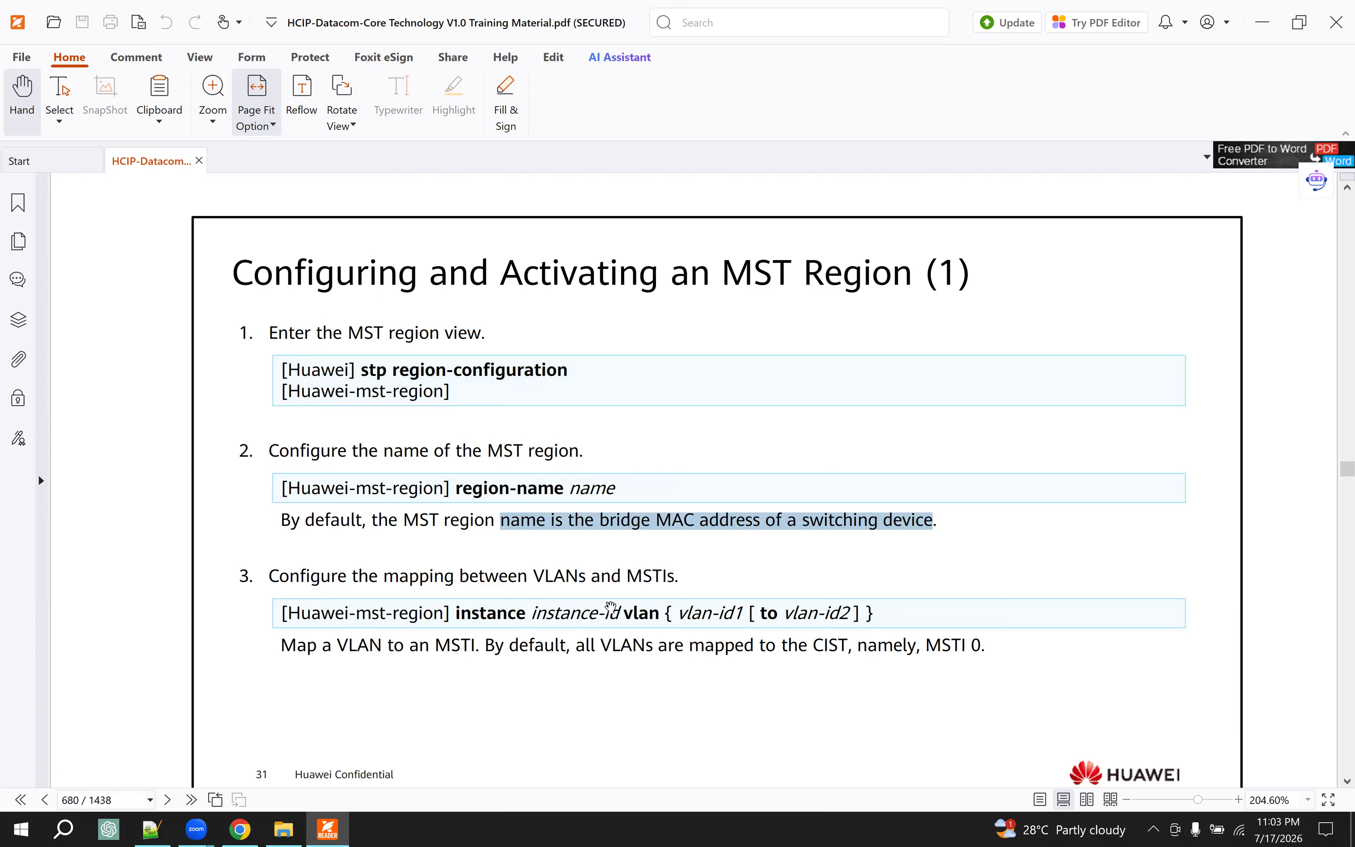
left_click_drag(370, 576, 580, 576)
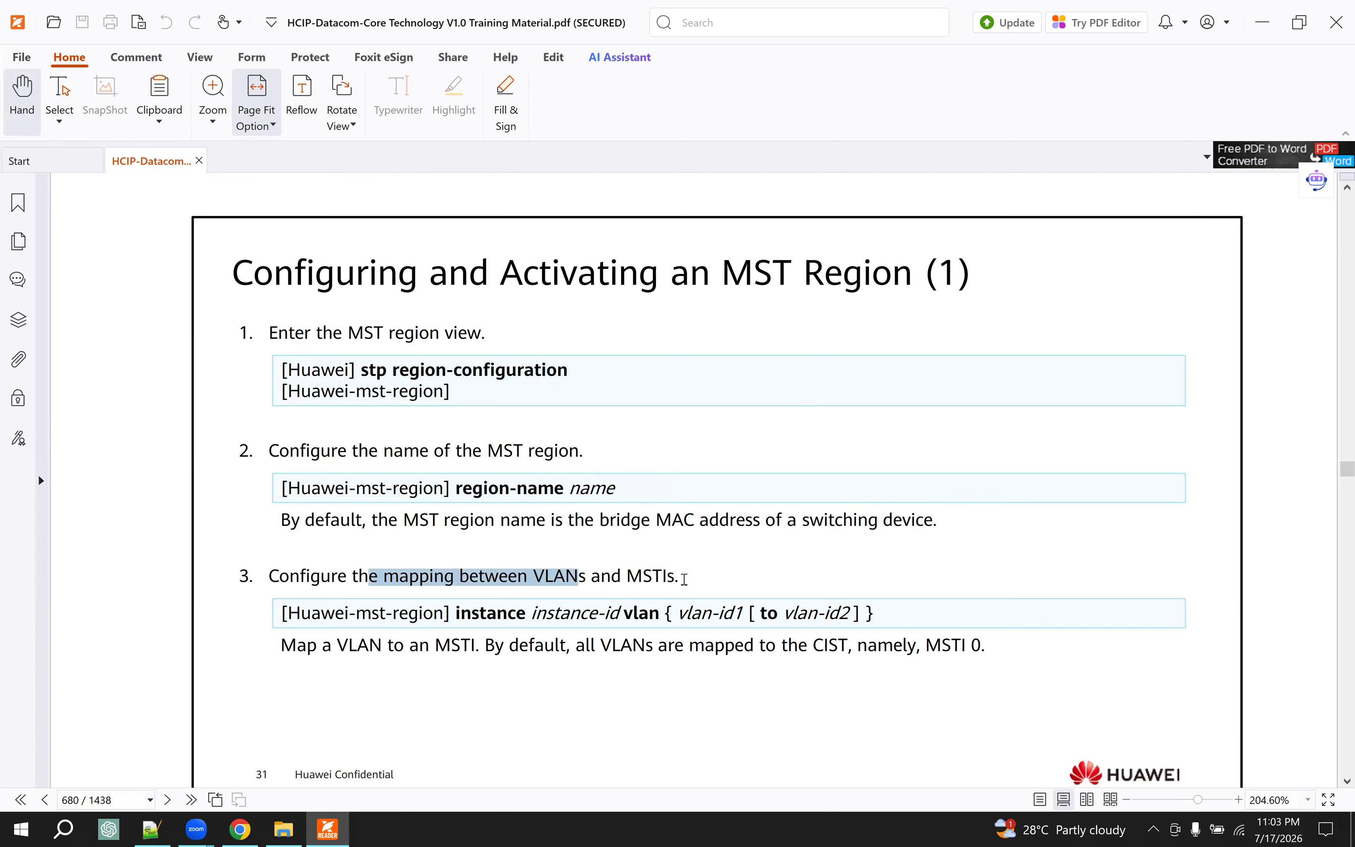
left_click_drag(486, 613, 632, 613)
left_click(717, 616)
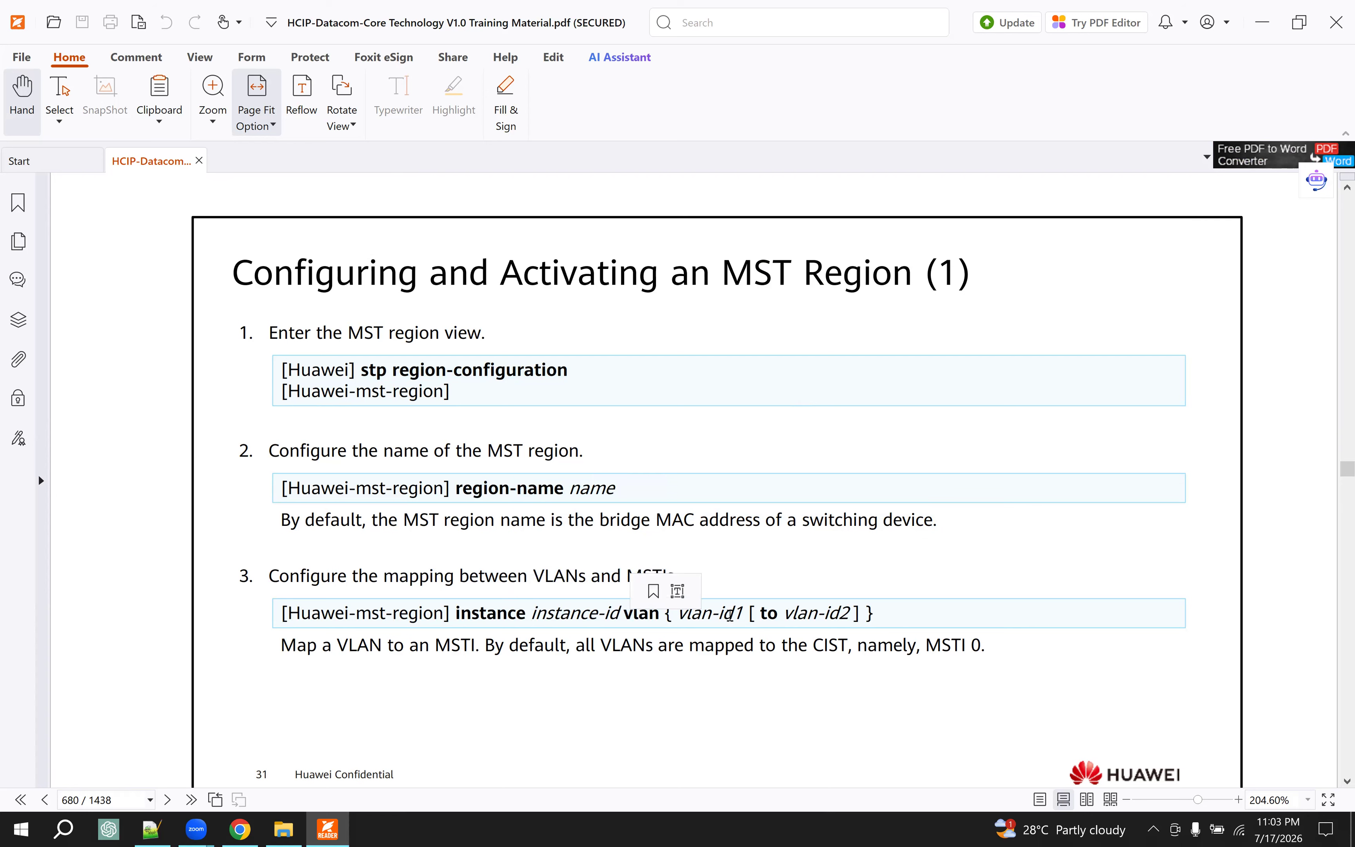
left_click_drag(731, 614, 901, 613)
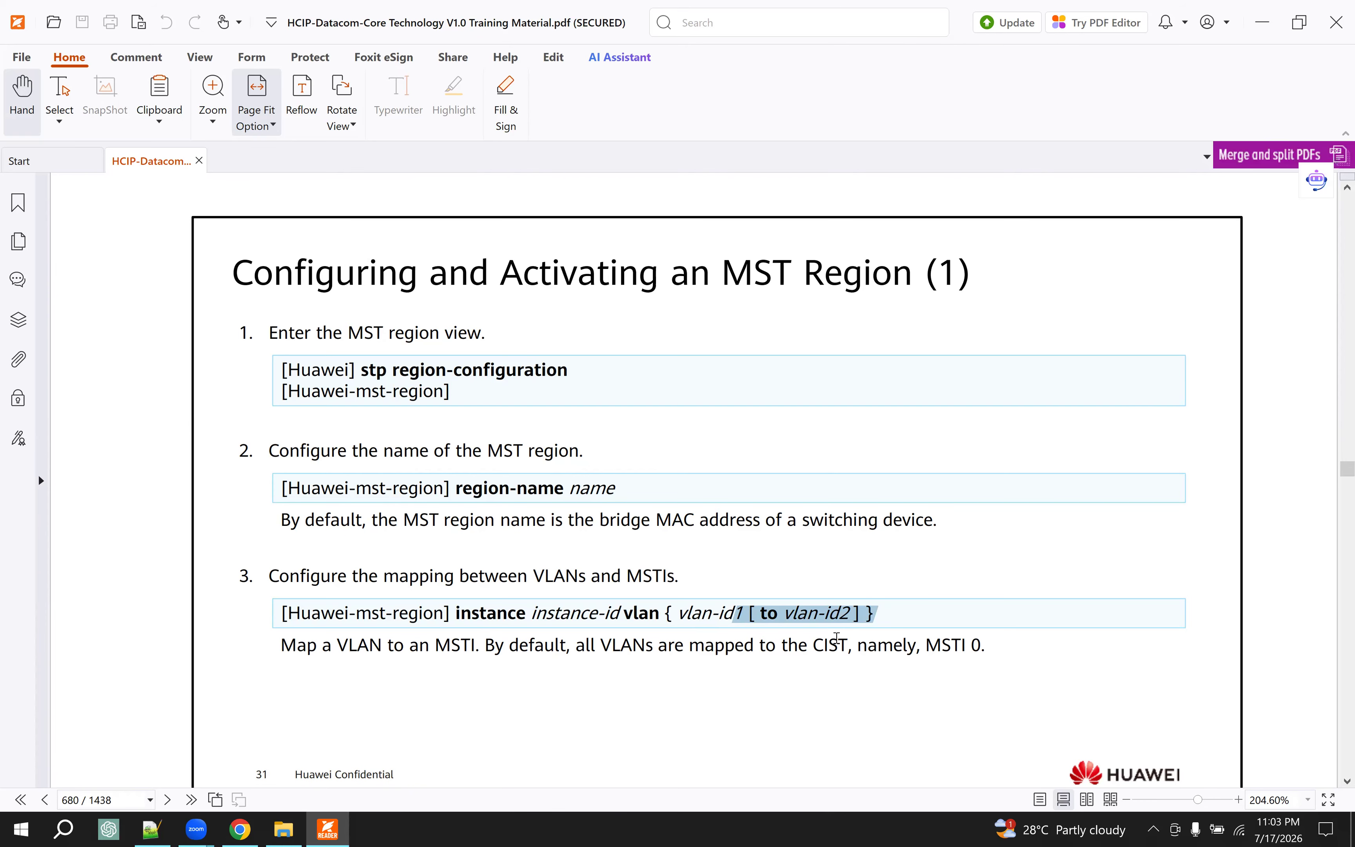
left_click_drag(983, 644, 917, 645)
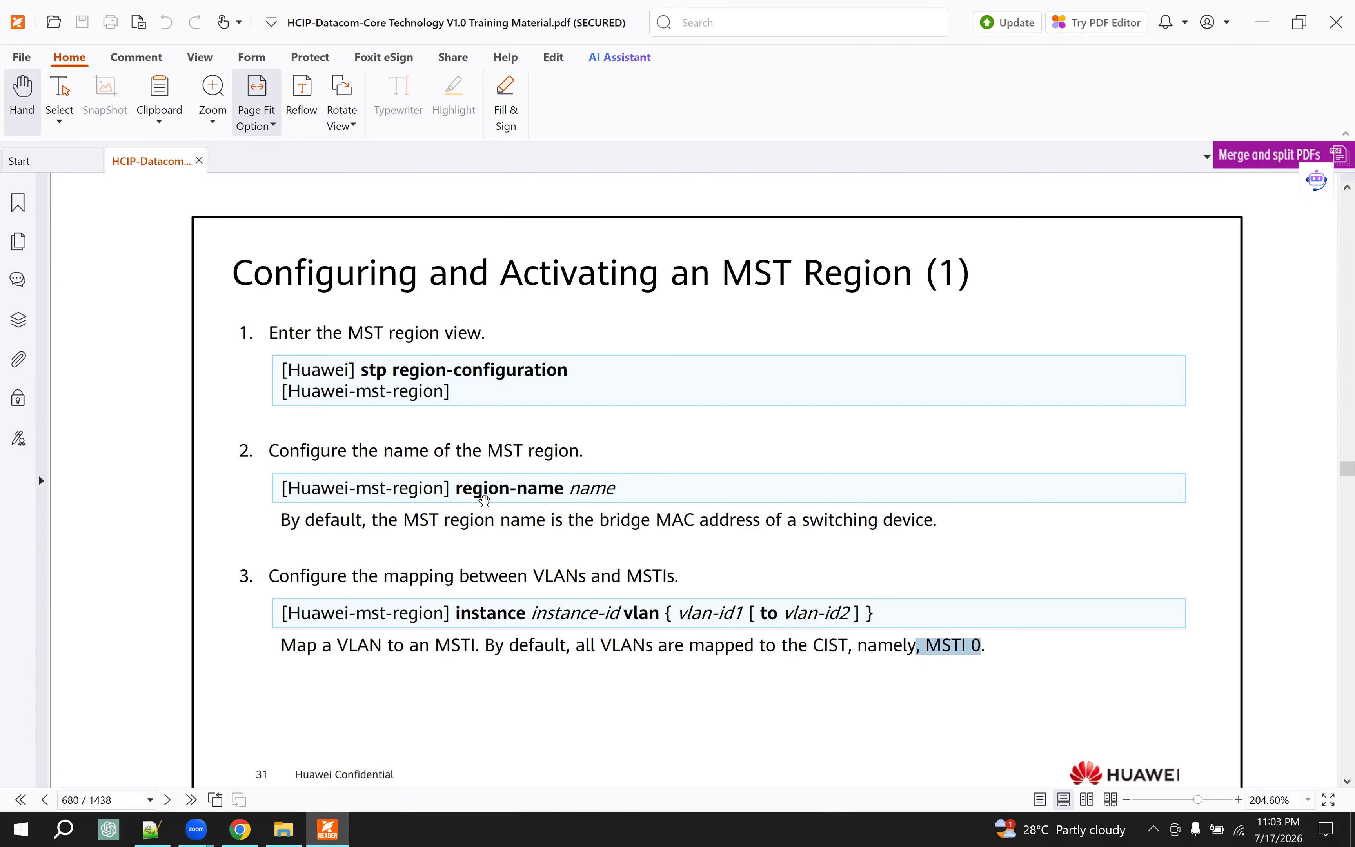
scroll(481, 498, "down", 10)
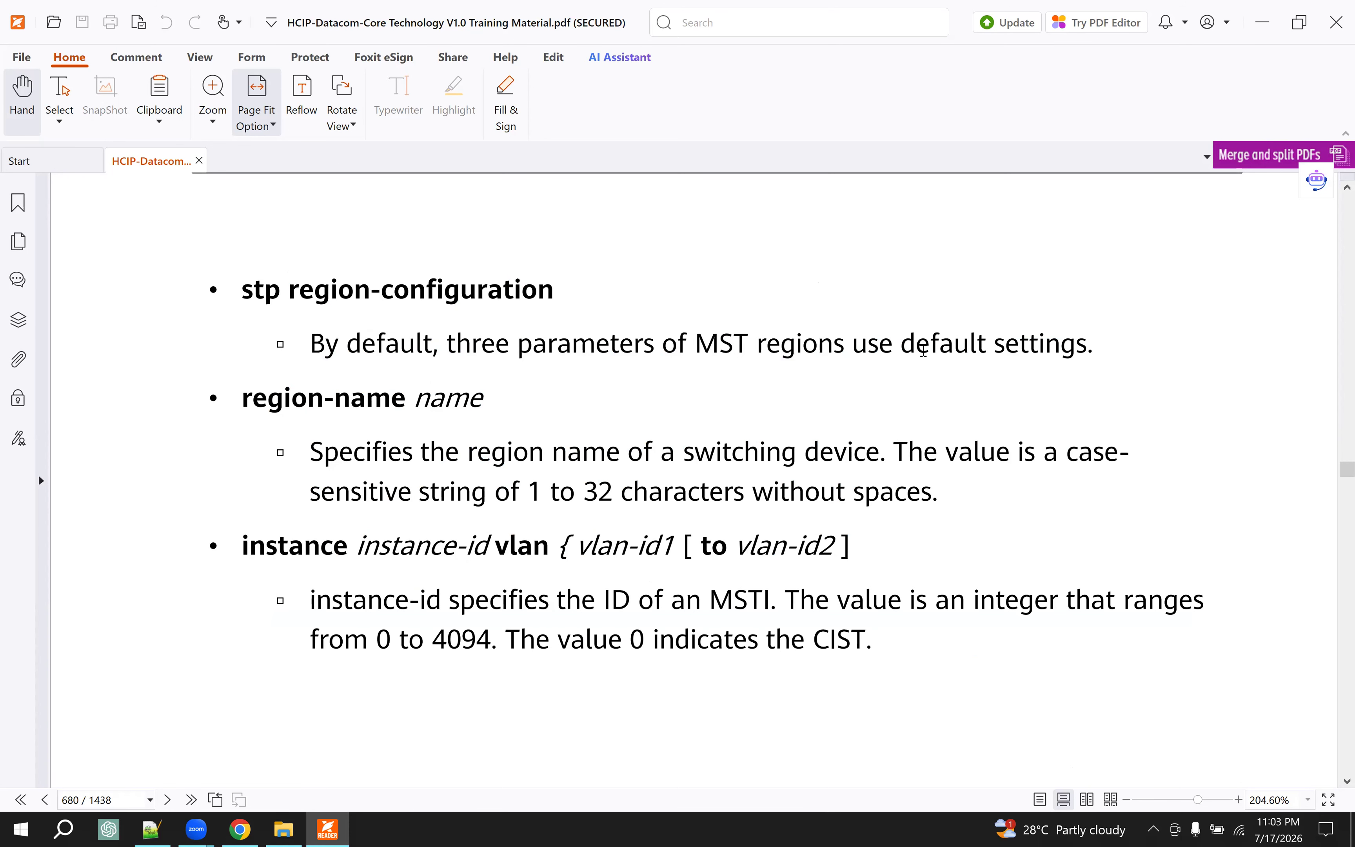
left_click_drag(1059, 344, 881, 343)
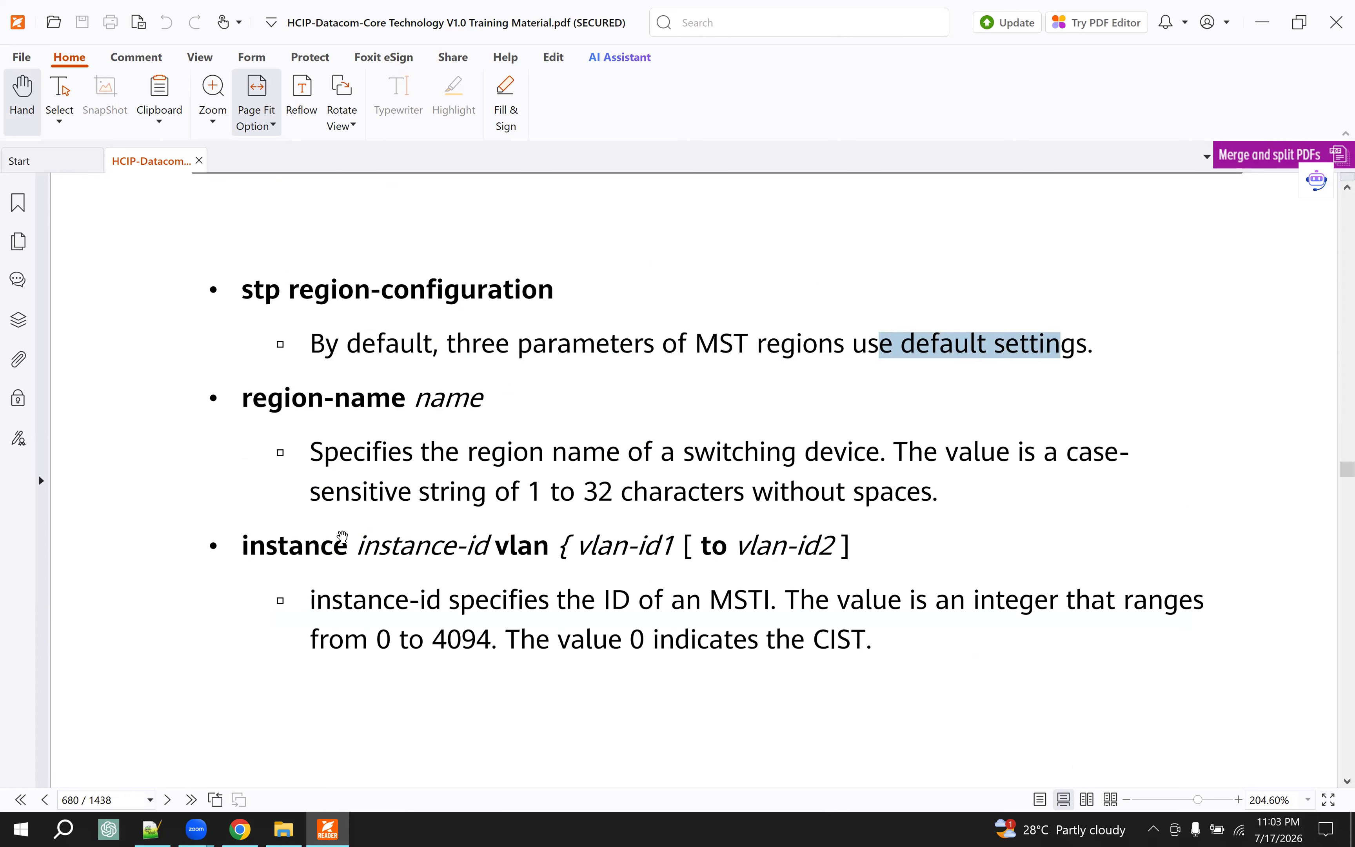
- Read the second MST region slide on the revision level and activating the region configuration, including the revision-level notes
scroll(553, 546, "down", 10)
scroll(553, 546, "down", 5)
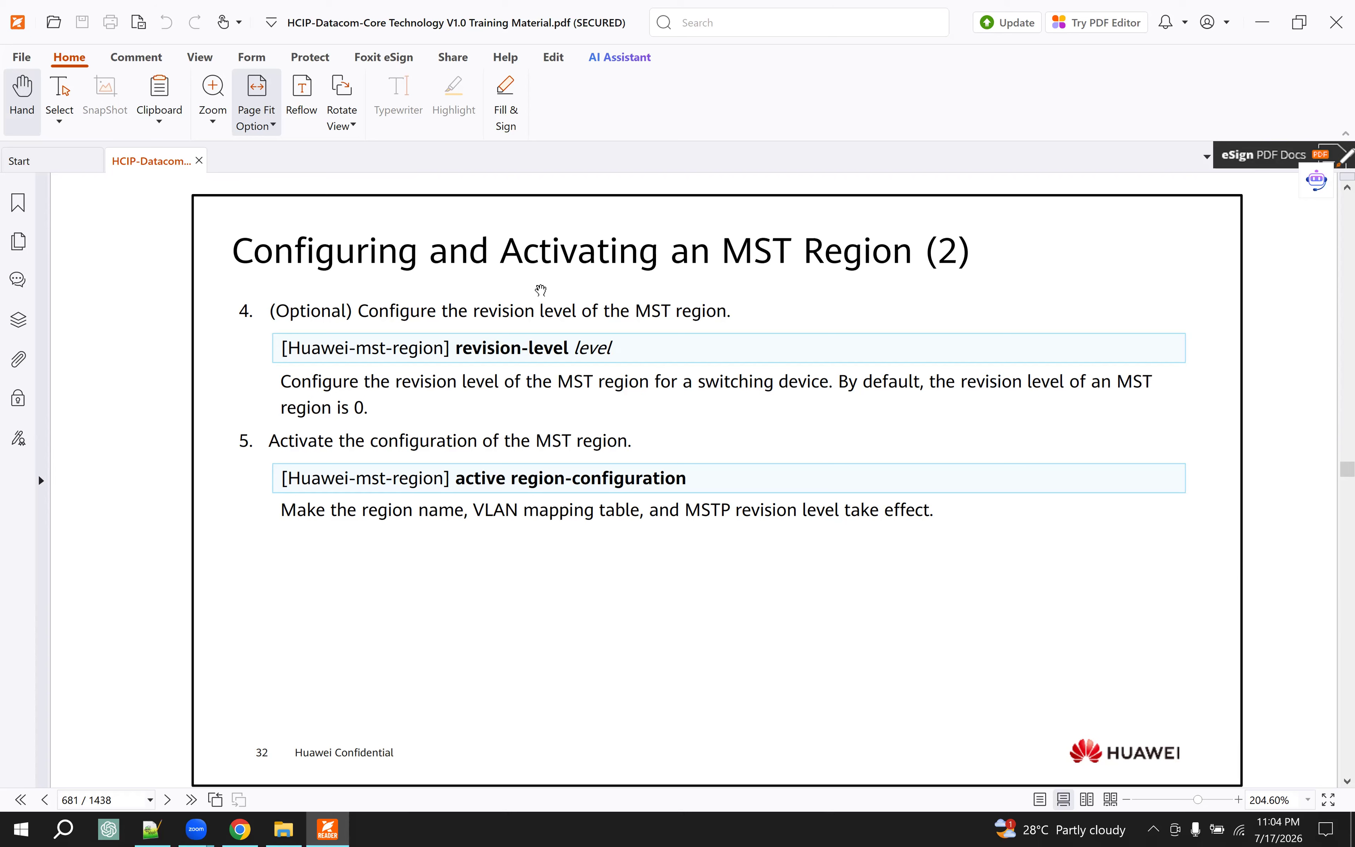
left_click_drag(312, 382, 362, 421)
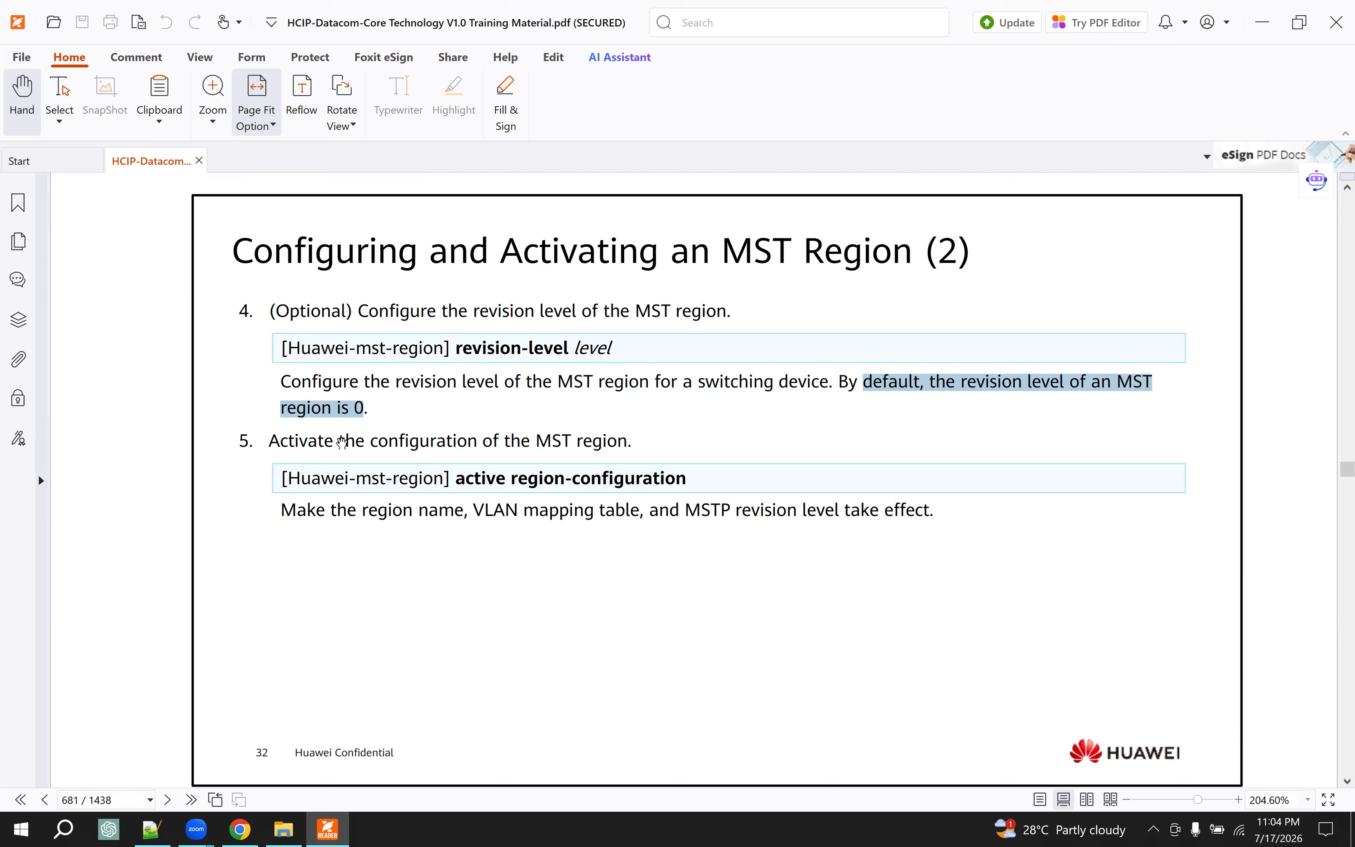
left_click_drag(355, 440, 617, 438)
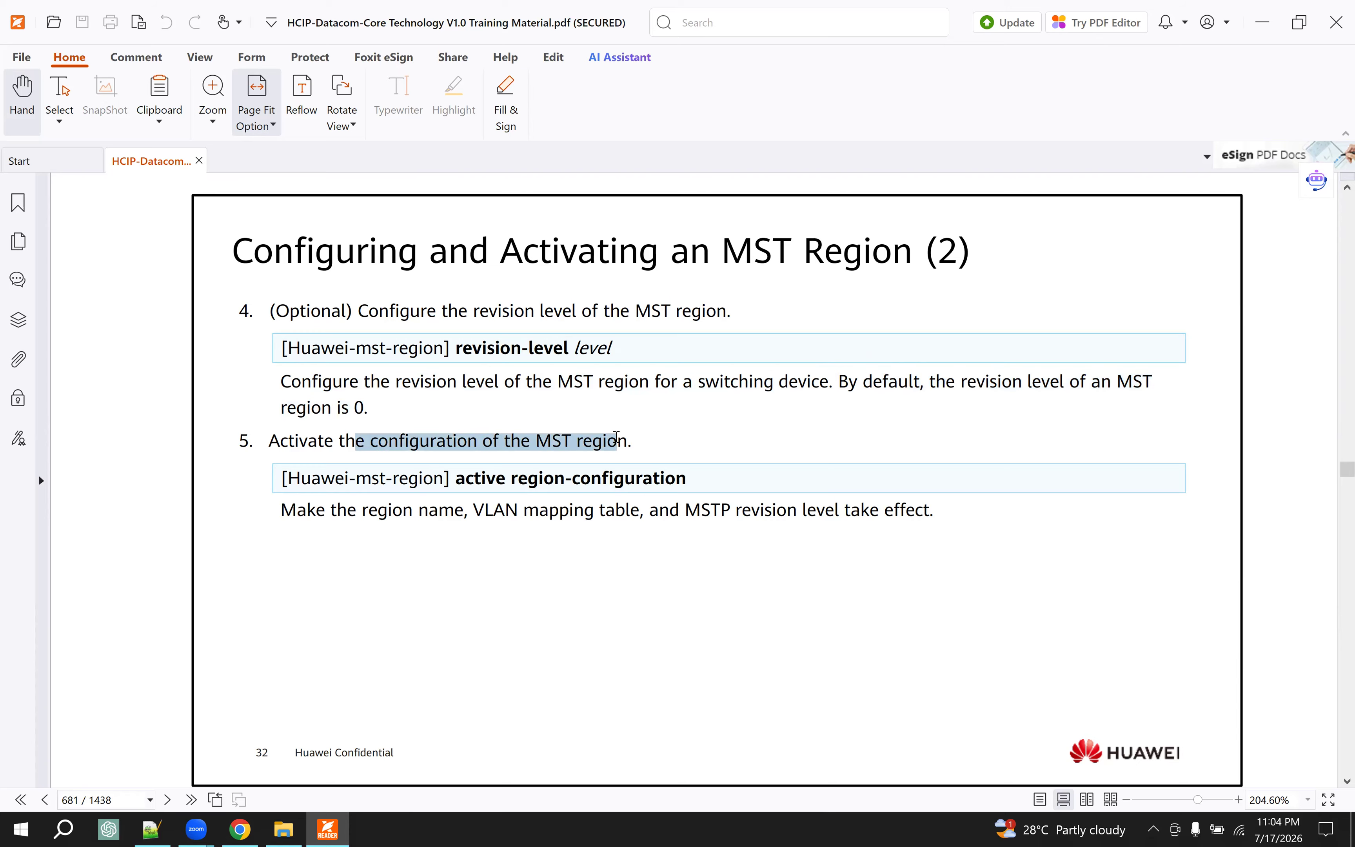
left_click_drag(539, 479, 687, 479)
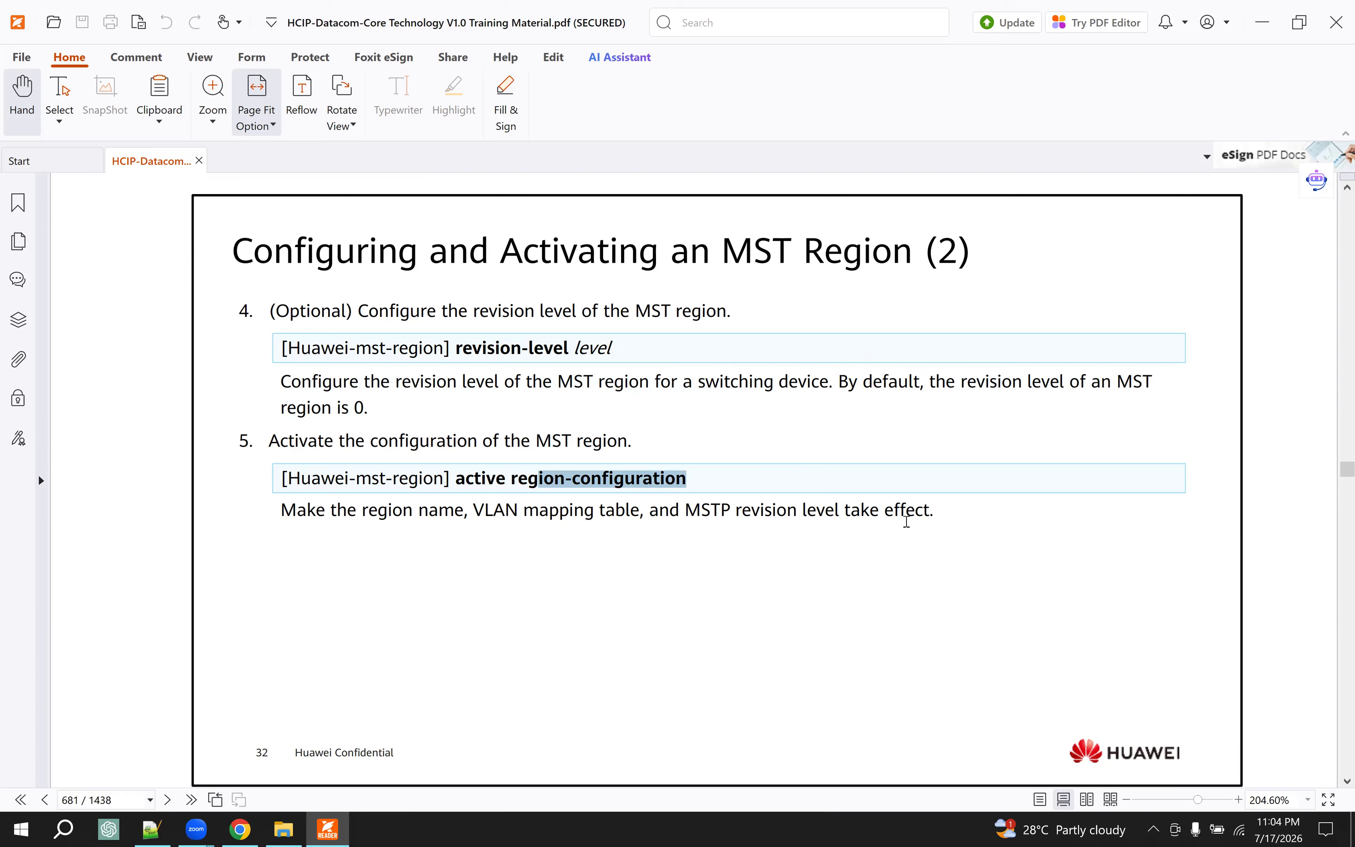
left_click_drag(898, 515, 429, 497)
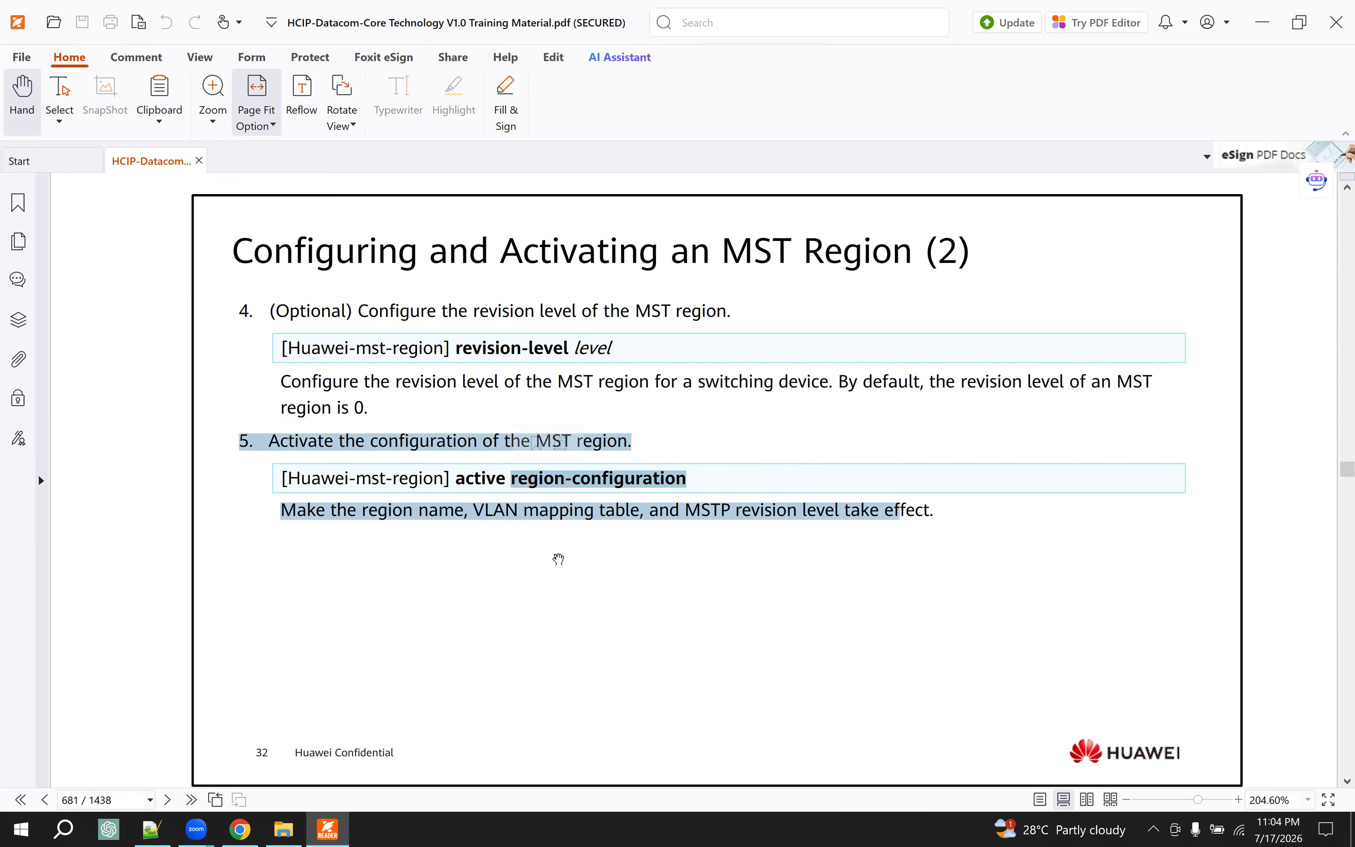
scroll(559, 561, "down", 6)
scroll(559, 560, "down", 1)
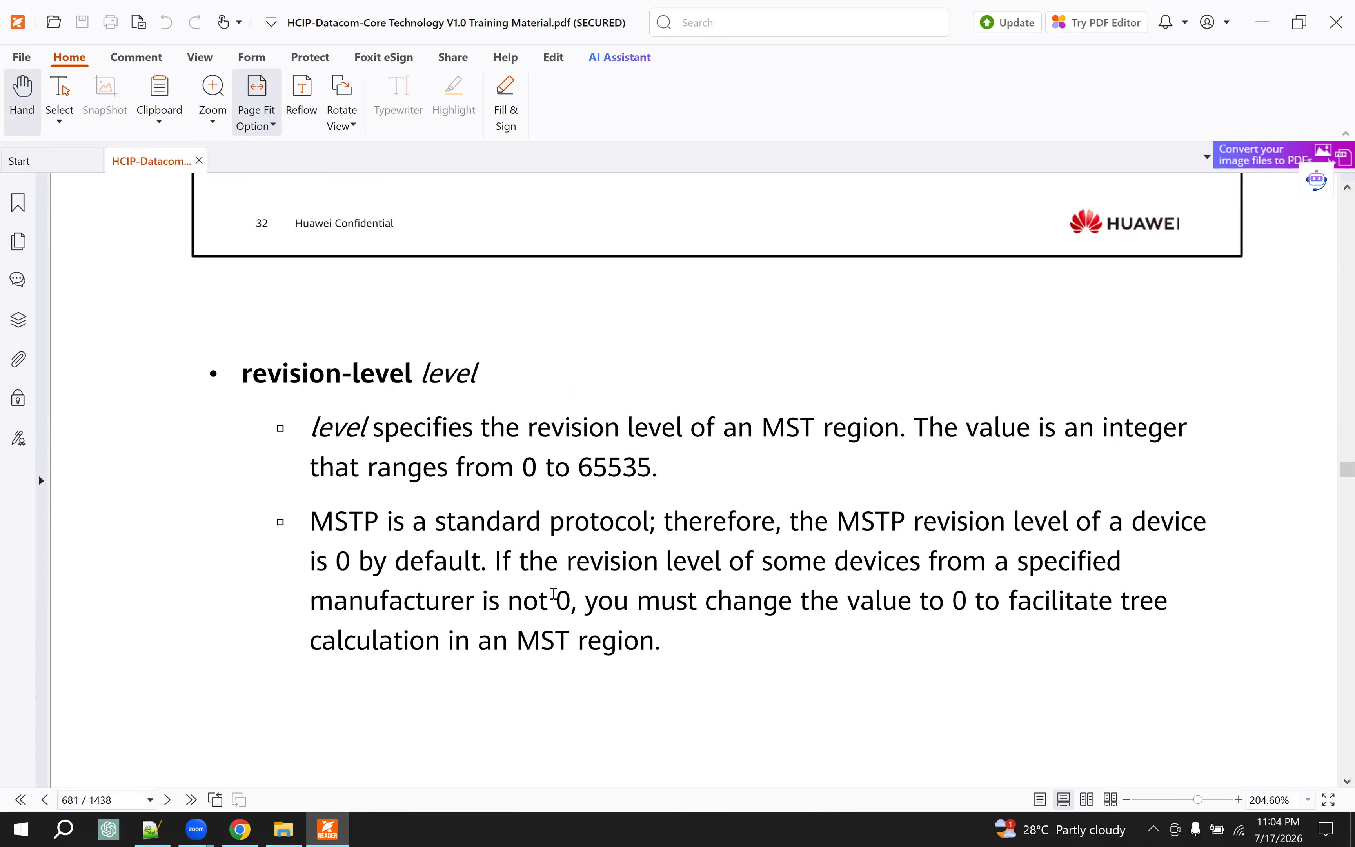
scroll(553, 593, "down", 13)
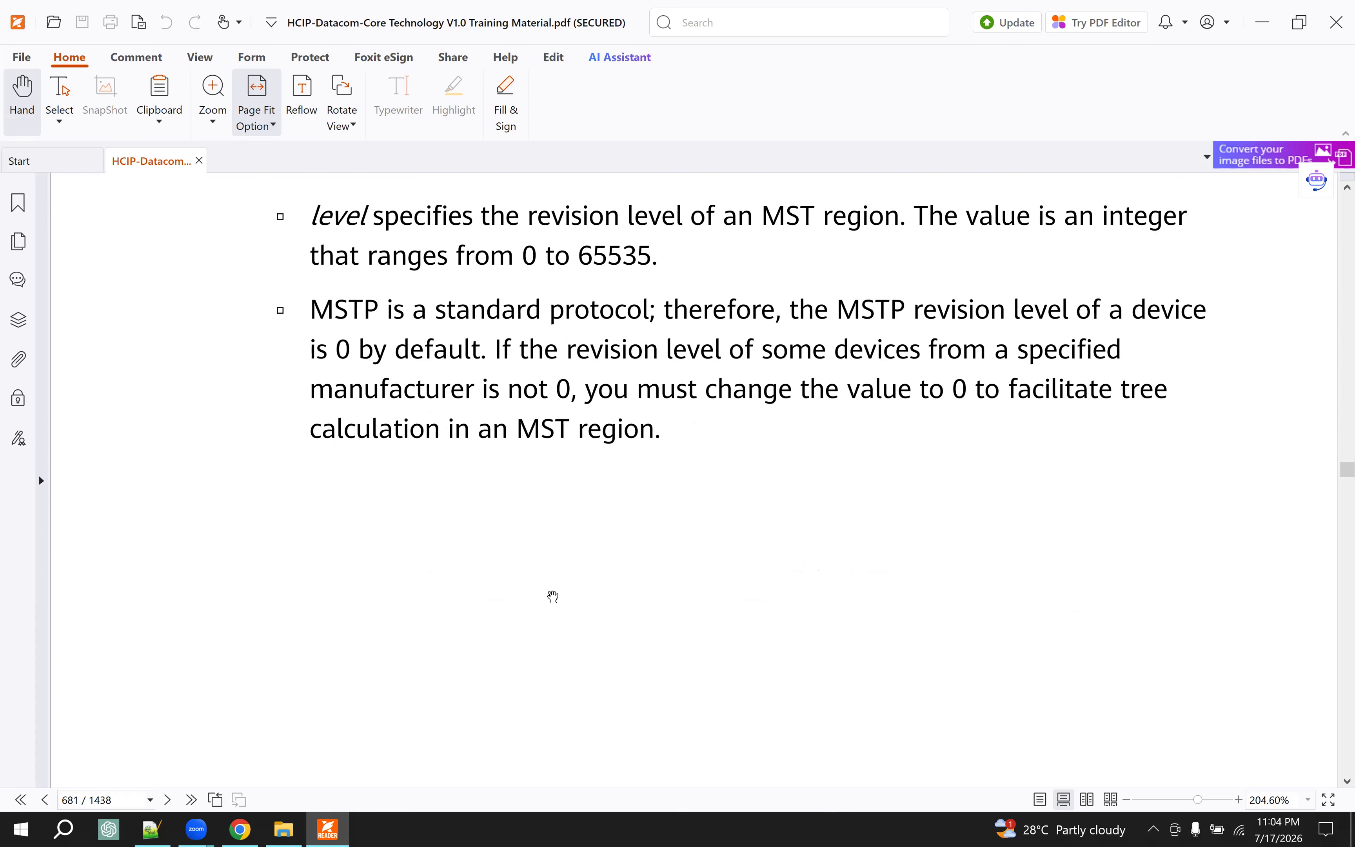
- Review the optional MSTP commands for root bridge roles, switch priority, path cost standard, interface cost and port priority
scroll(553, 591, "down", 1)
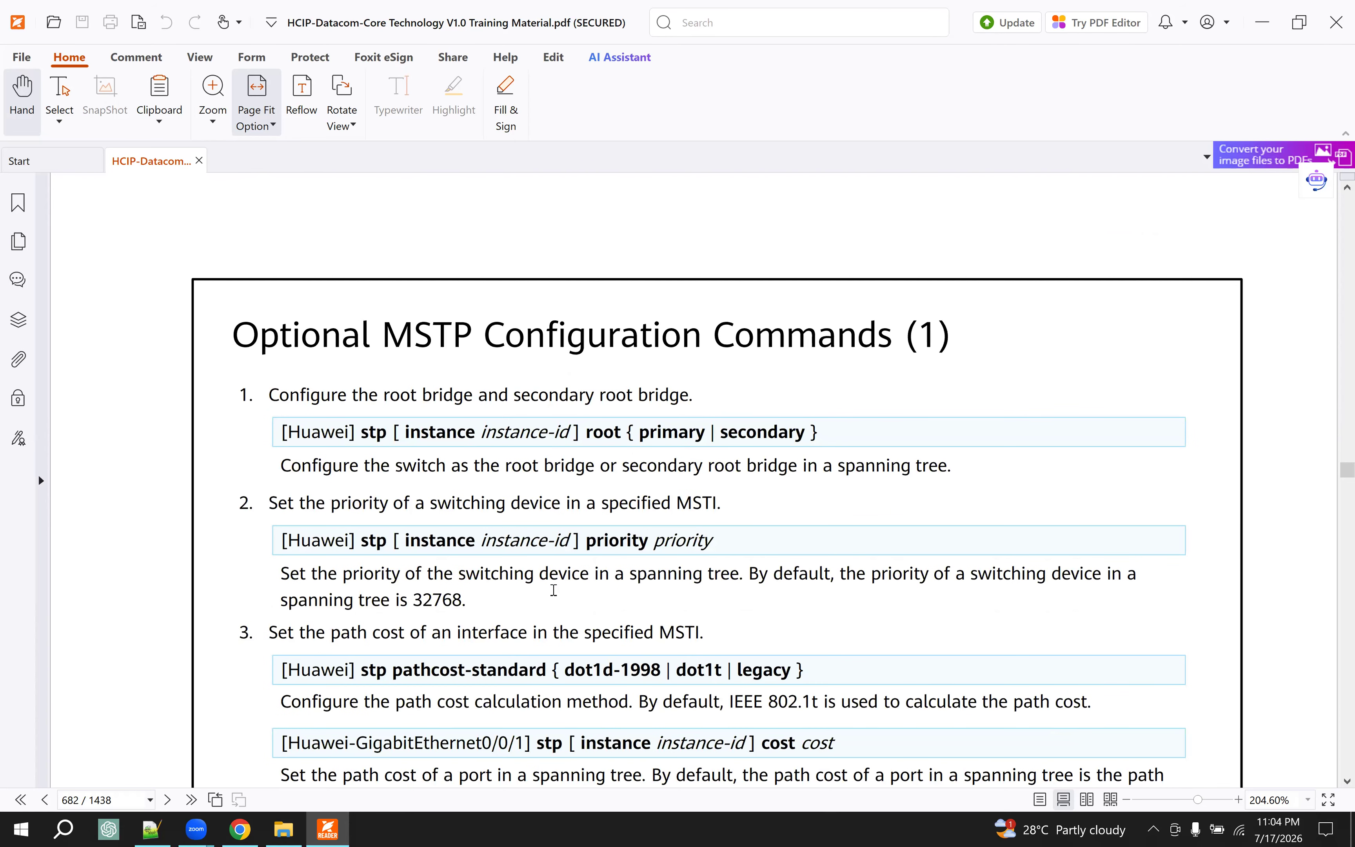
scroll(551, 572, "down", 2)
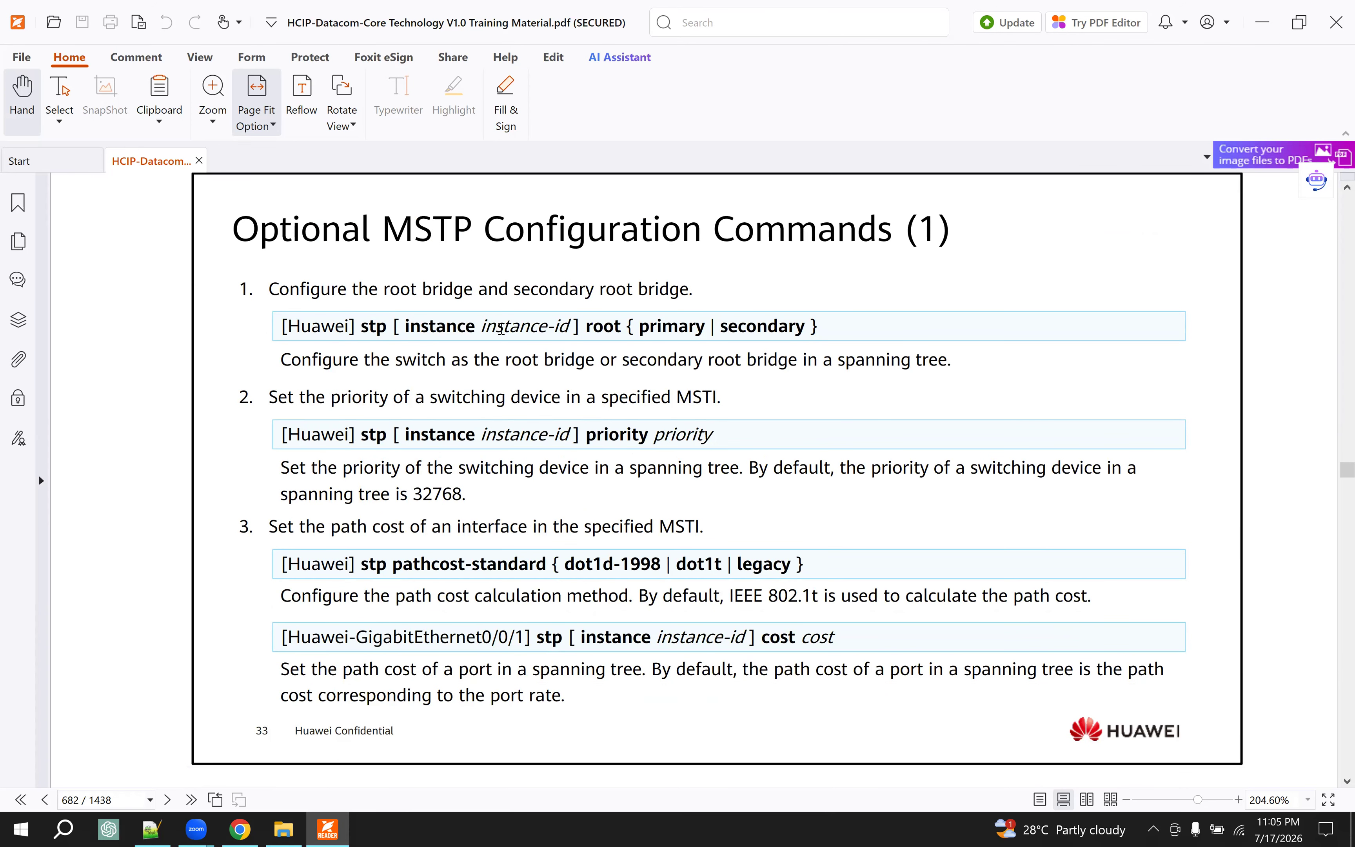
left_click_drag(429, 326, 663, 328)
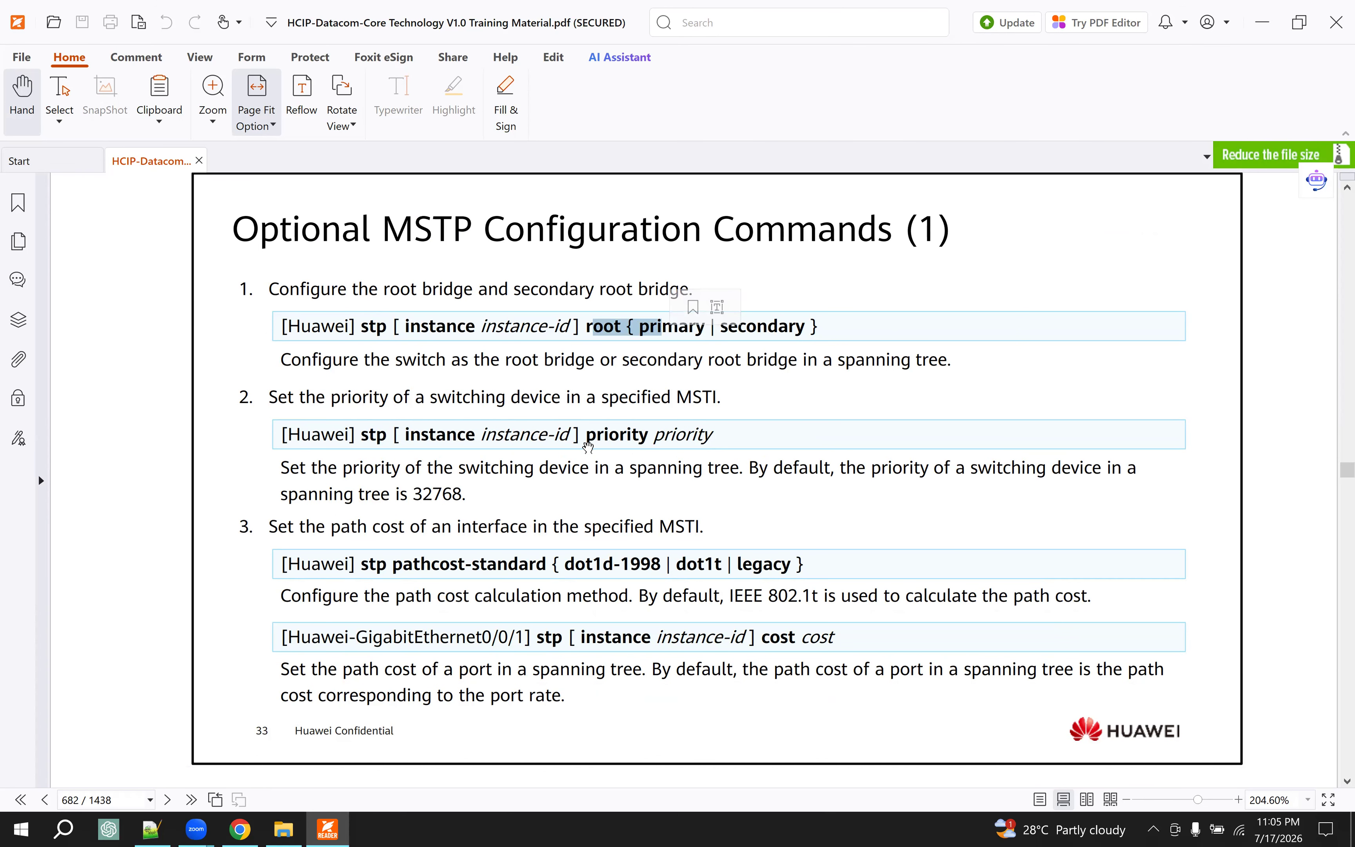
left_click_drag(701, 434, 374, 435)
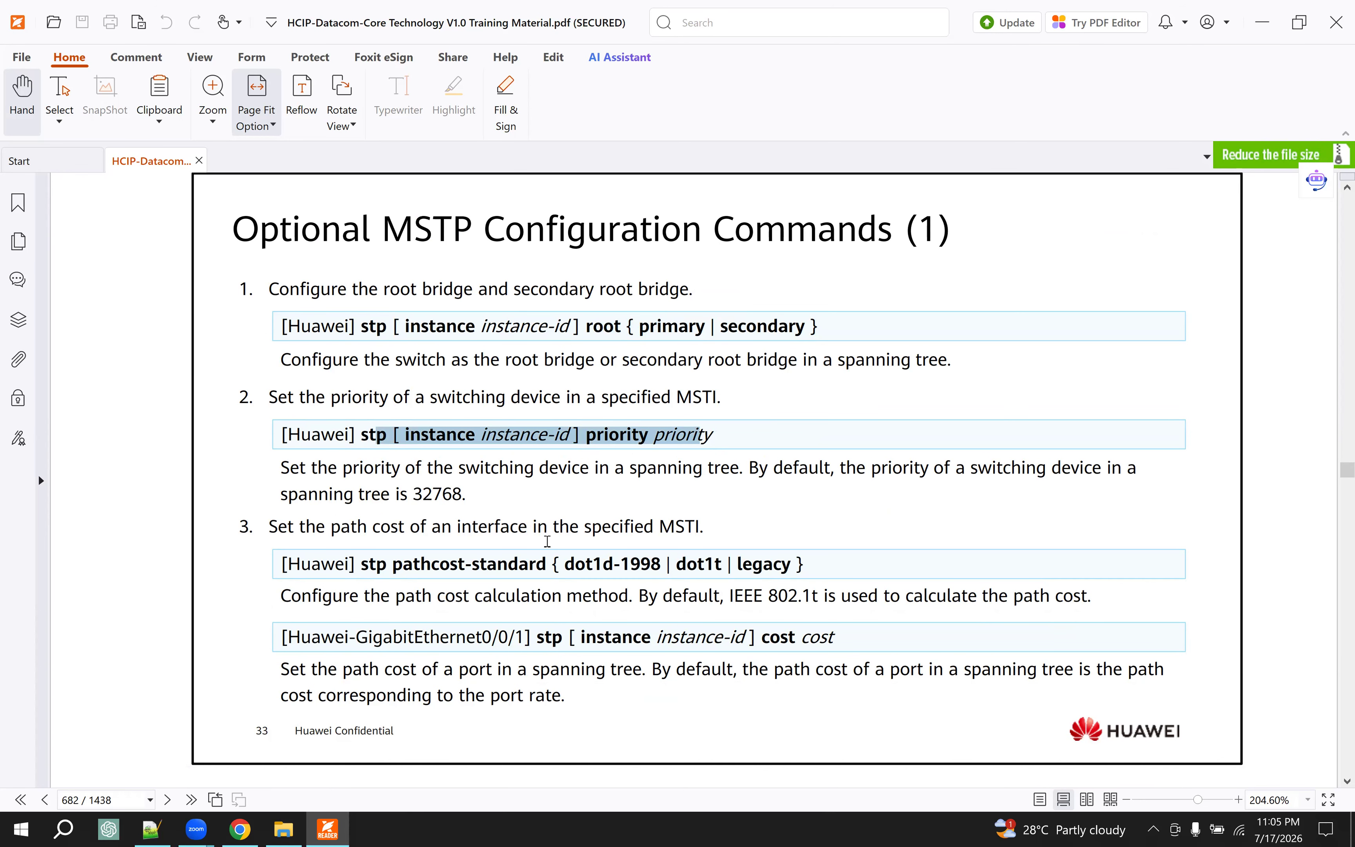
scroll(459, 504, "down", 2)
left_click_drag(392, 458, 567, 458)
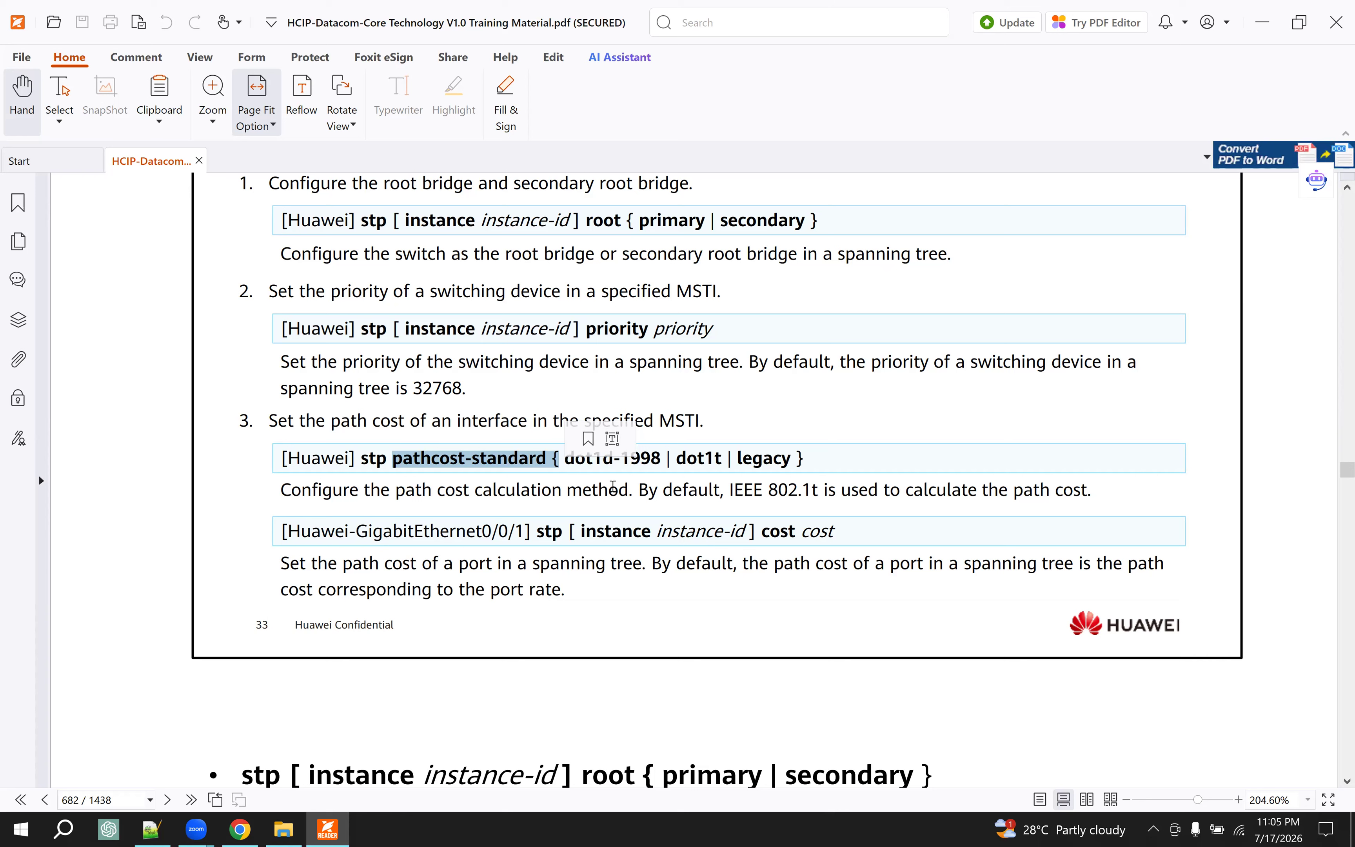
left_click_drag(613, 486, 567, 490)
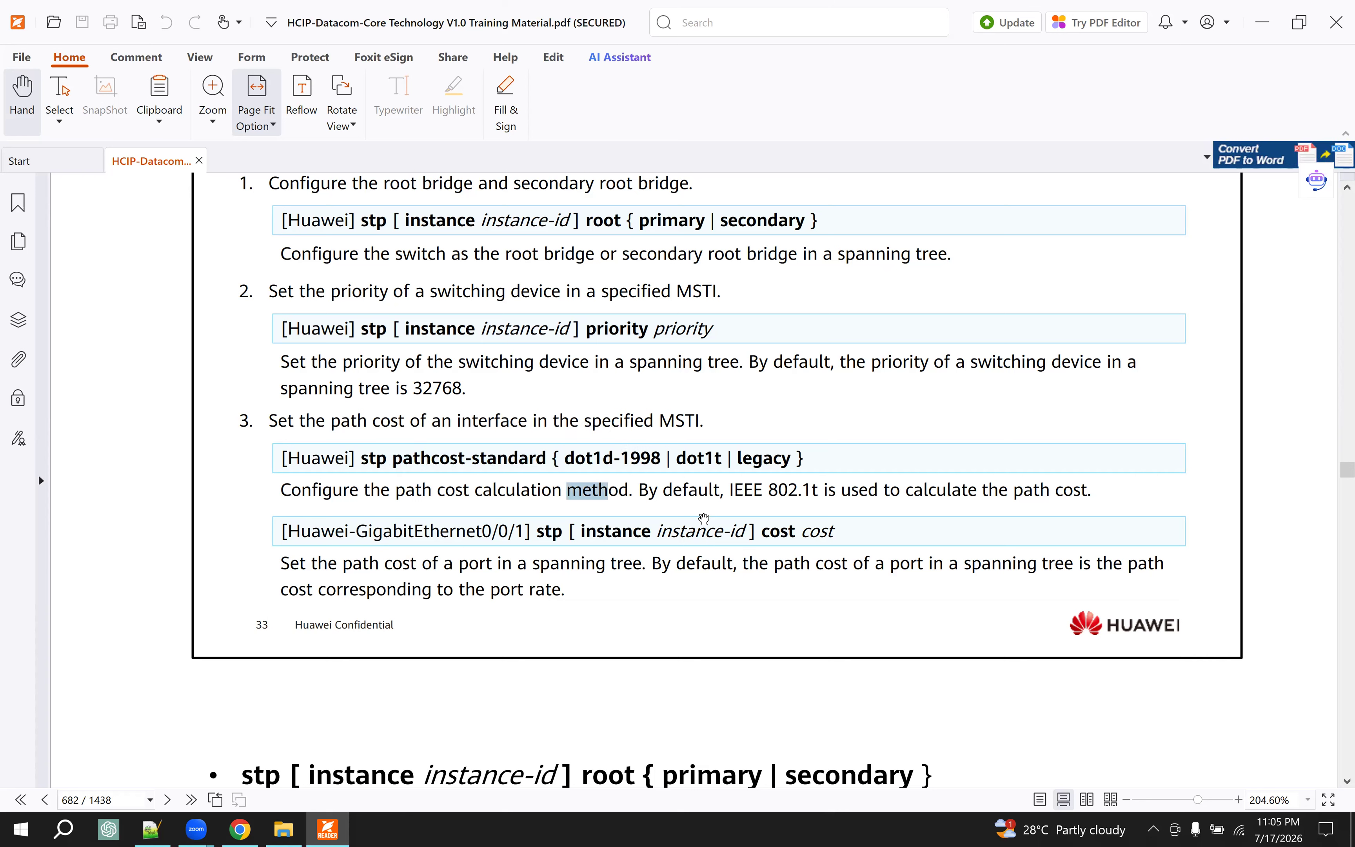
left_click_drag(781, 531, 837, 532)
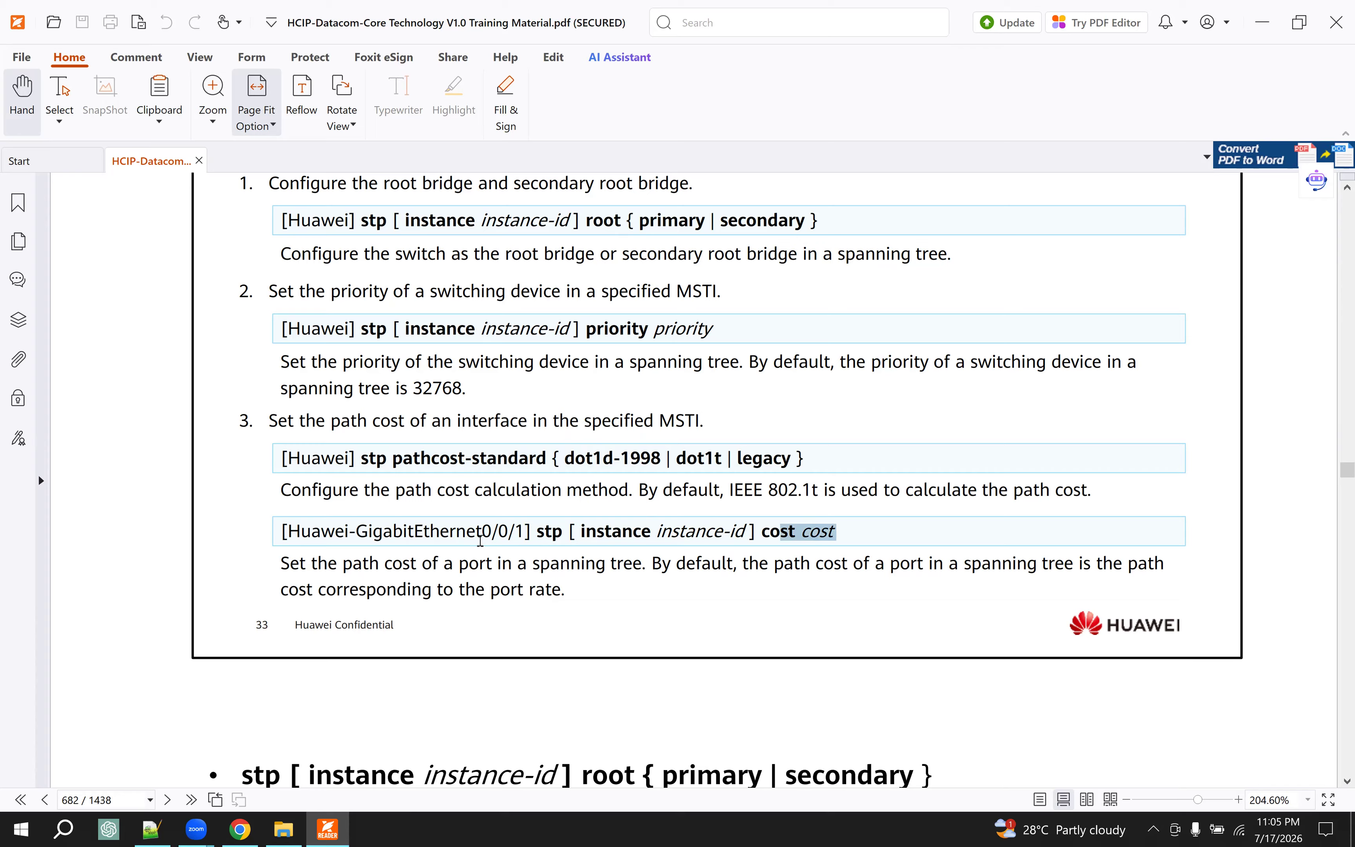
left_click_drag(401, 533, 537, 533)
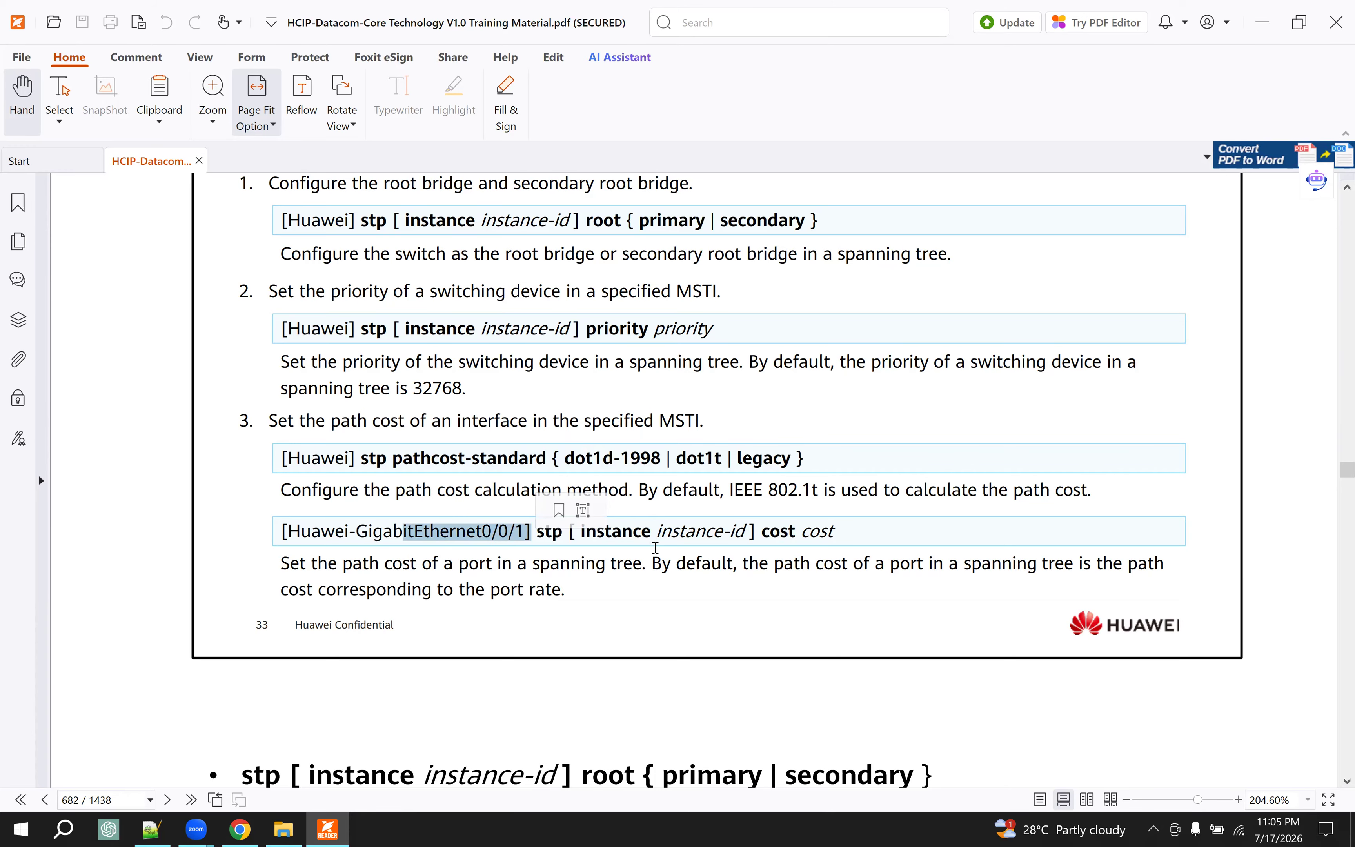
left_click_drag(696, 532, 857, 529)
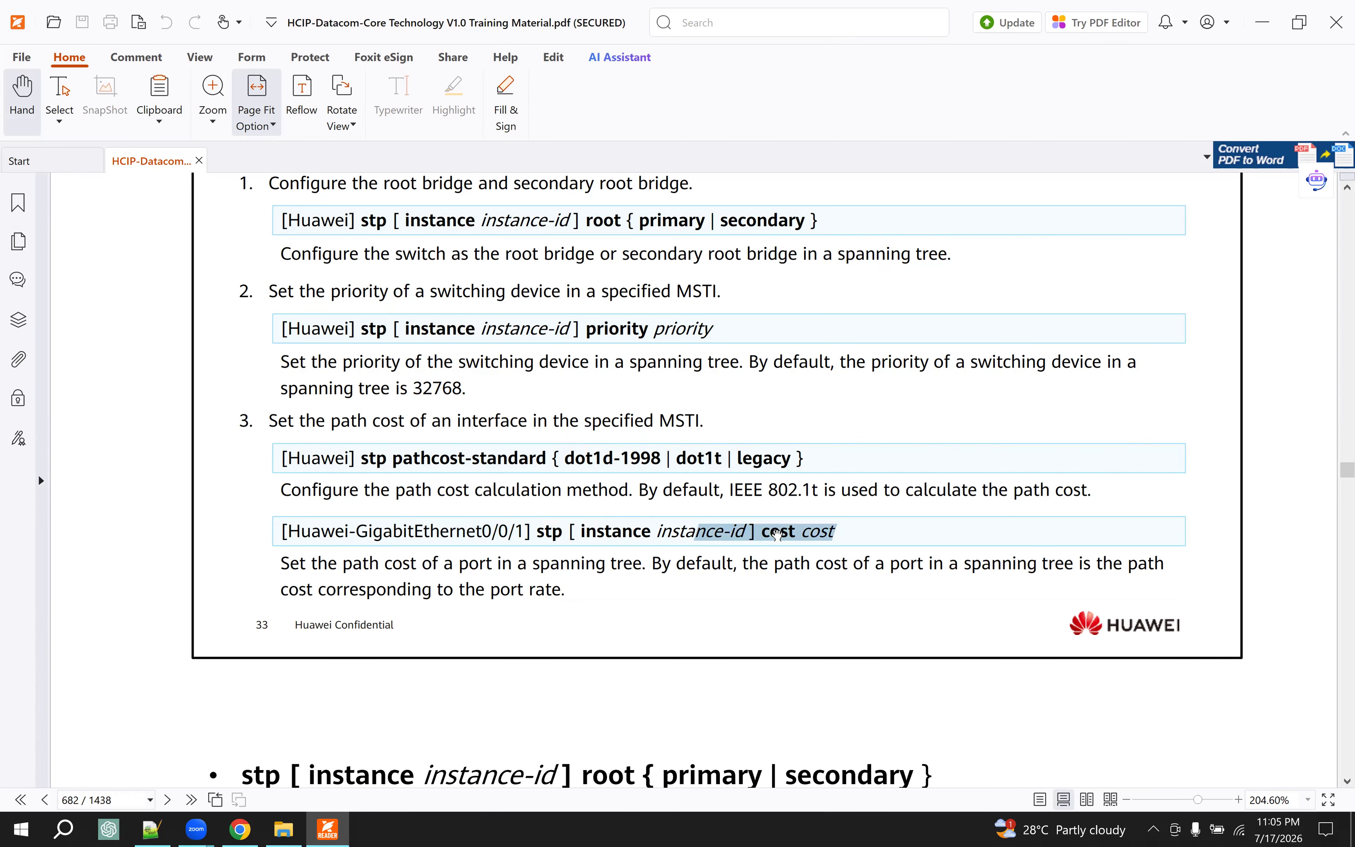
left_click_drag(509, 532, 450, 532)
scroll(561, 562, "down", 6)
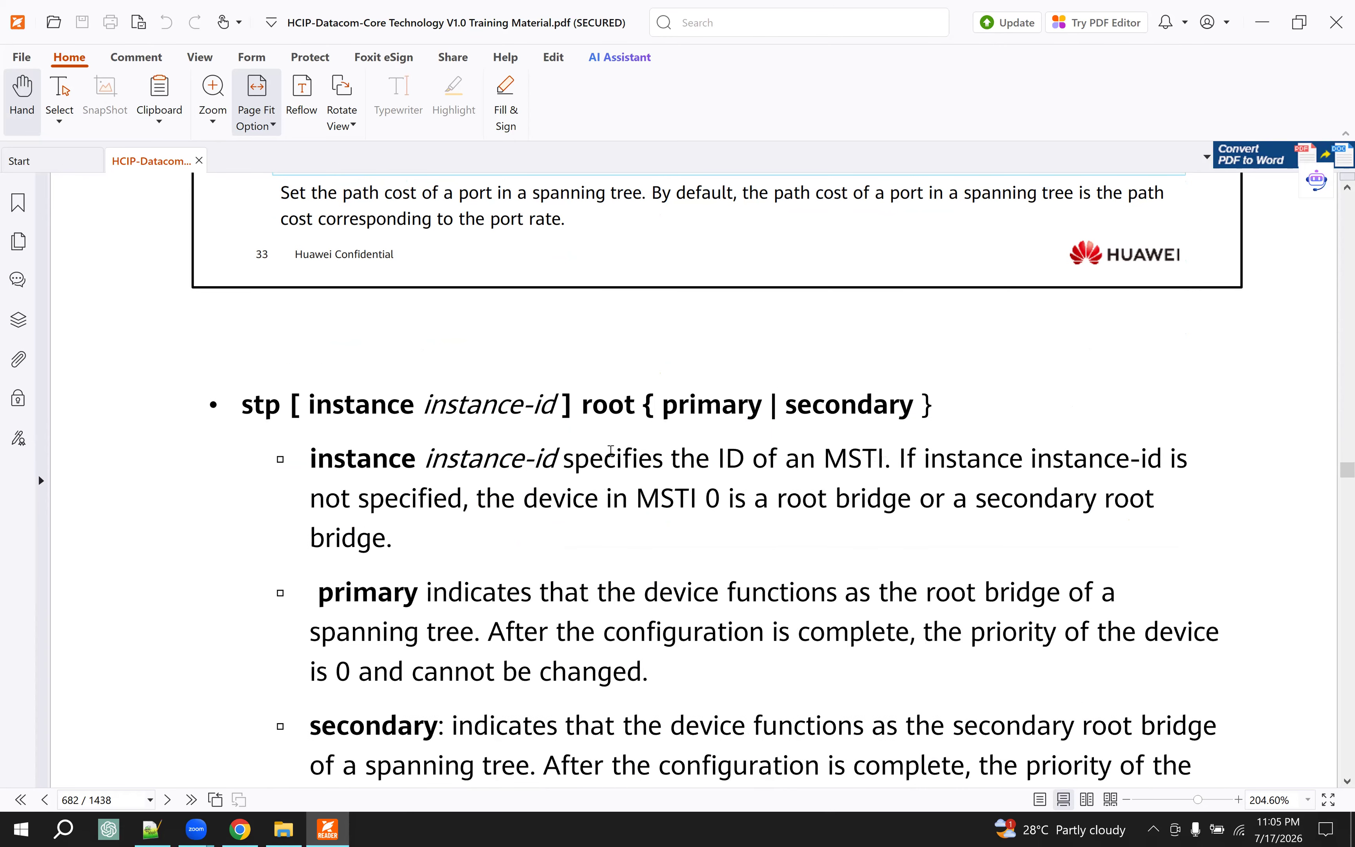
scroll(608, 451, "down", 20)
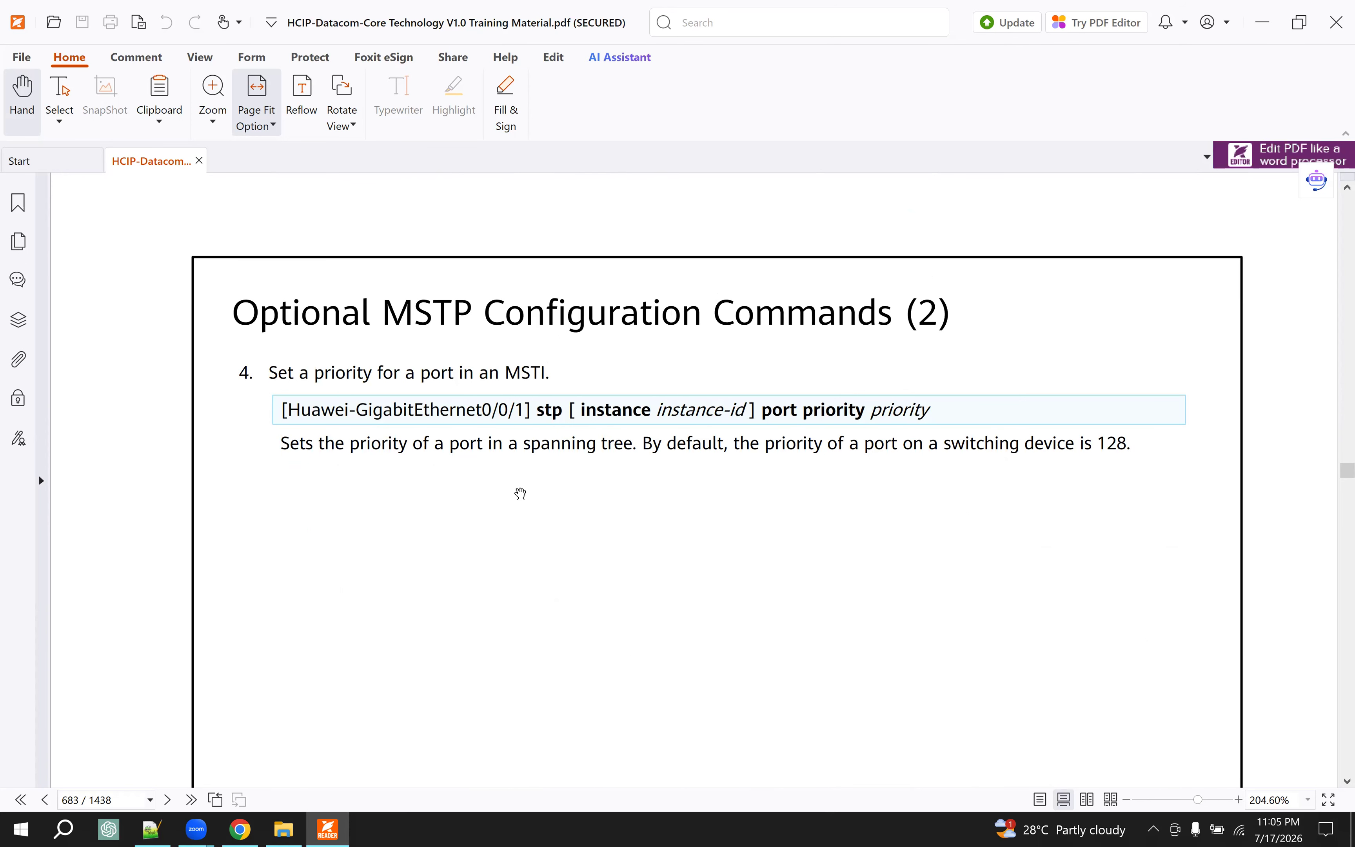
- Study the Single-Region Multi-Instance Configuration case, including its topology, requirements and VLAN-to-MSTI mappings
scroll(521, 493, "down", 20)
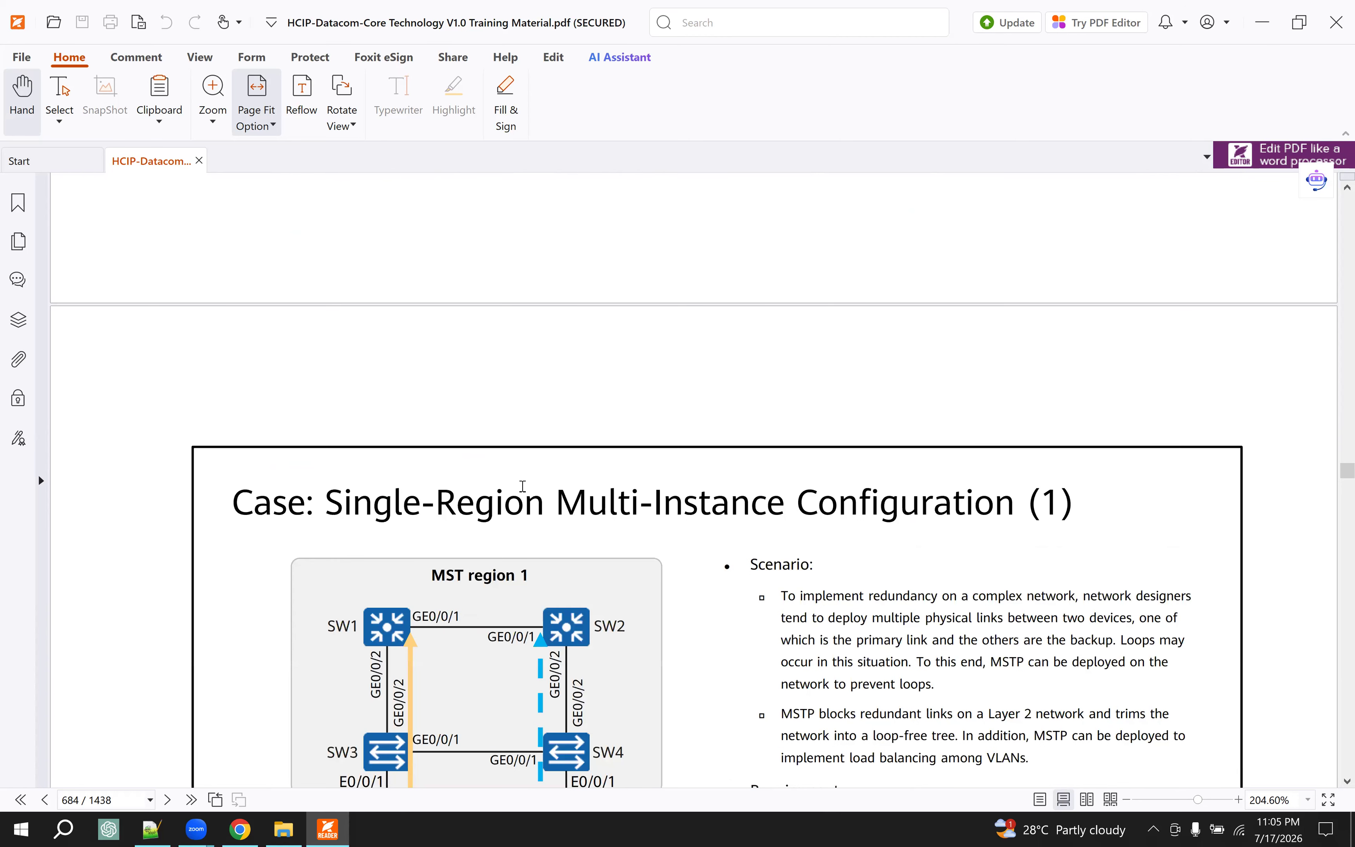
scroll(522, 486, "down", 1)
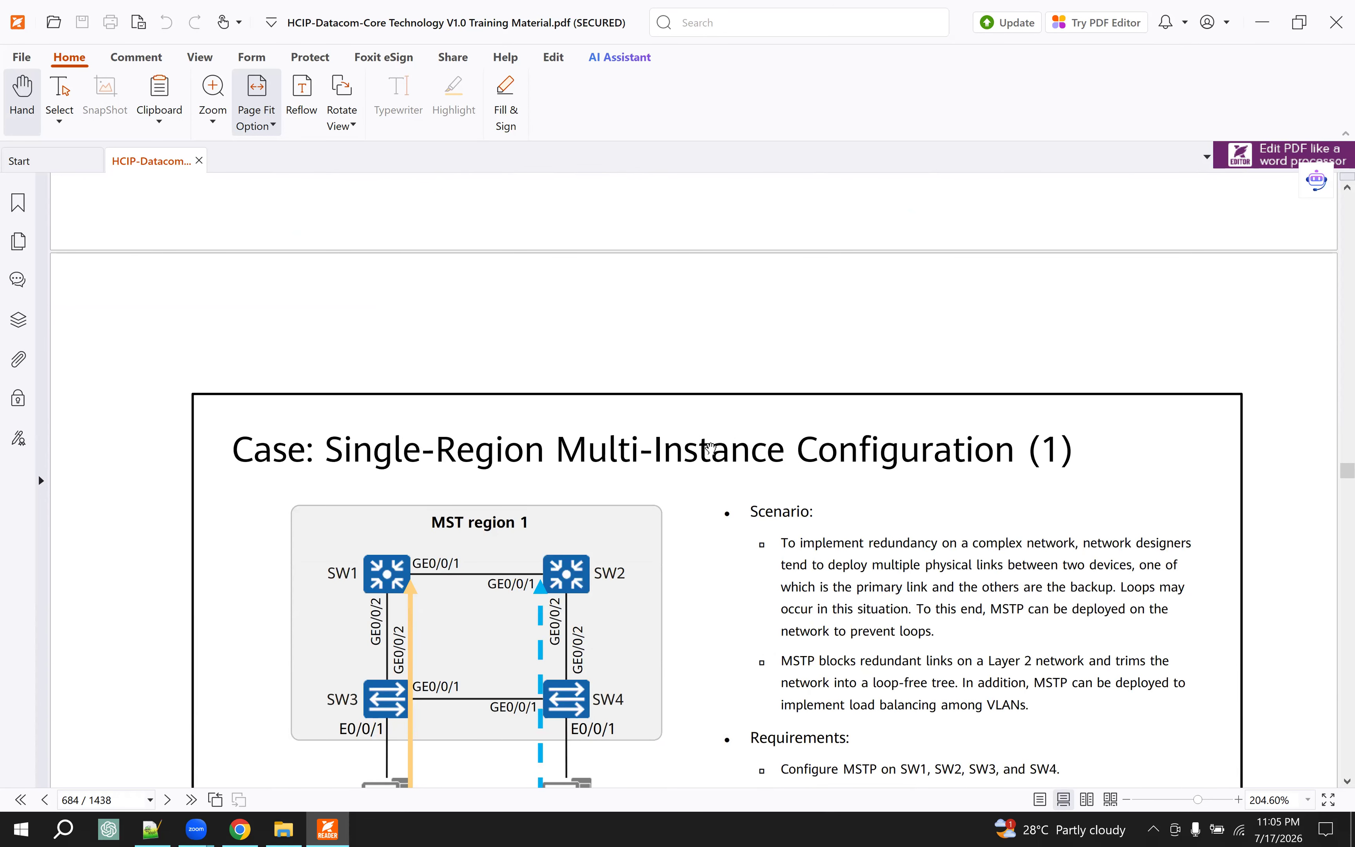
left_click_drag(953, 448, 130, 499)
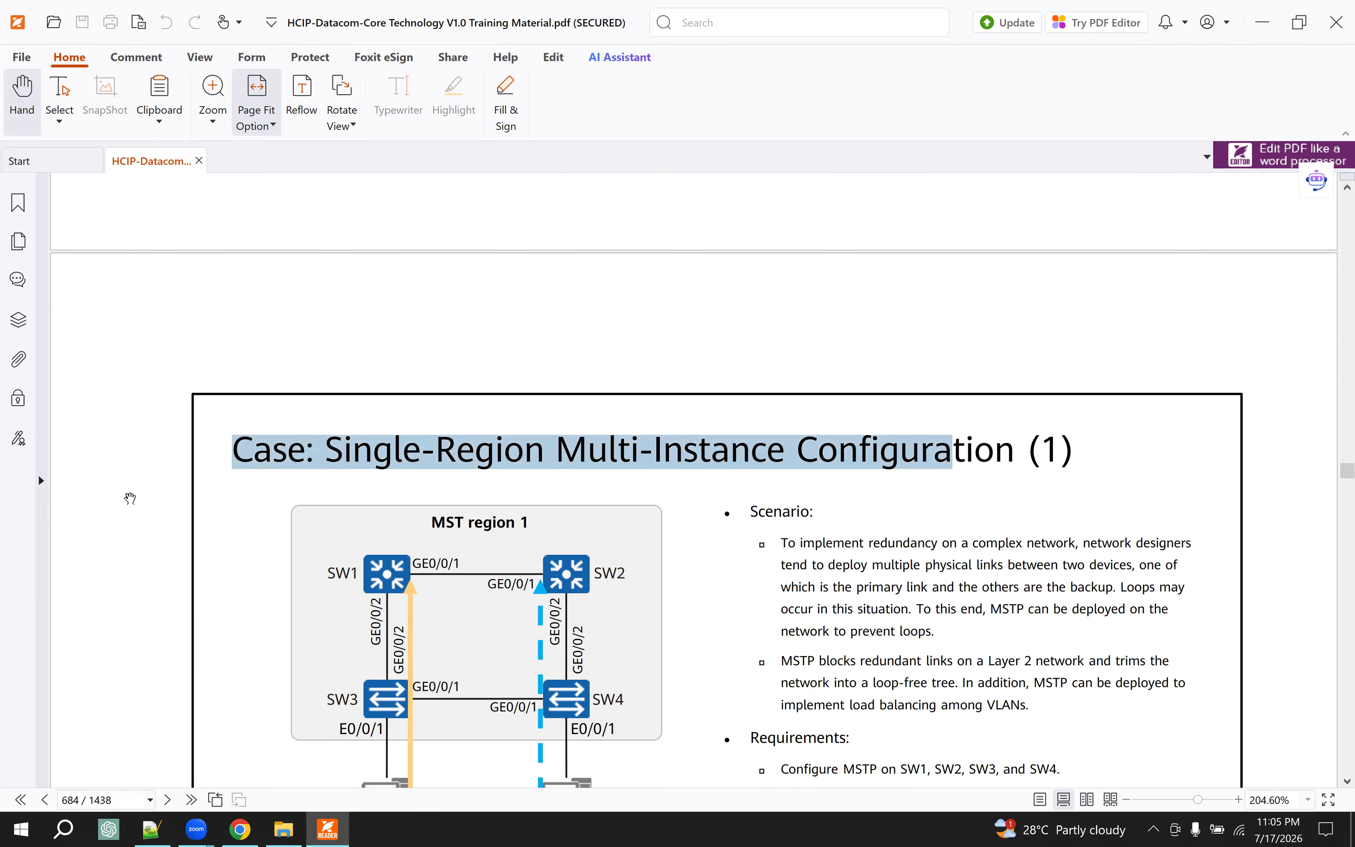
scroll(130, 499, "down", 6)
scroll(431, 330, "up", 1)
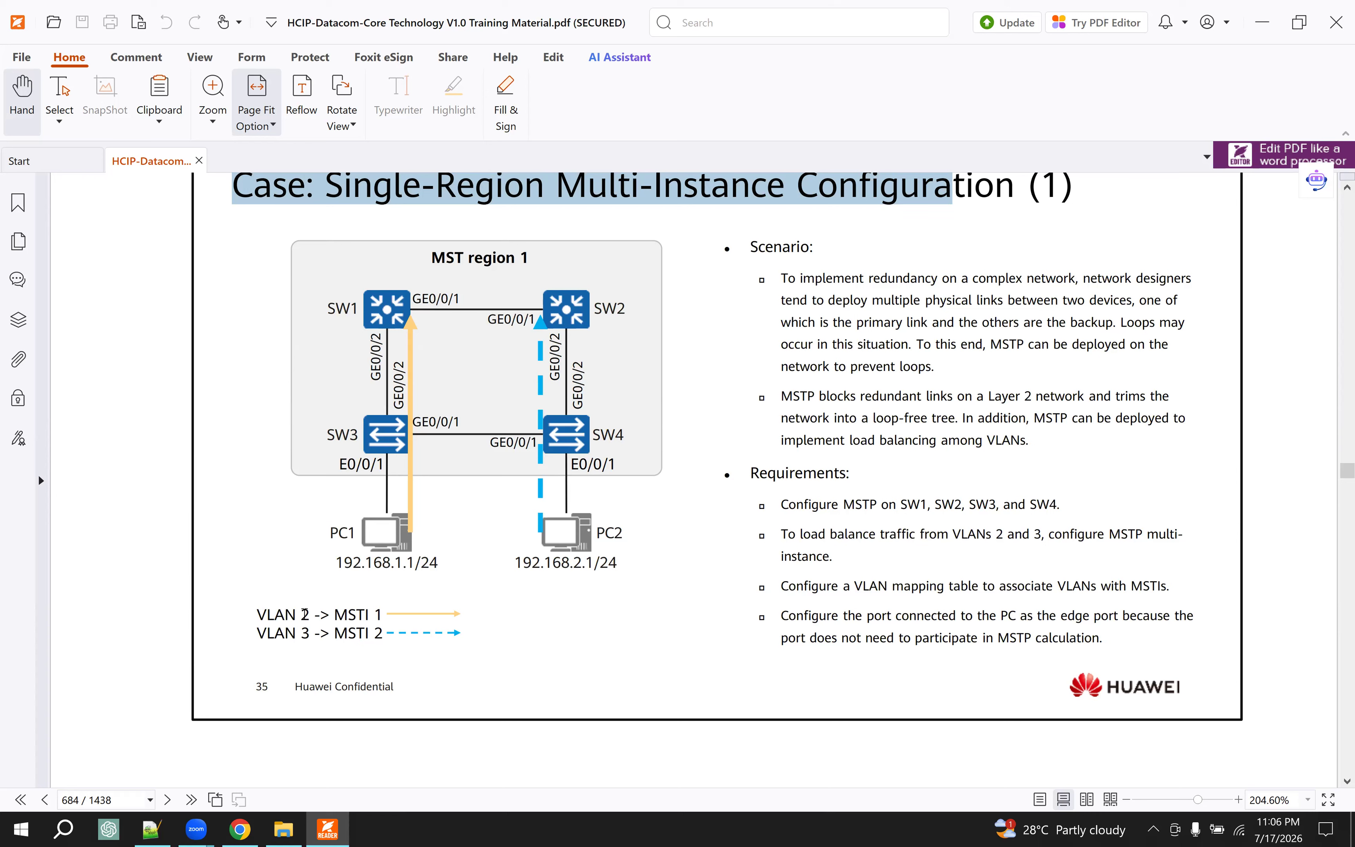
left_click_drag(378, 633, 301, 614)
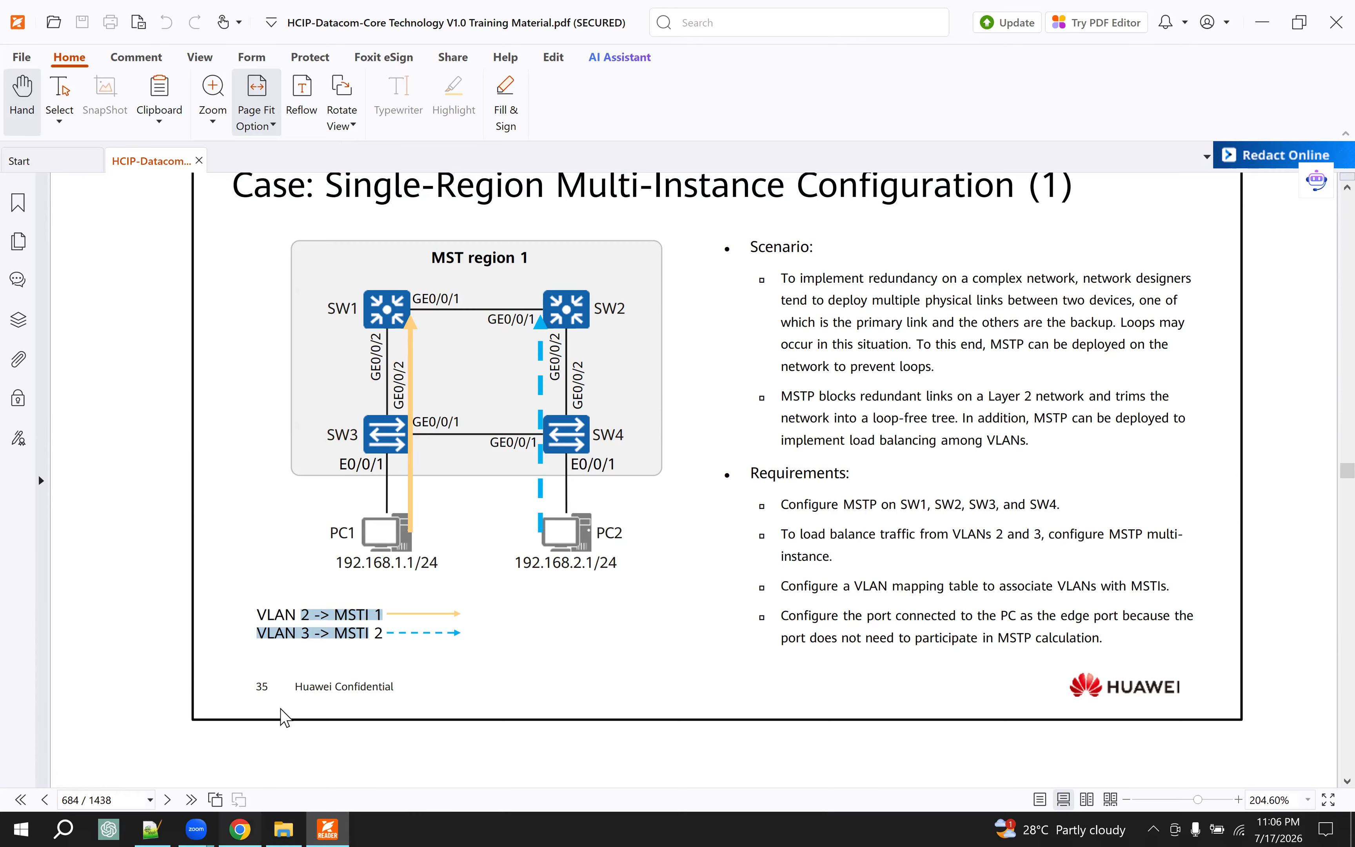
- Switch to the EVE topology in Chrome, stop all lab nodes, and move CE6800-CE1's bridge ID label slightly away from the switch
key("alt+Tab")
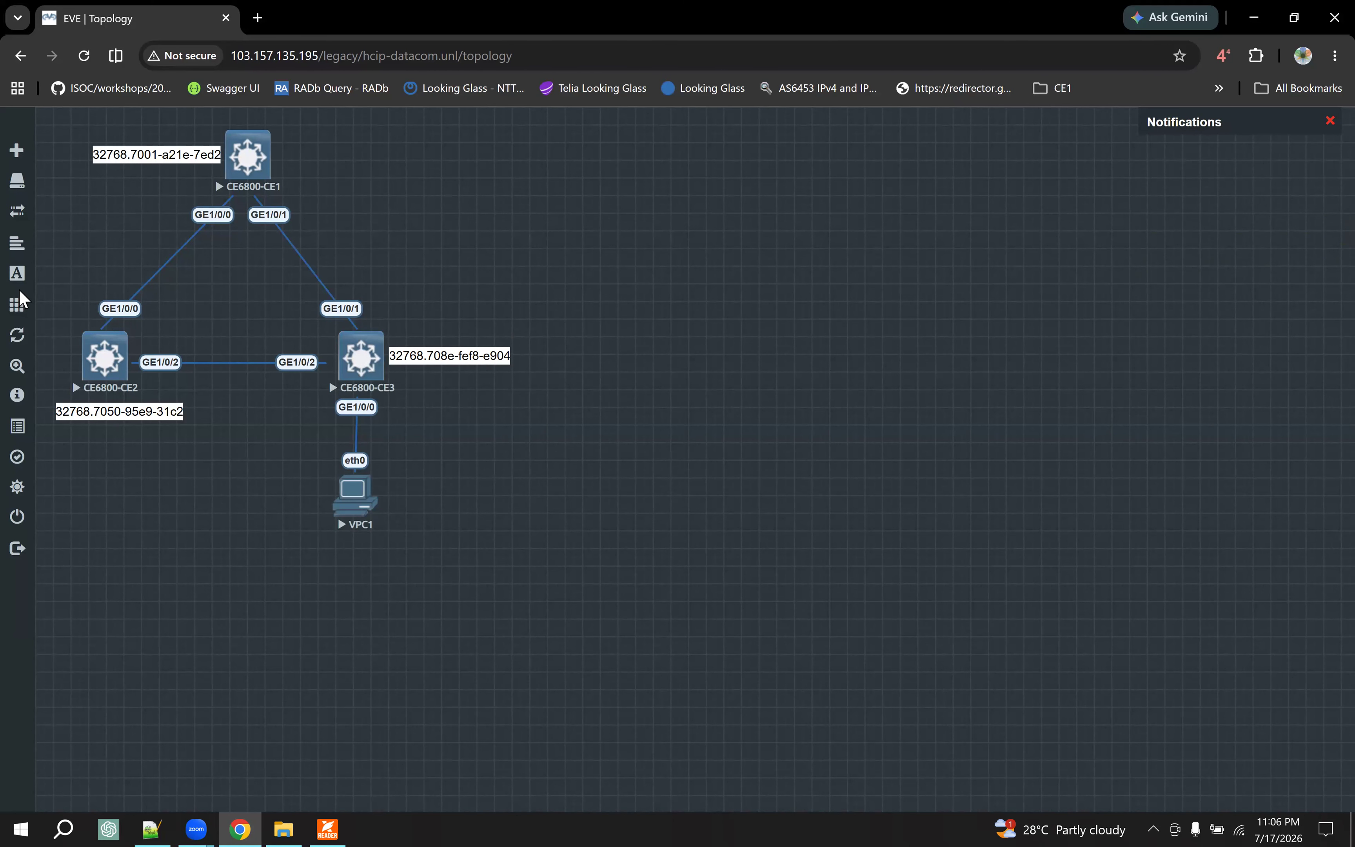
mouse_move(17, 306)
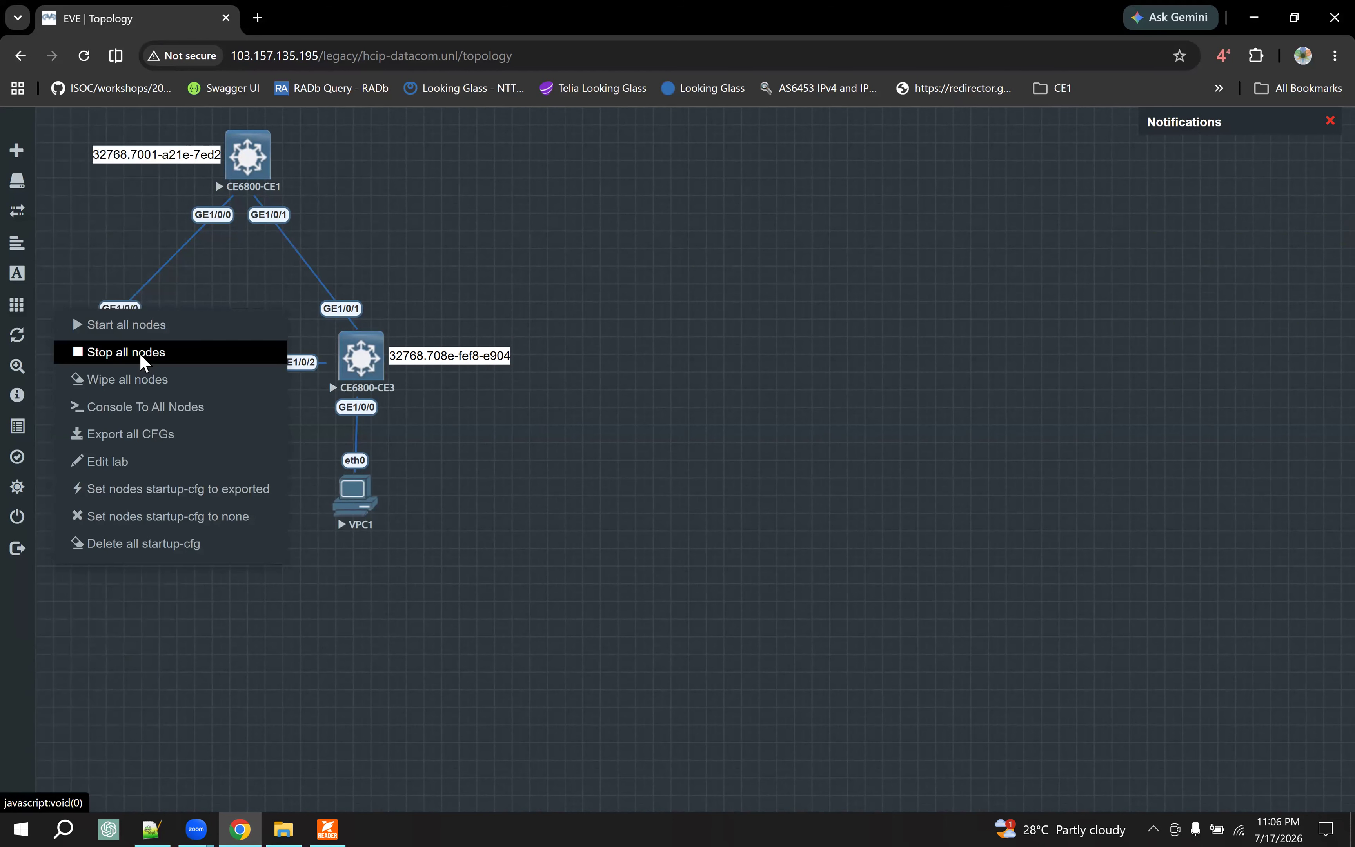
left_click(141, 365)
left_click(84, 55)
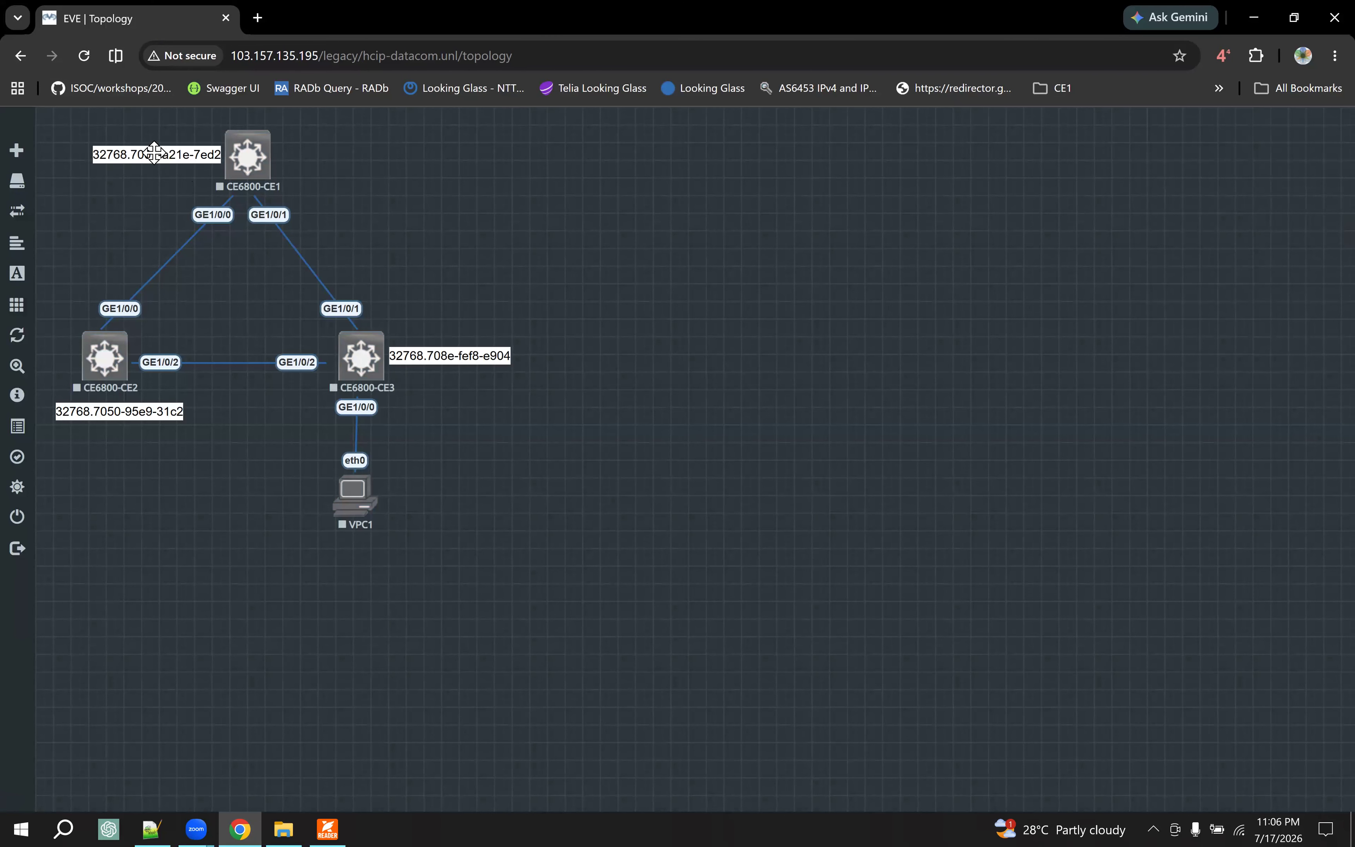
left_click_drag(152, 155, 130, 153)
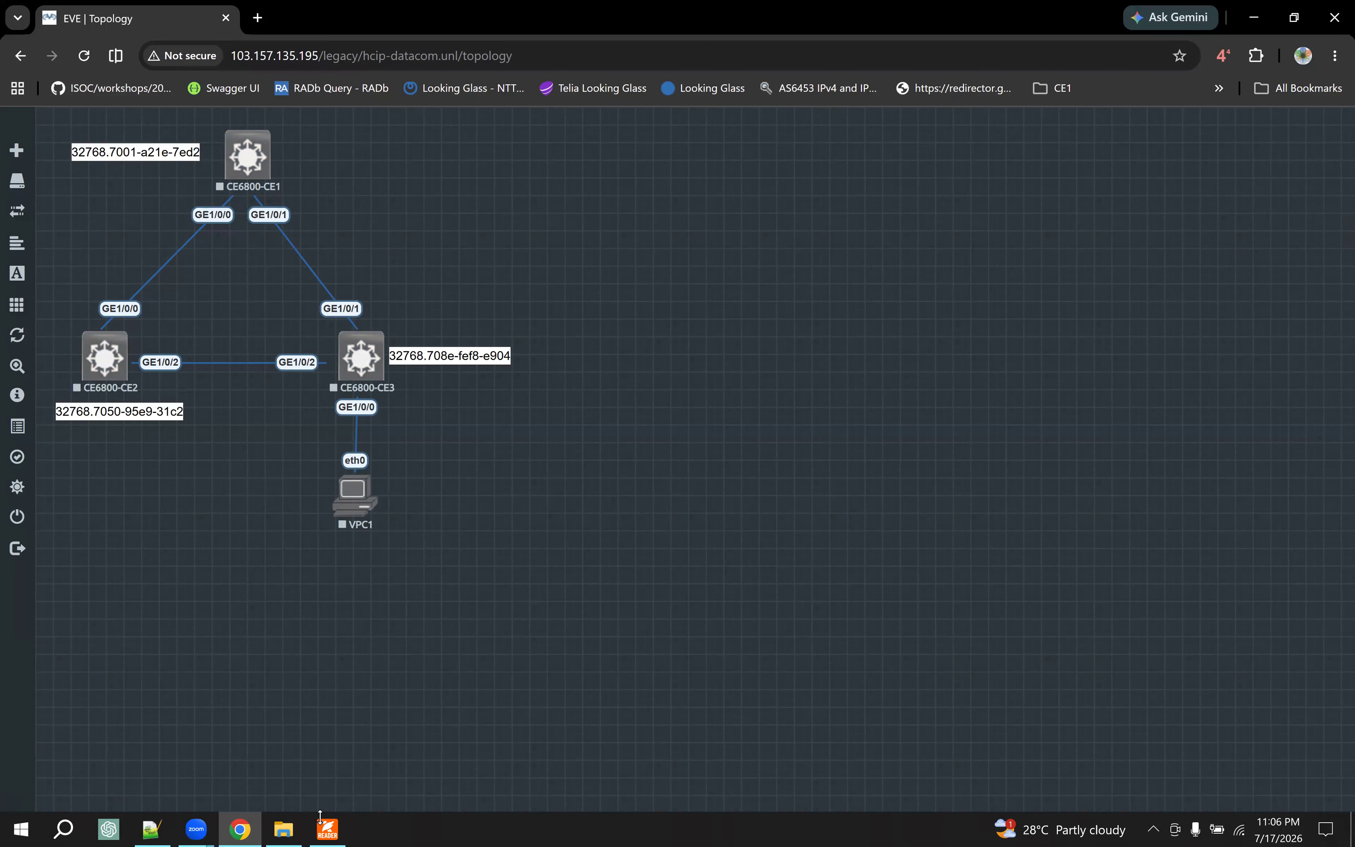
- Check the case topology in the PDF reader, return to EVE in Chrome, and begin a new node from the Huawei CloudEngine 6800 template
left_click(327, 827)
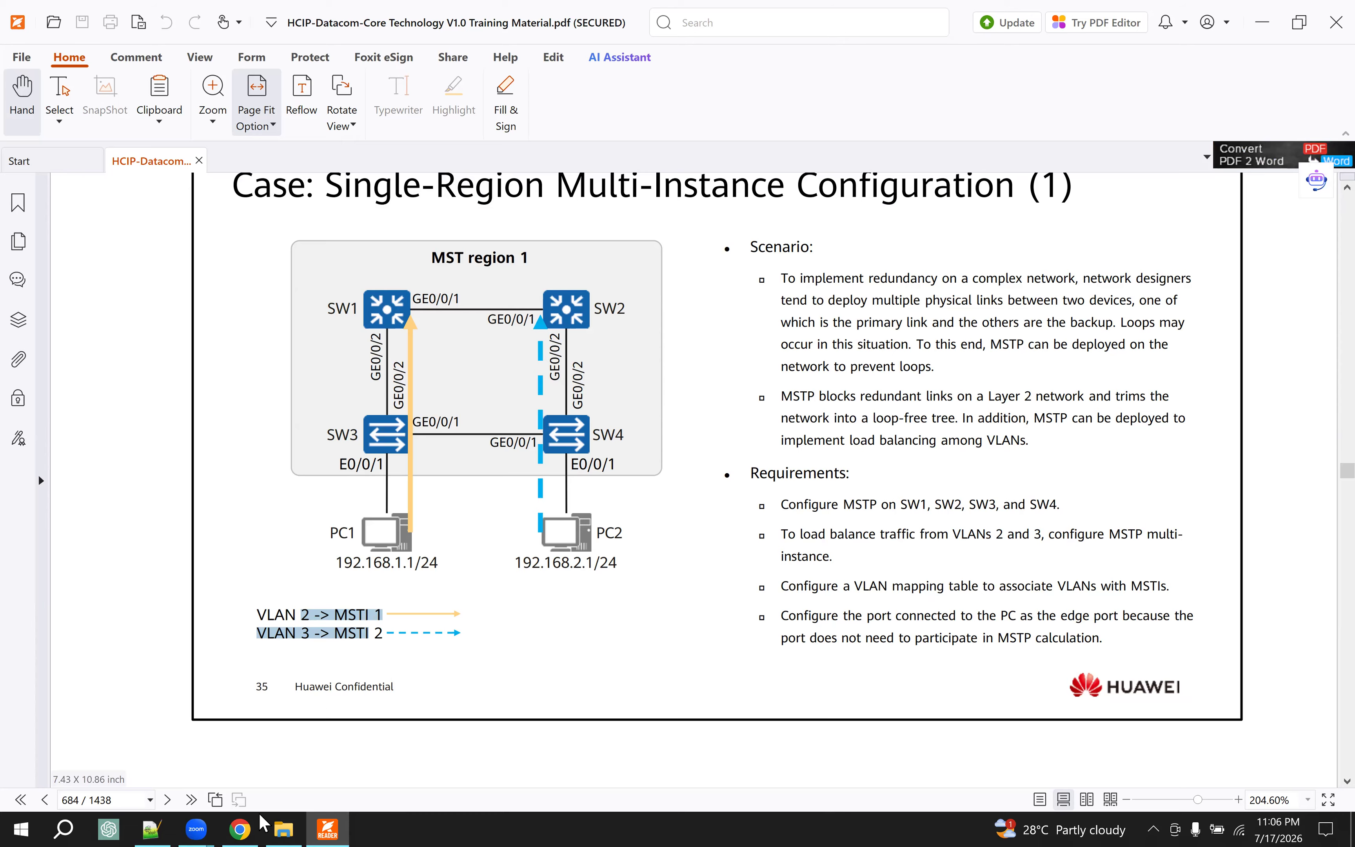
left_click(239, 827)
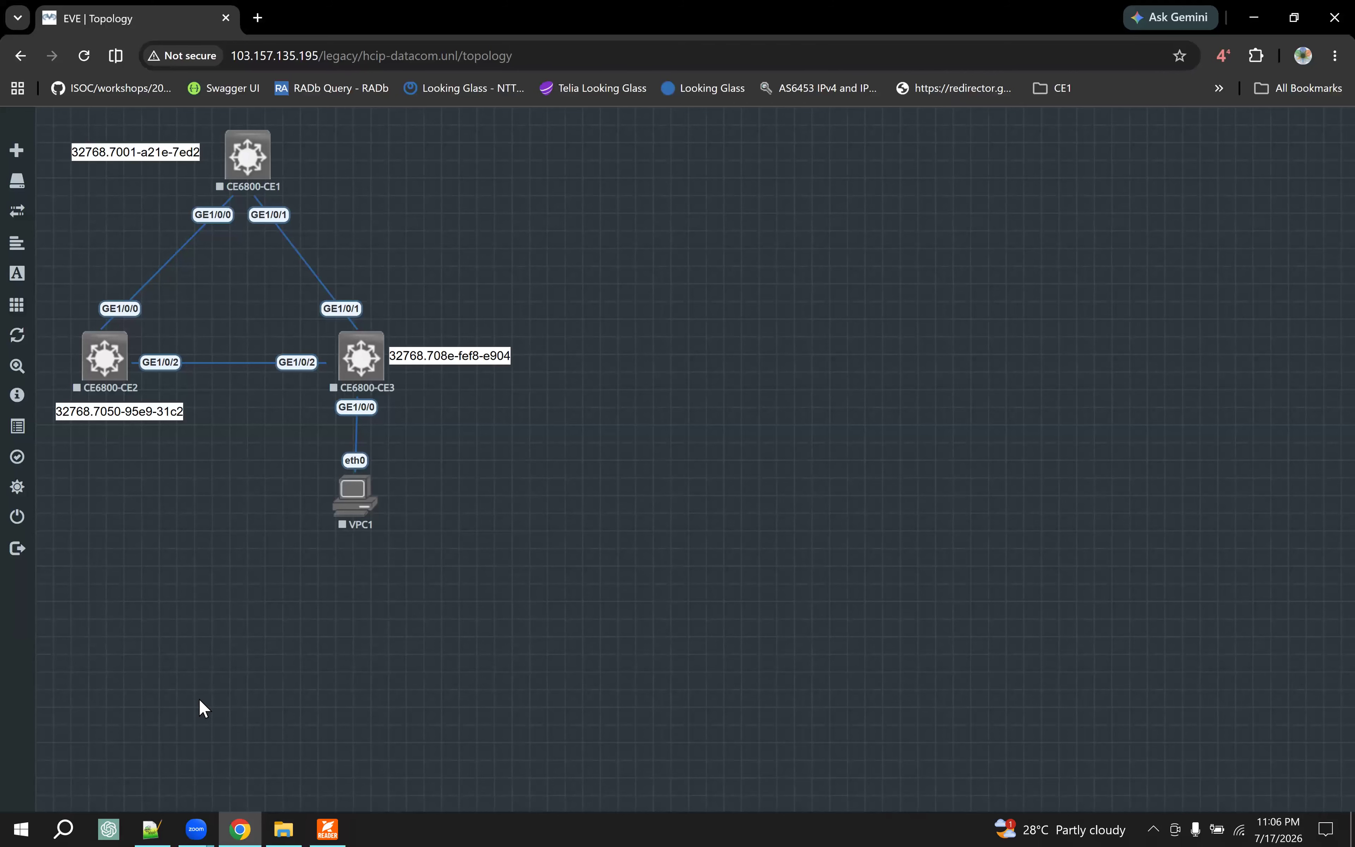
right_click(683, 200)
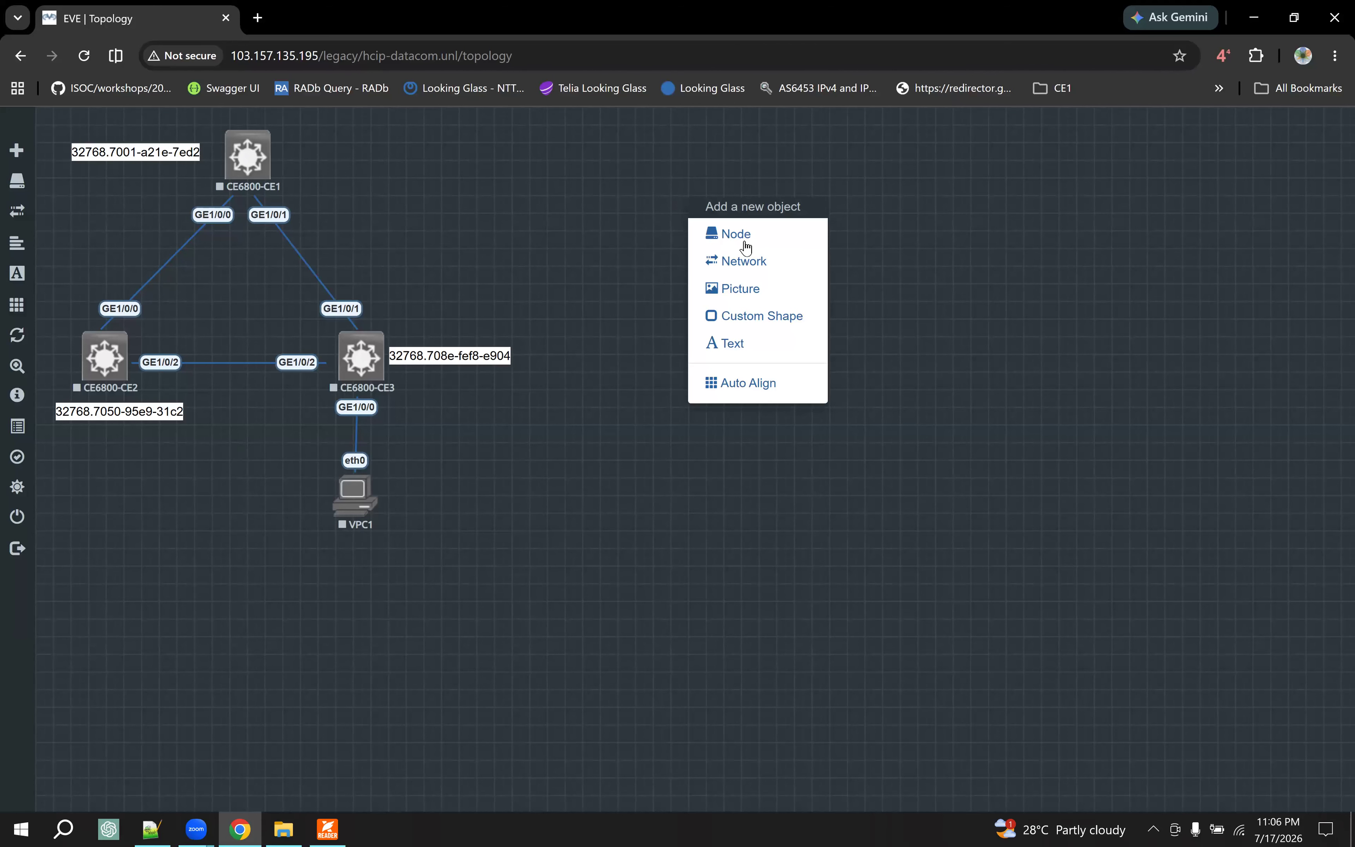
left_click(753, 248)
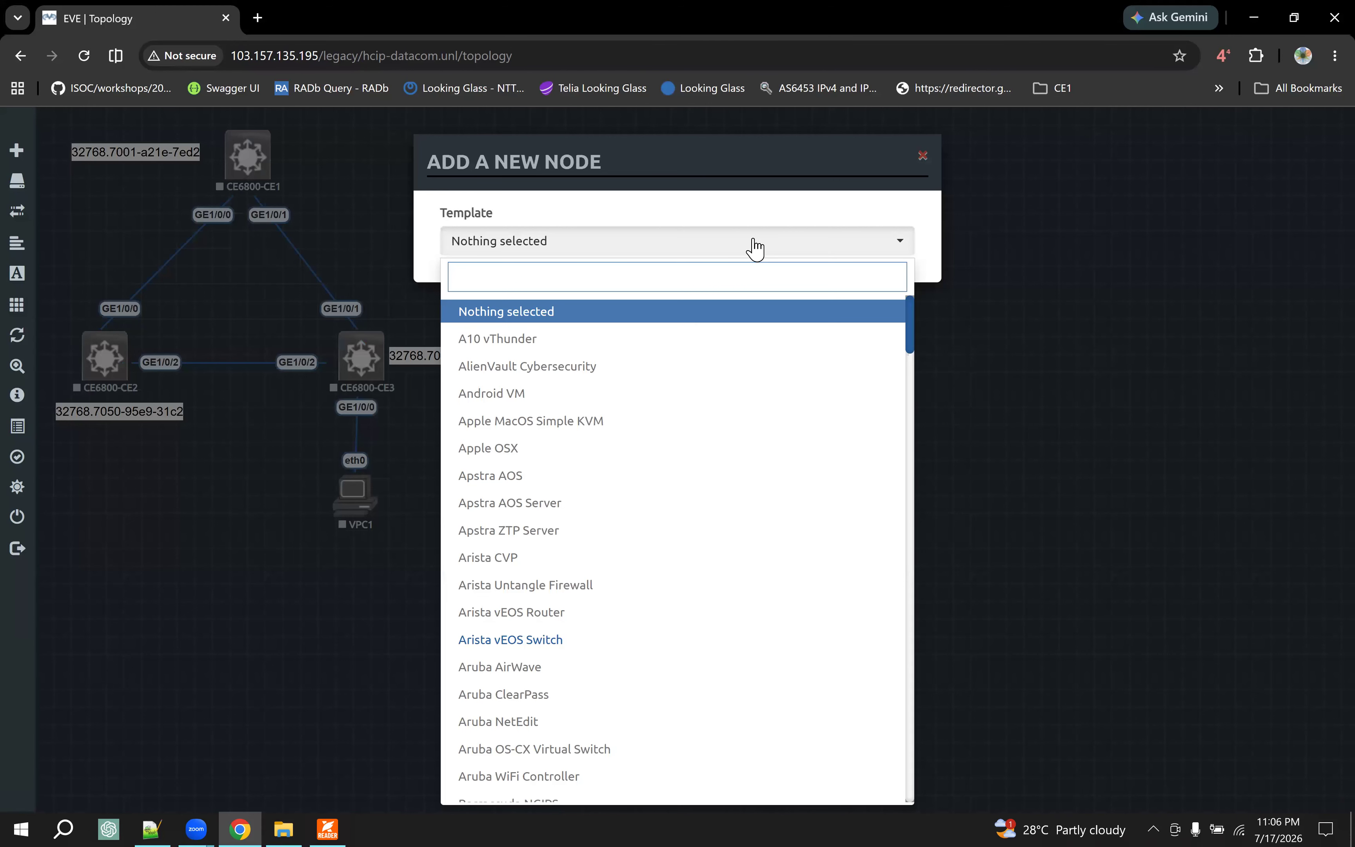
type("huaw")
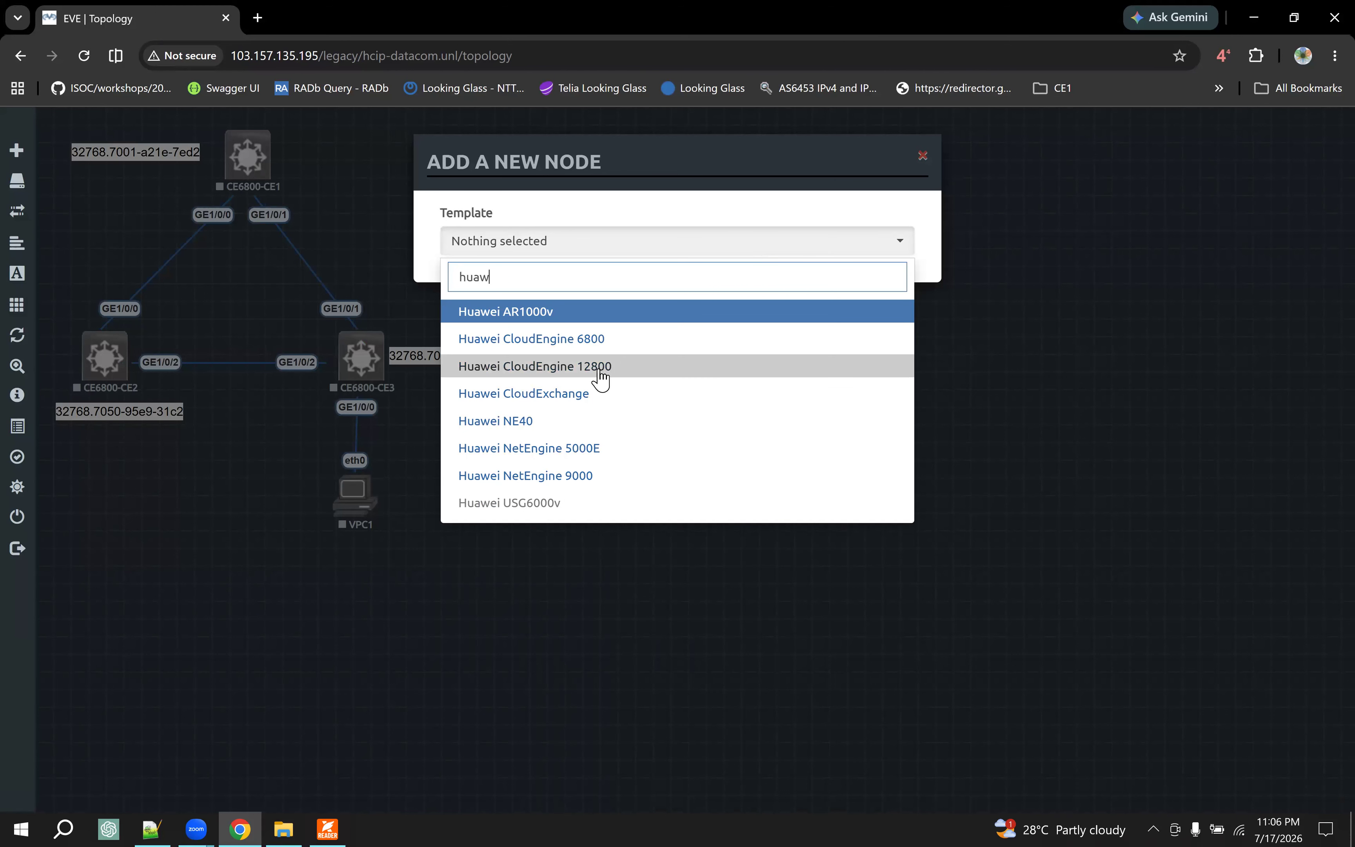
left_click(626, 341)
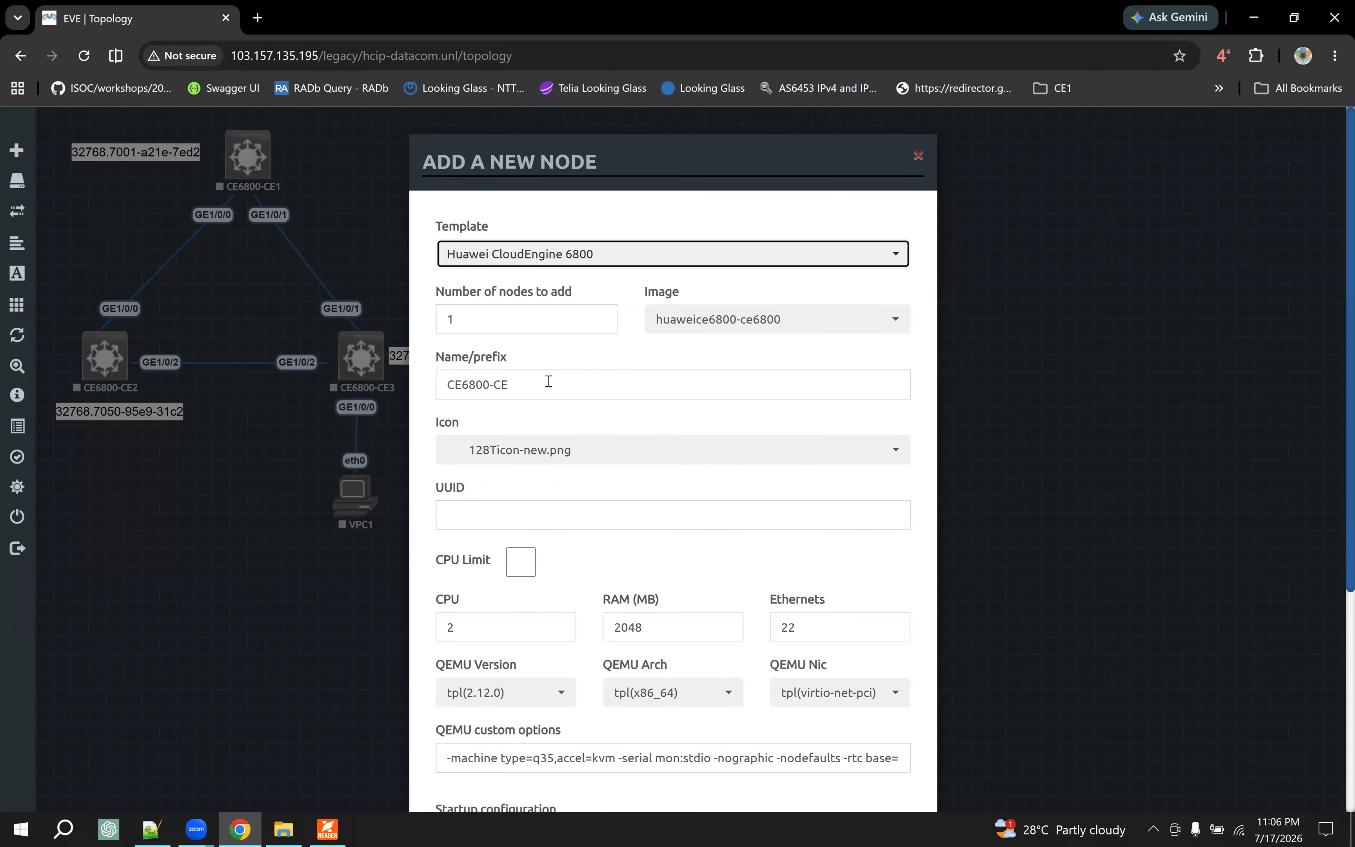
- Use the huaweice6800-ce6800 image and the Switch L32.png icon for the new node and save it to the lab
left_click(760, 328)
left_click(663, 350)
left_click(528, 454)
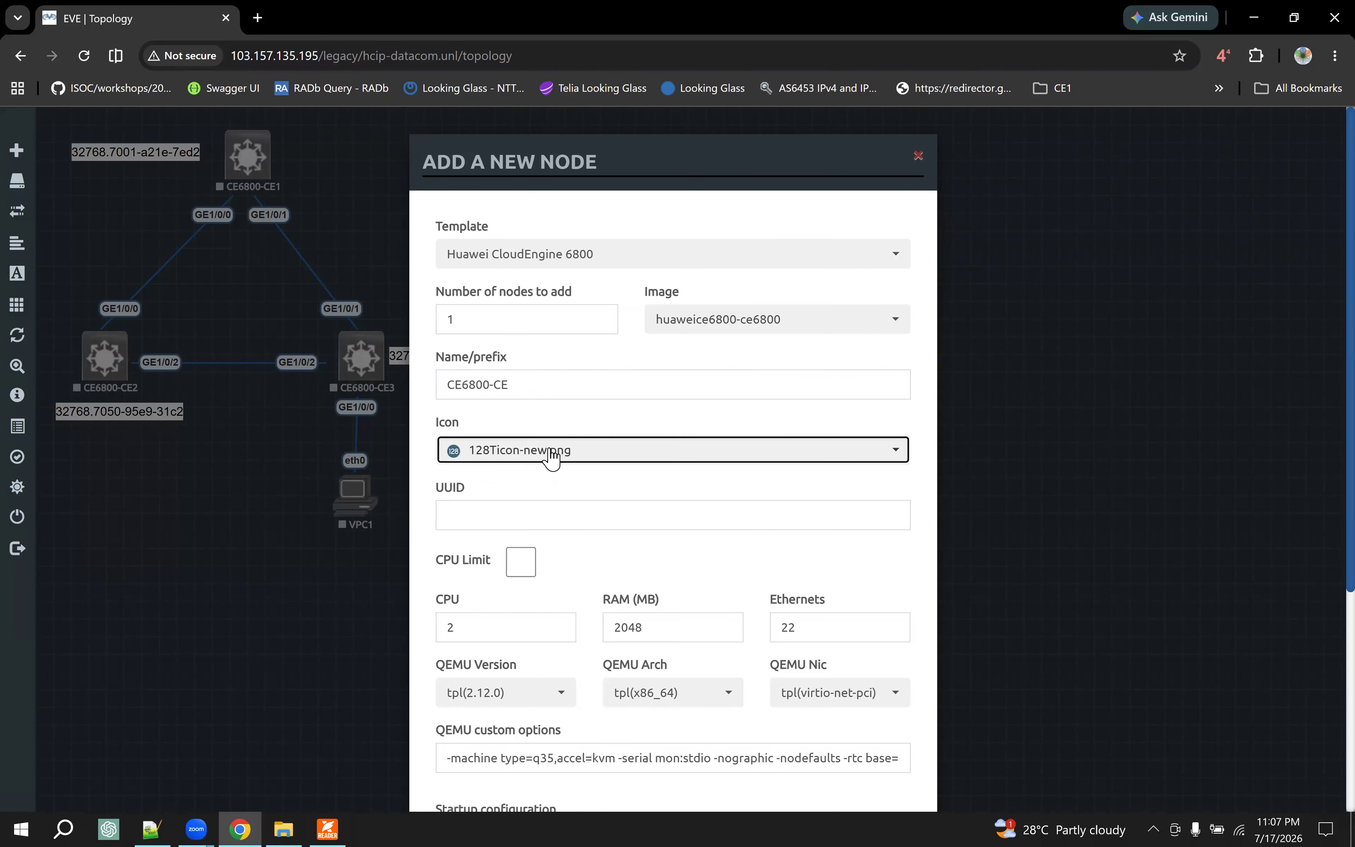
key("s")
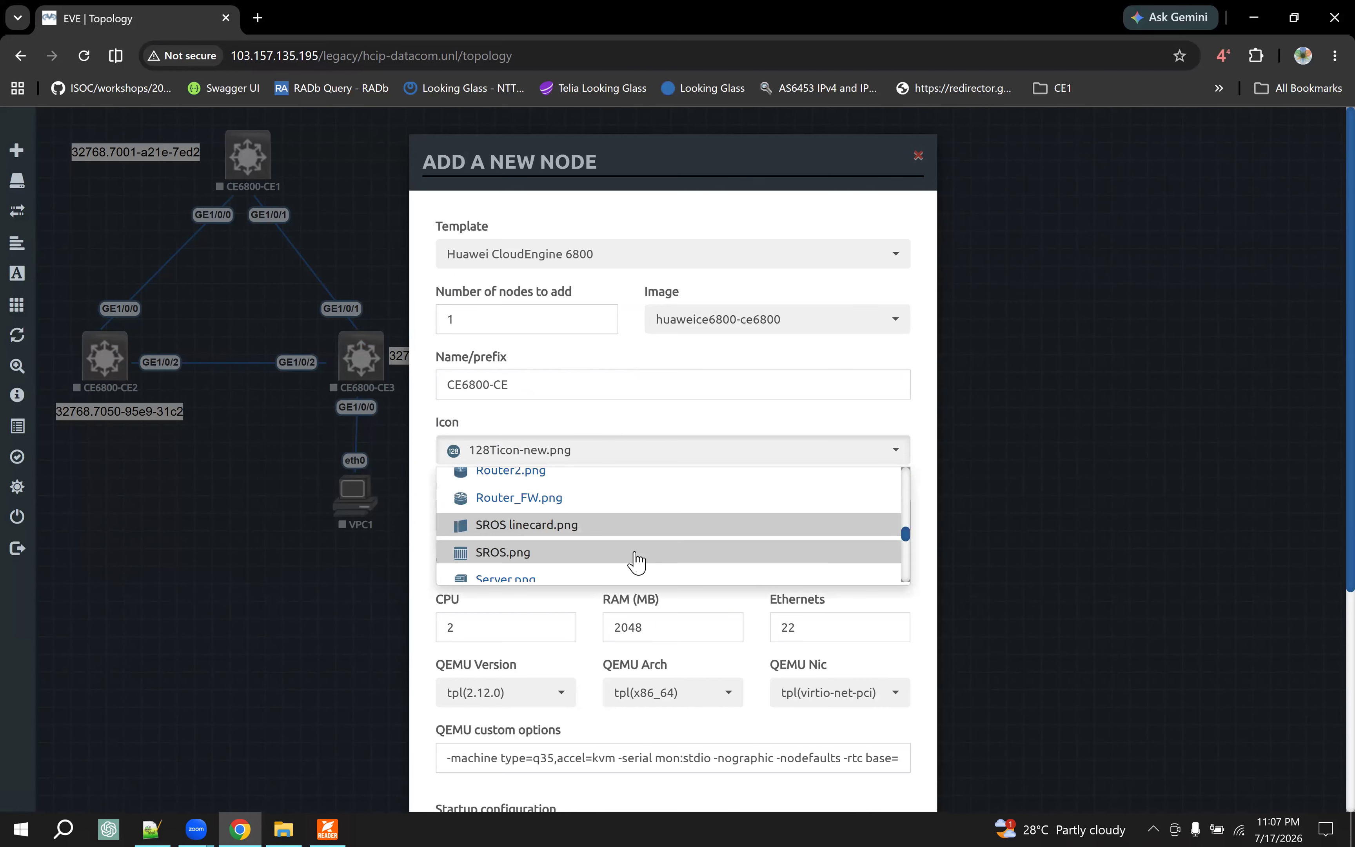
scroll(637, 554, "down", 3)
scroll(639, 555, "down", 4)
scroll(640, 540, "down", 4)
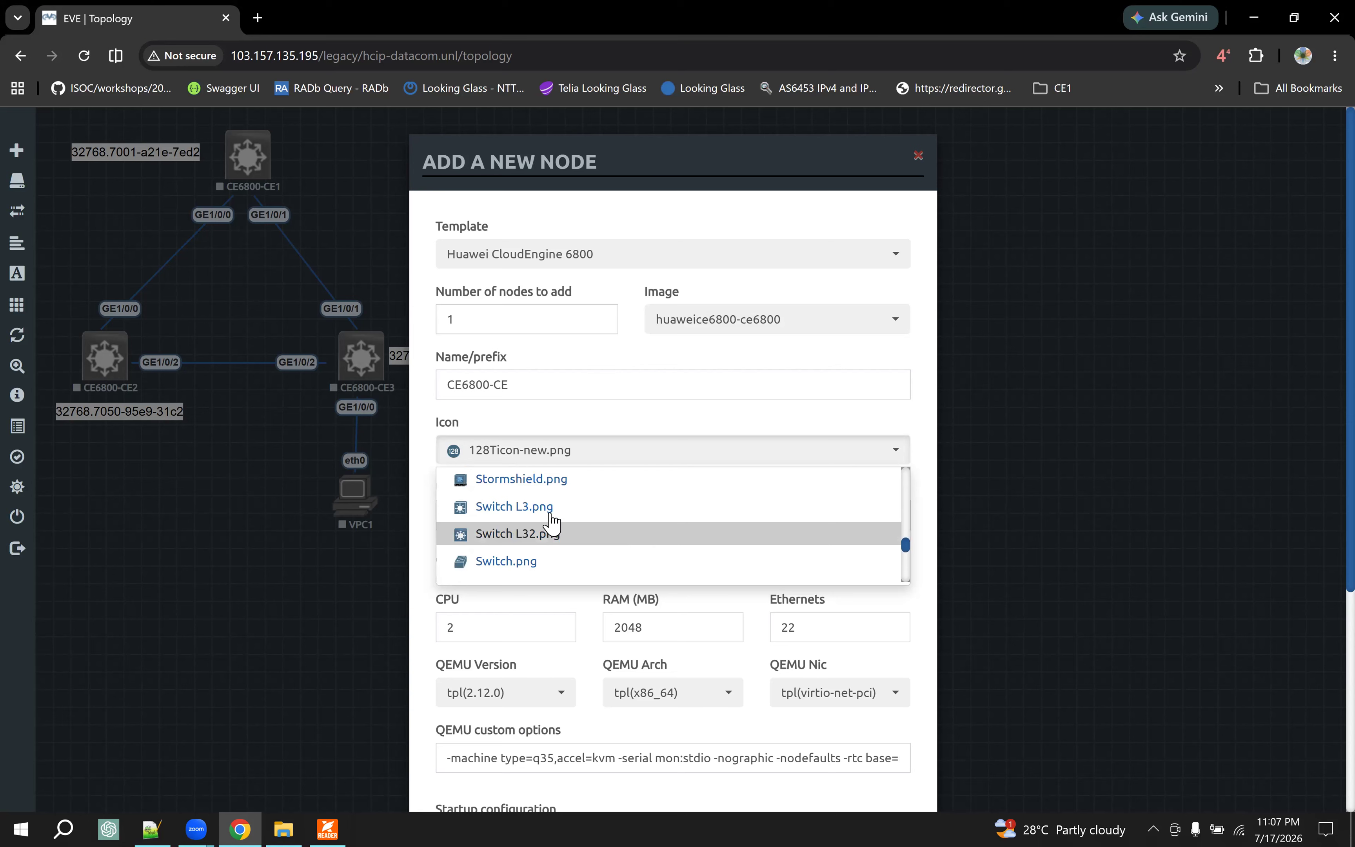
left_click(551, 535)
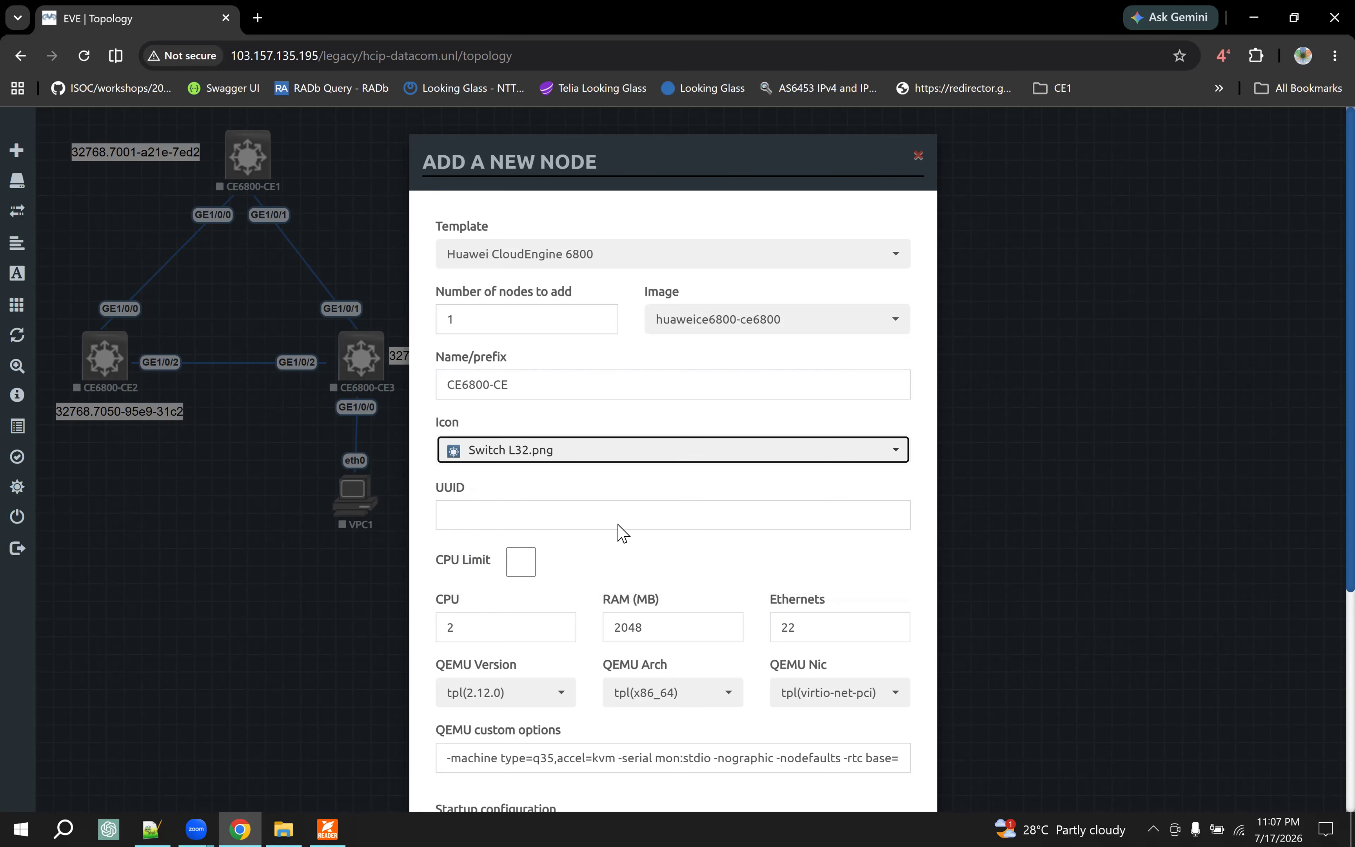
scroll(623, 533, "down", 4)
scroll(624, 529, "down", 1)
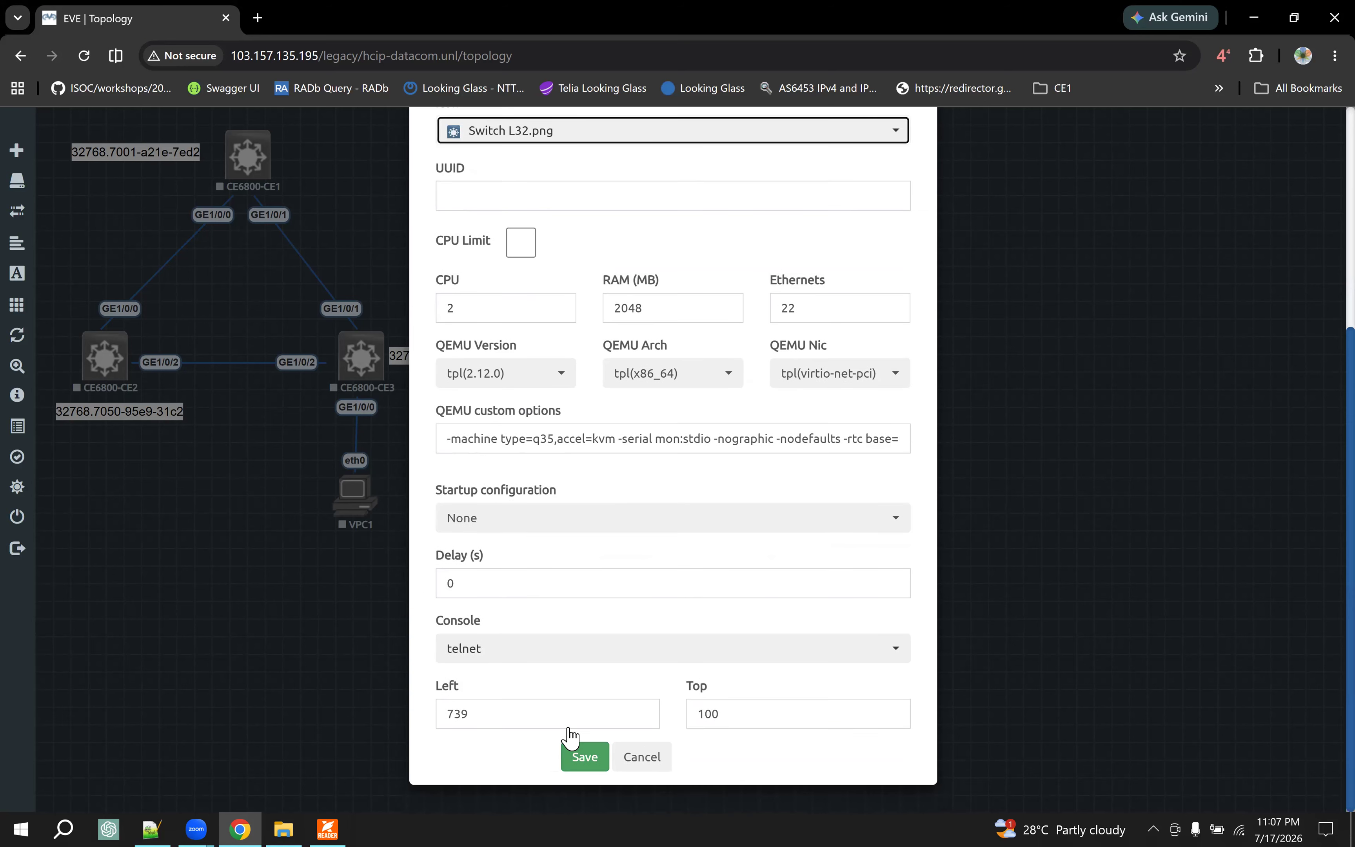
left_click(577, 754)
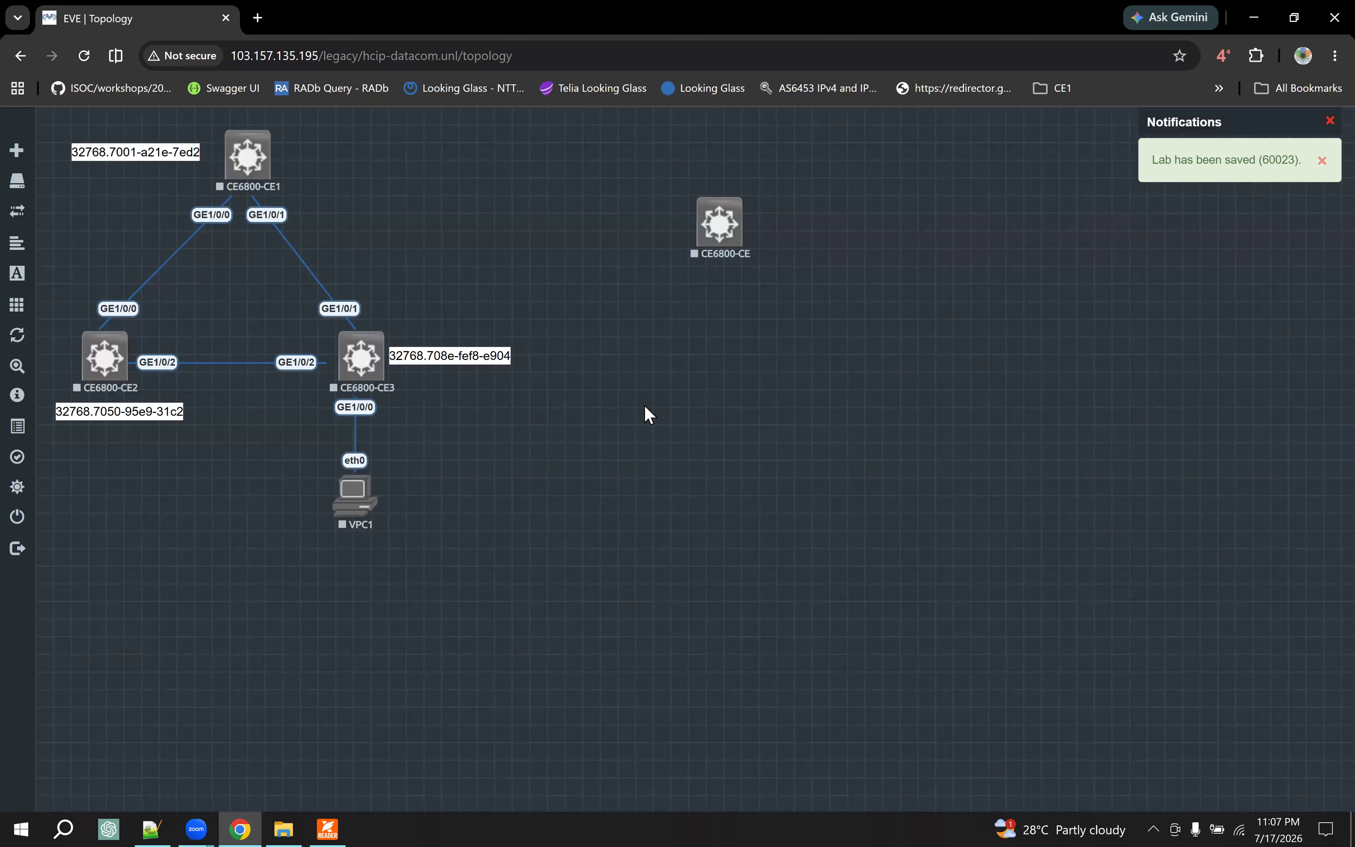
- Place the new switch closer to the existing topology and rename it CE6800-CE4, consulting the case diagram in the PDF reader
left_click_drag(719, 233, 607, 241)
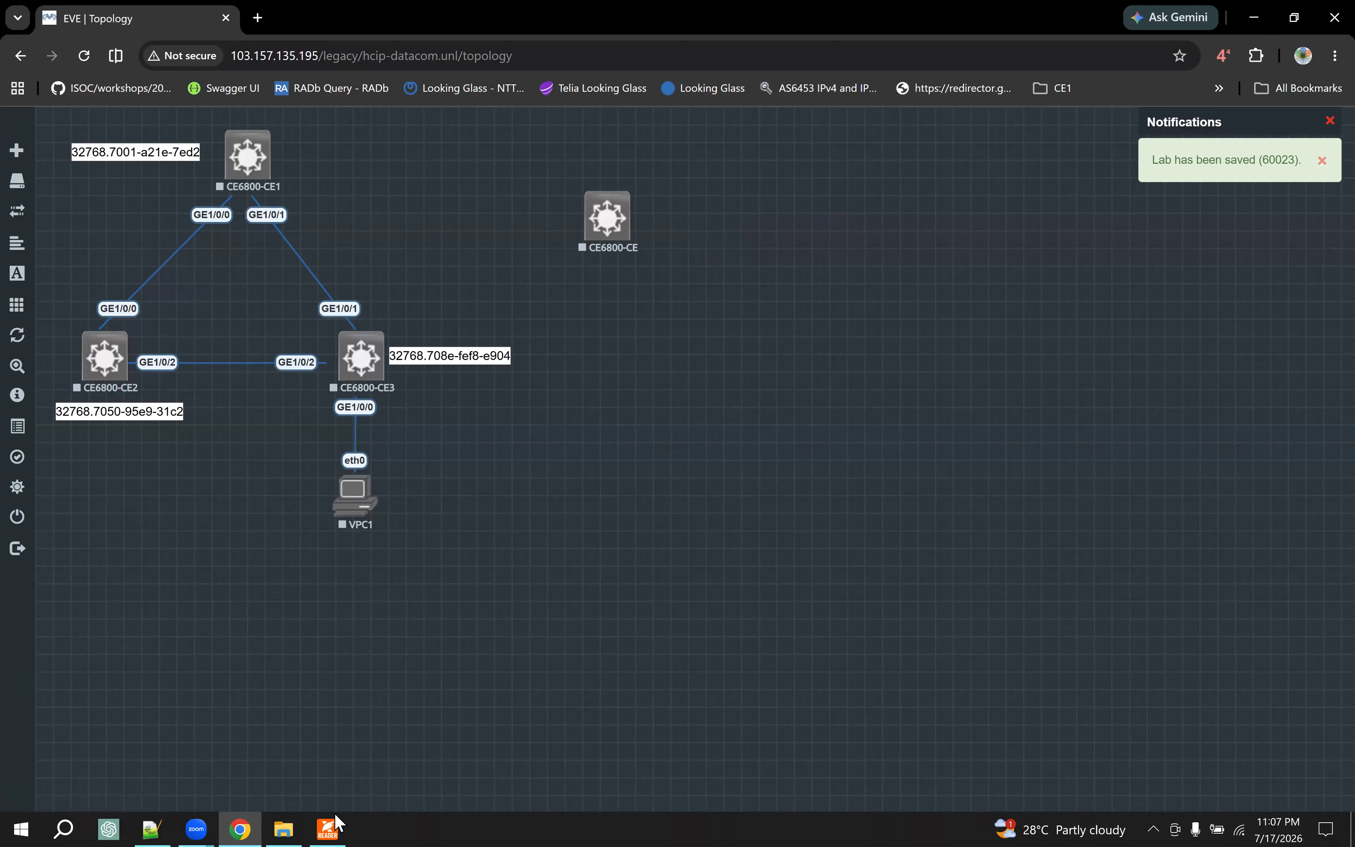
key("alt+Tab")
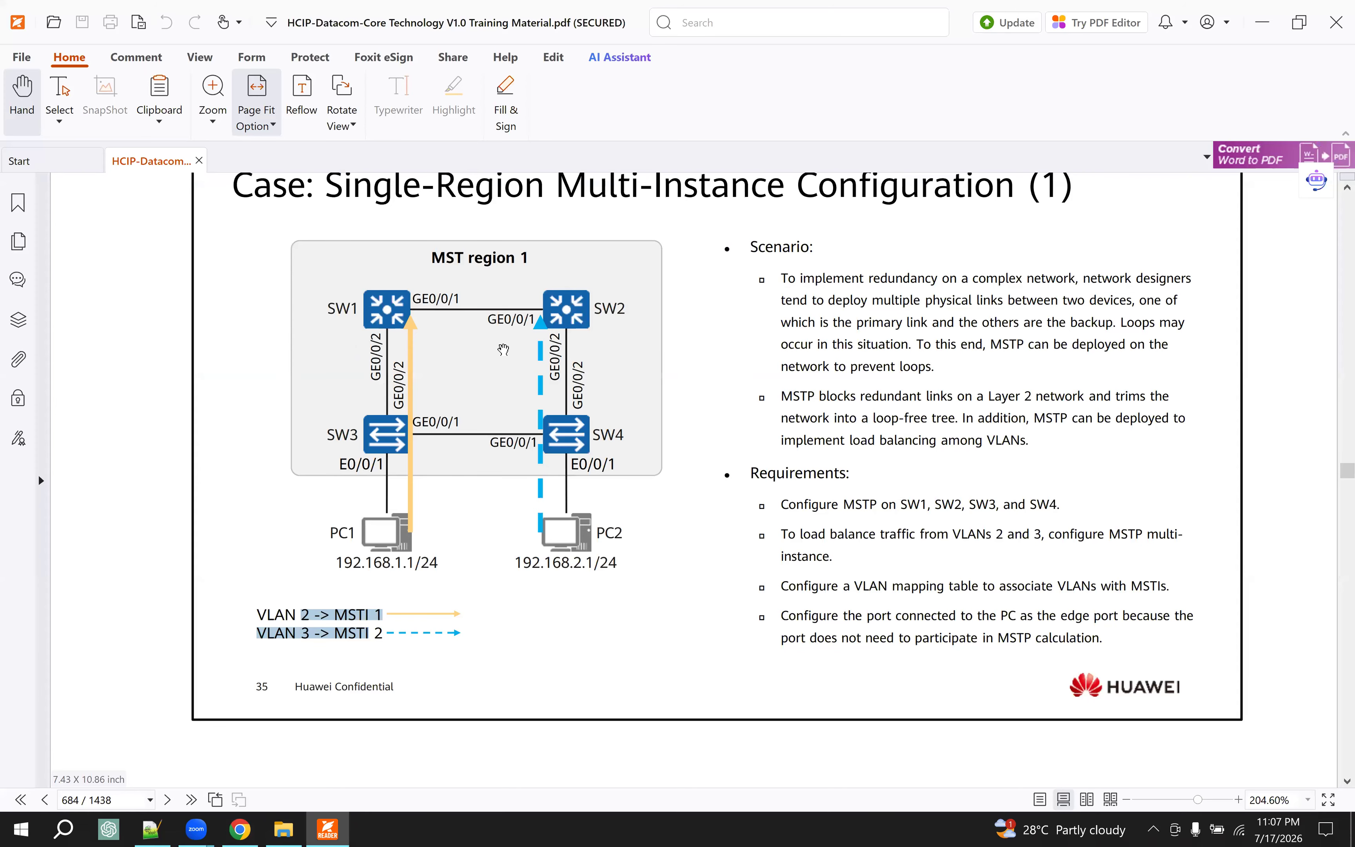
left_click(258, 826)
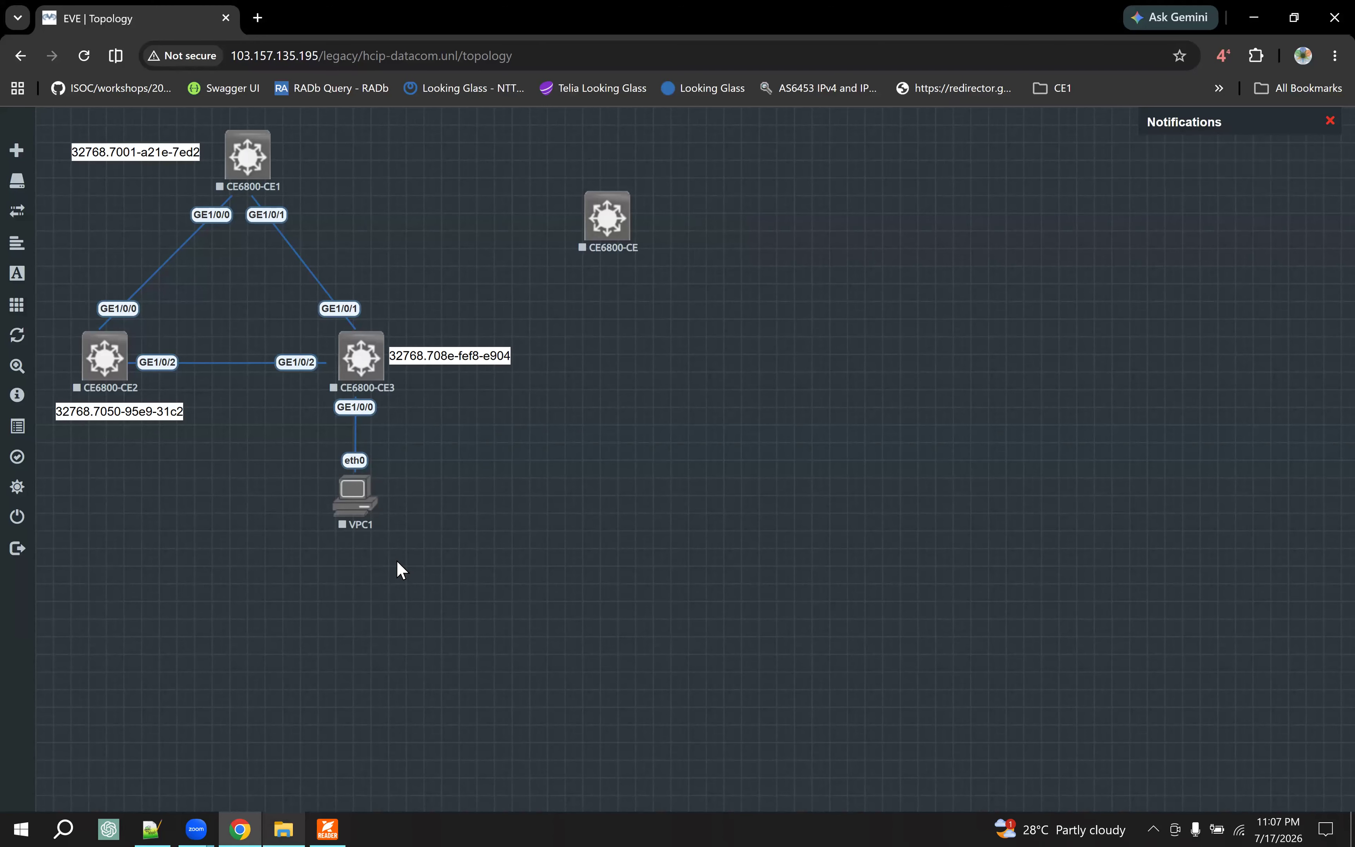
right_click(616, 218)
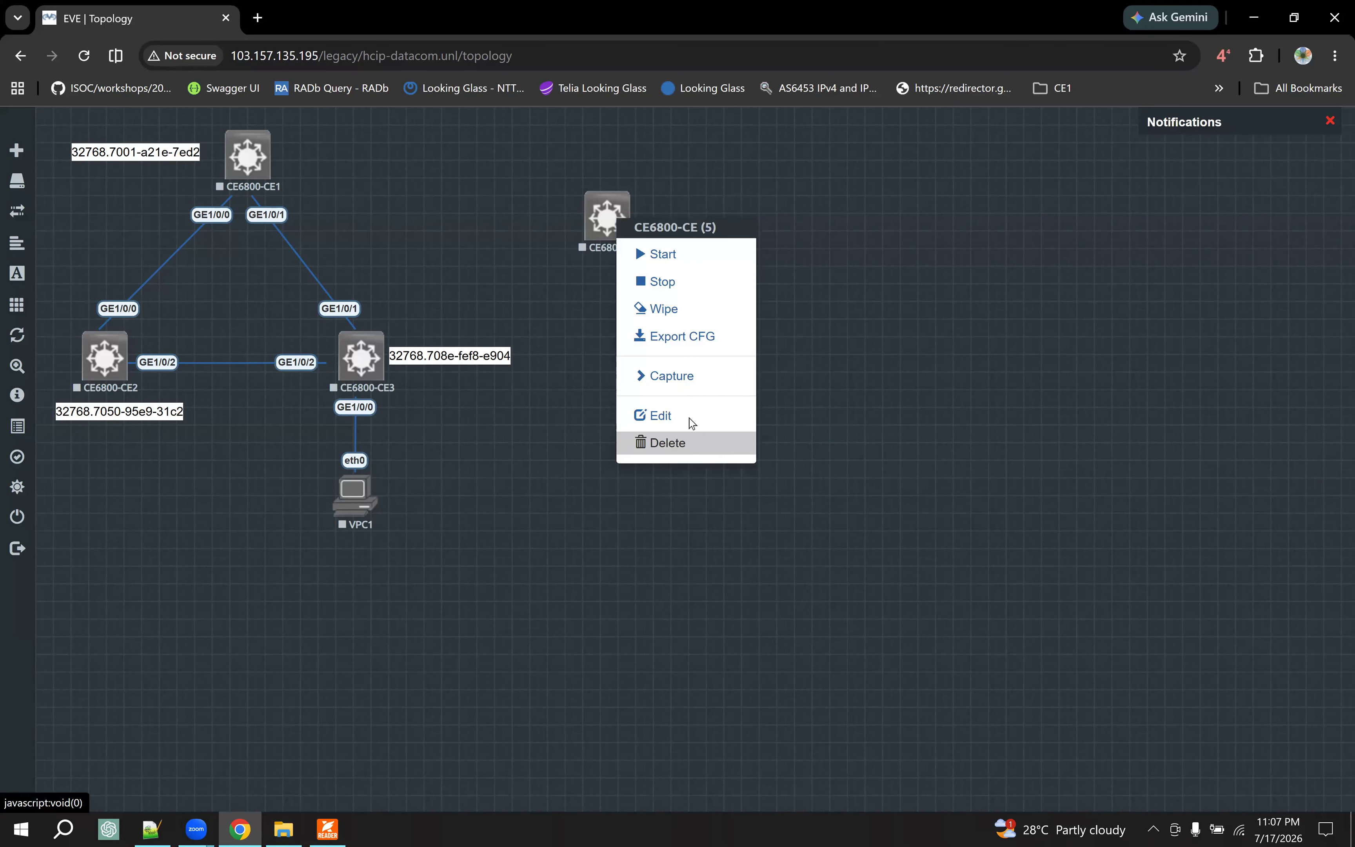
left_click(690, 418)
left_click(529, 443)
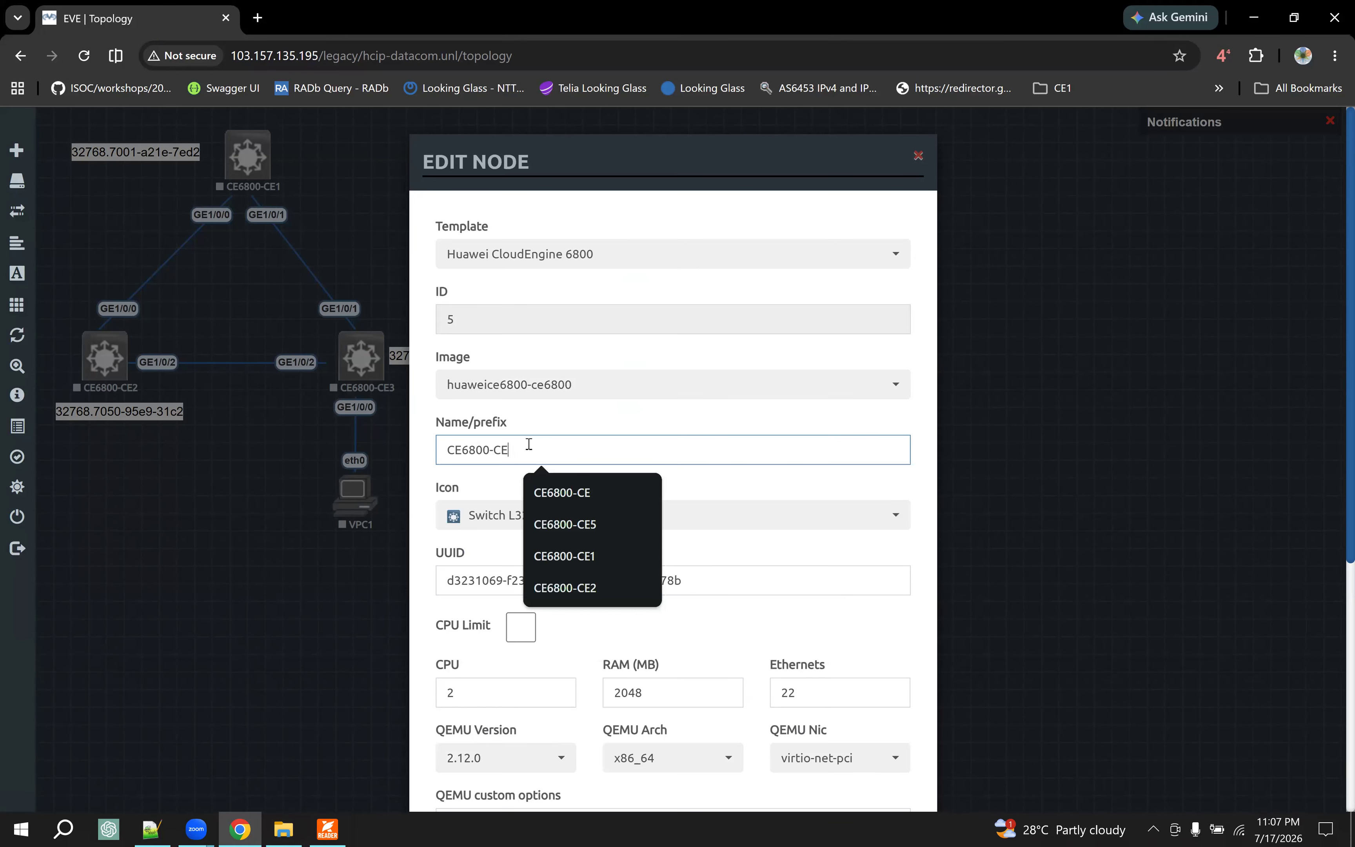
type("4")
scroll(660, 618, "down", 5)
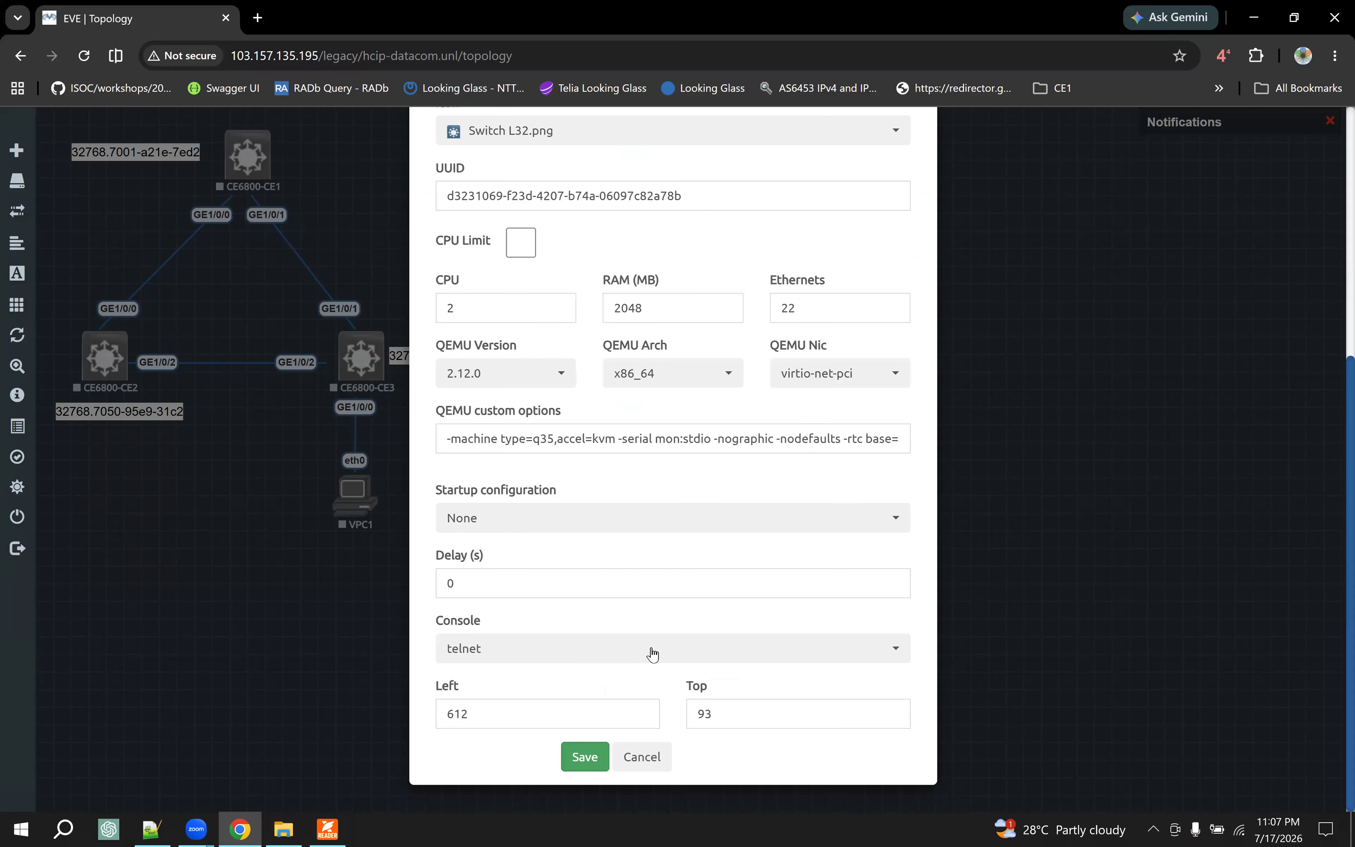
key("Return")
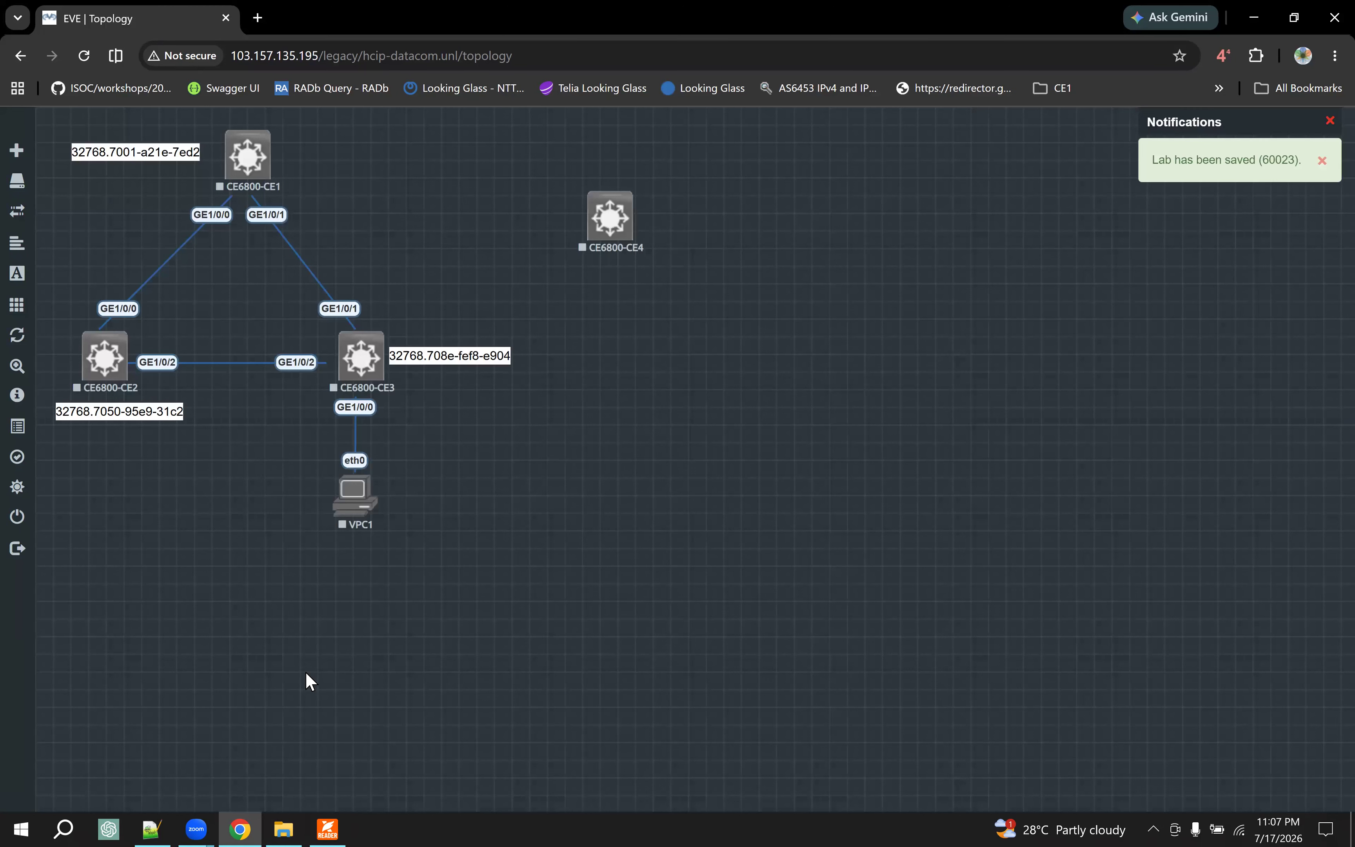
- Following the case diagram in the PDF, relocate CE6800-CE2 and its bridge ID label to the right of CE6800-CE1 in EVE
left_click(327, 826)
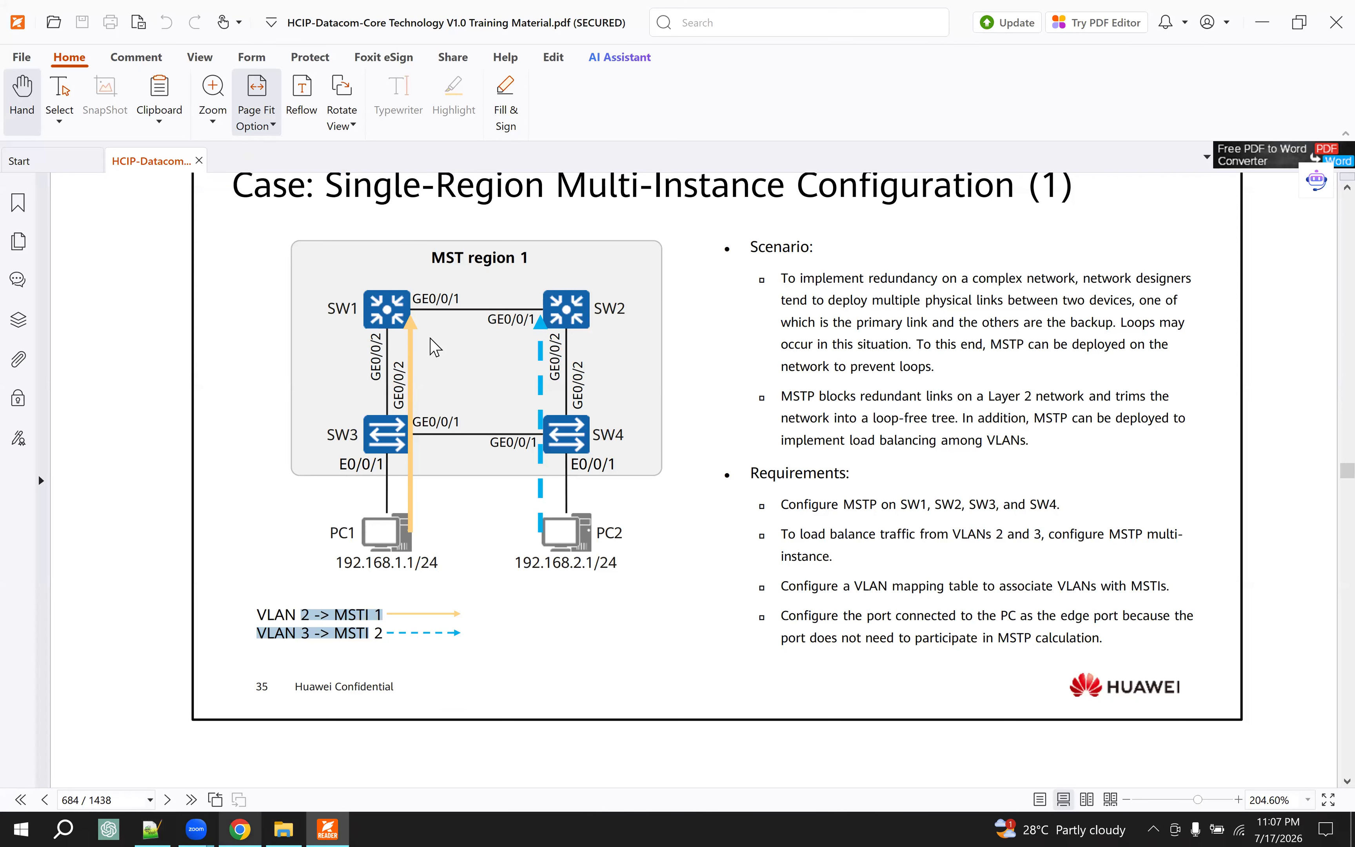
key("alt+Tab")
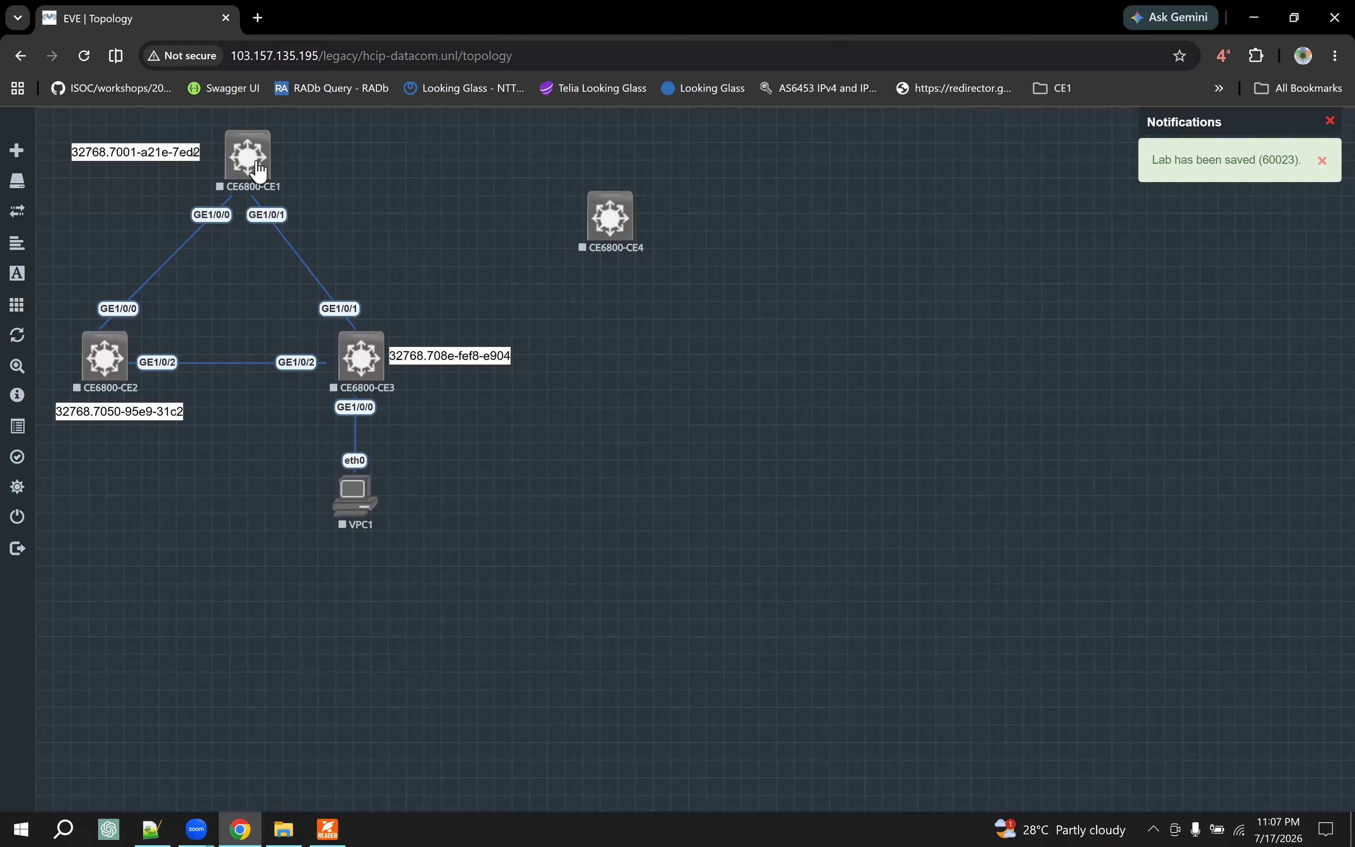
left_click_drag(107, 361, 490, 154)
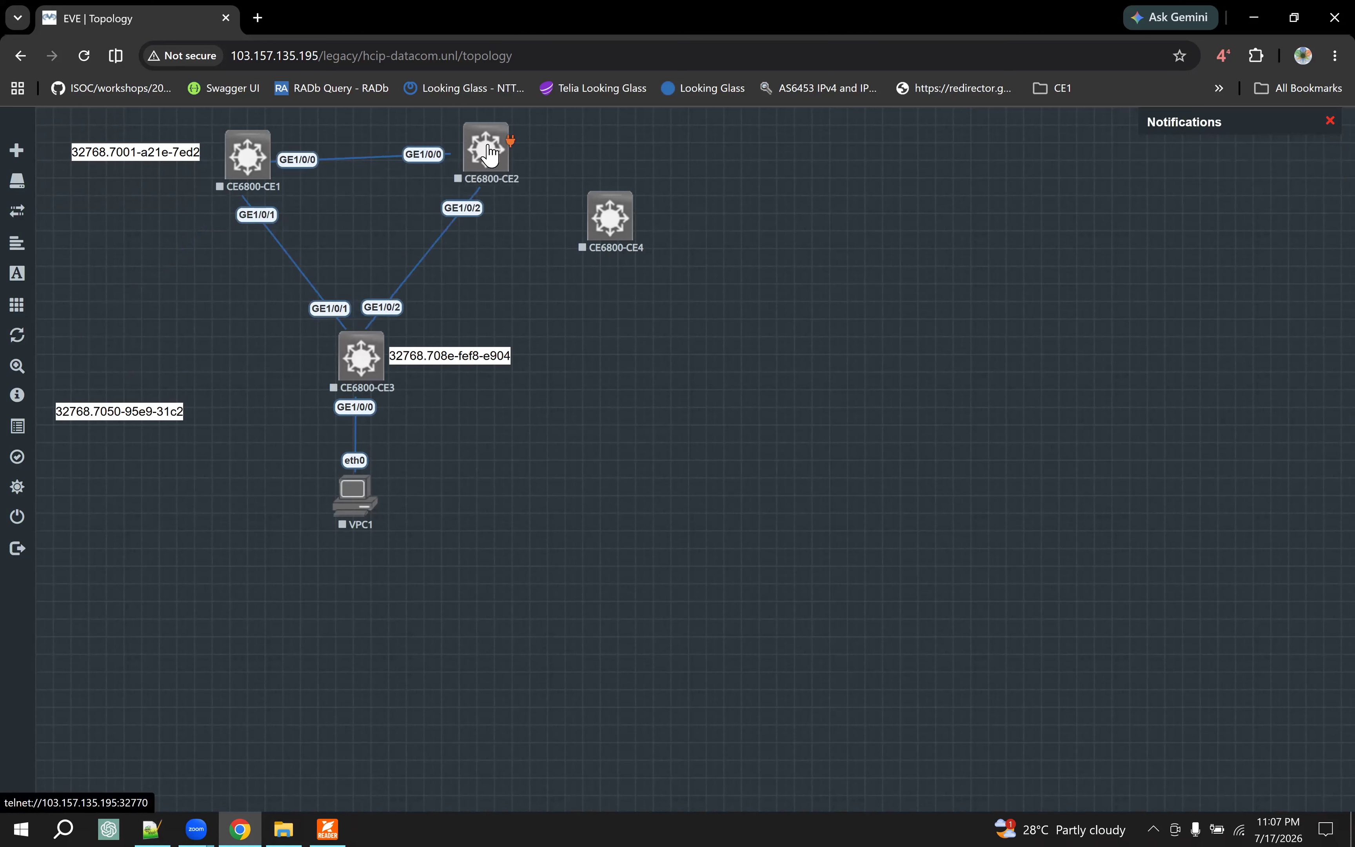
left_click_drag(87, 412, 569, 147)
- Arrange CE6800-CE3 with its bridge ID label below CE6800-CE1, VPC1 beneath CE6800-CE3, and CE6800-CE4 below CE6800-CE2
left_click_drag(360, 356, 268, 359)
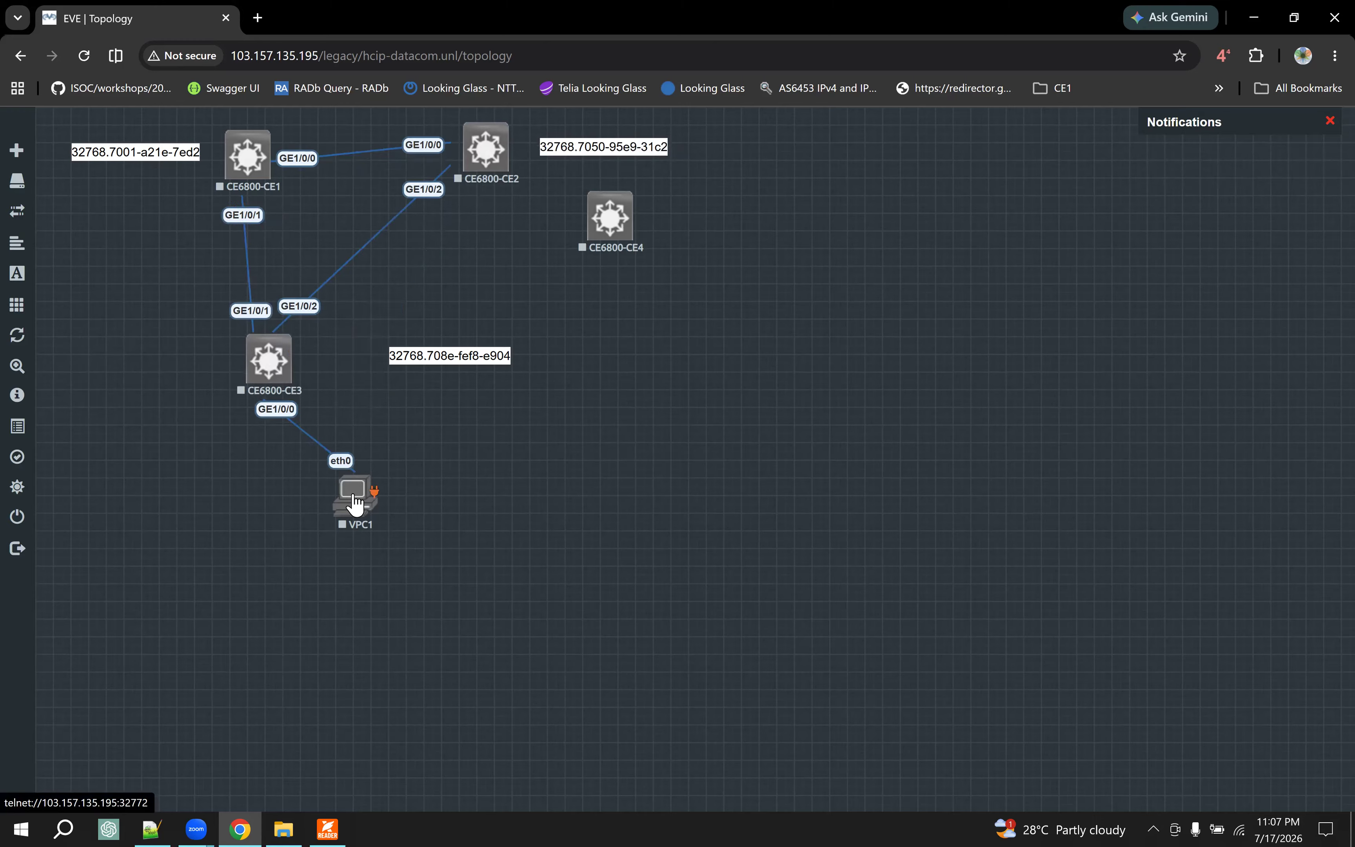
left_click_drag(354, 496, 250, 507)
left_click_drag(461, 355, 189, 364)
left_click_drag(612, 221, 482, 372)
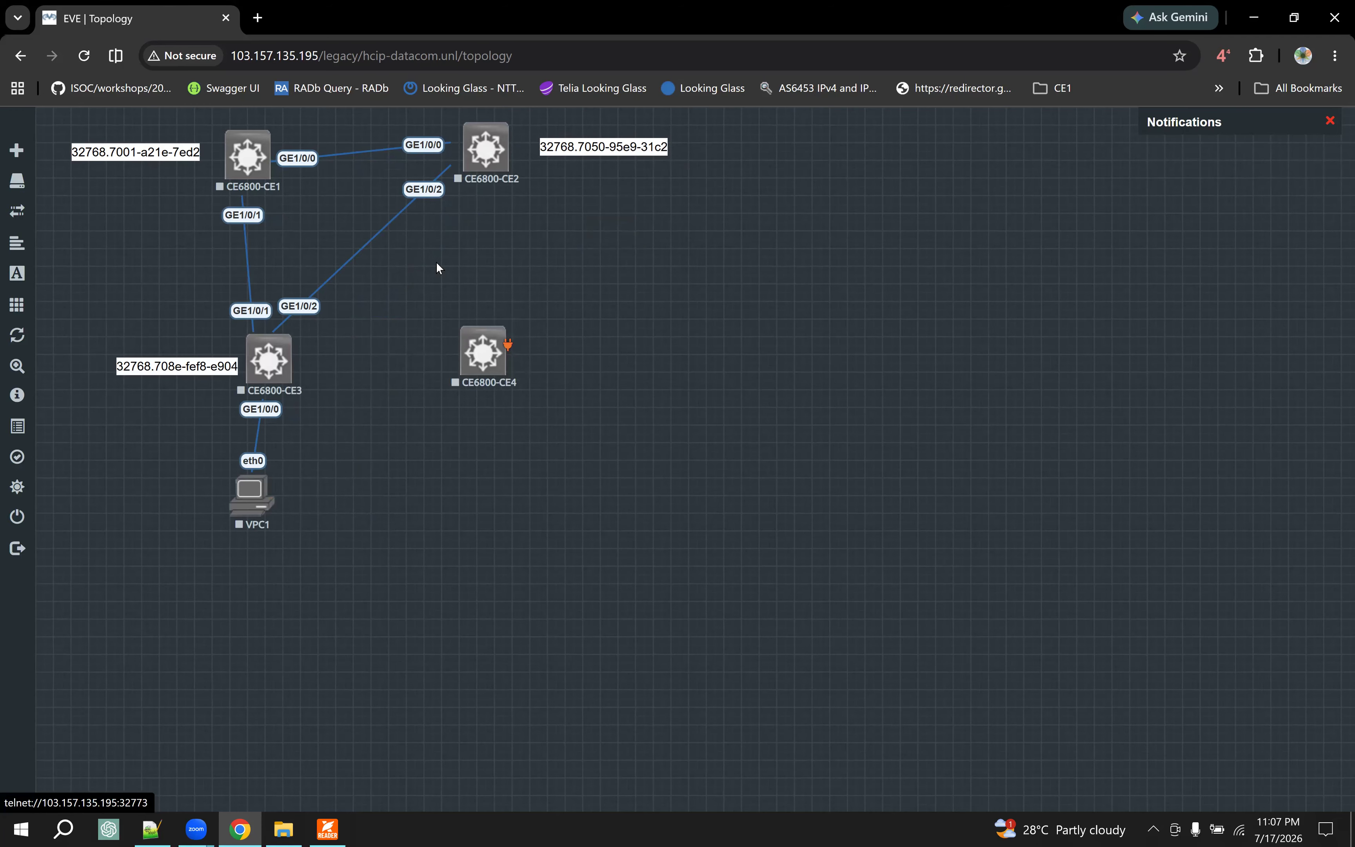
- Replace the CE2–CE3 link with links from CE2 GE1/0/1 to CE4 GE1/0/0 and from CE3 GE1/0/2 to CE4 GE1/0/1
right_click(431, 190)
left_click(549, 227)
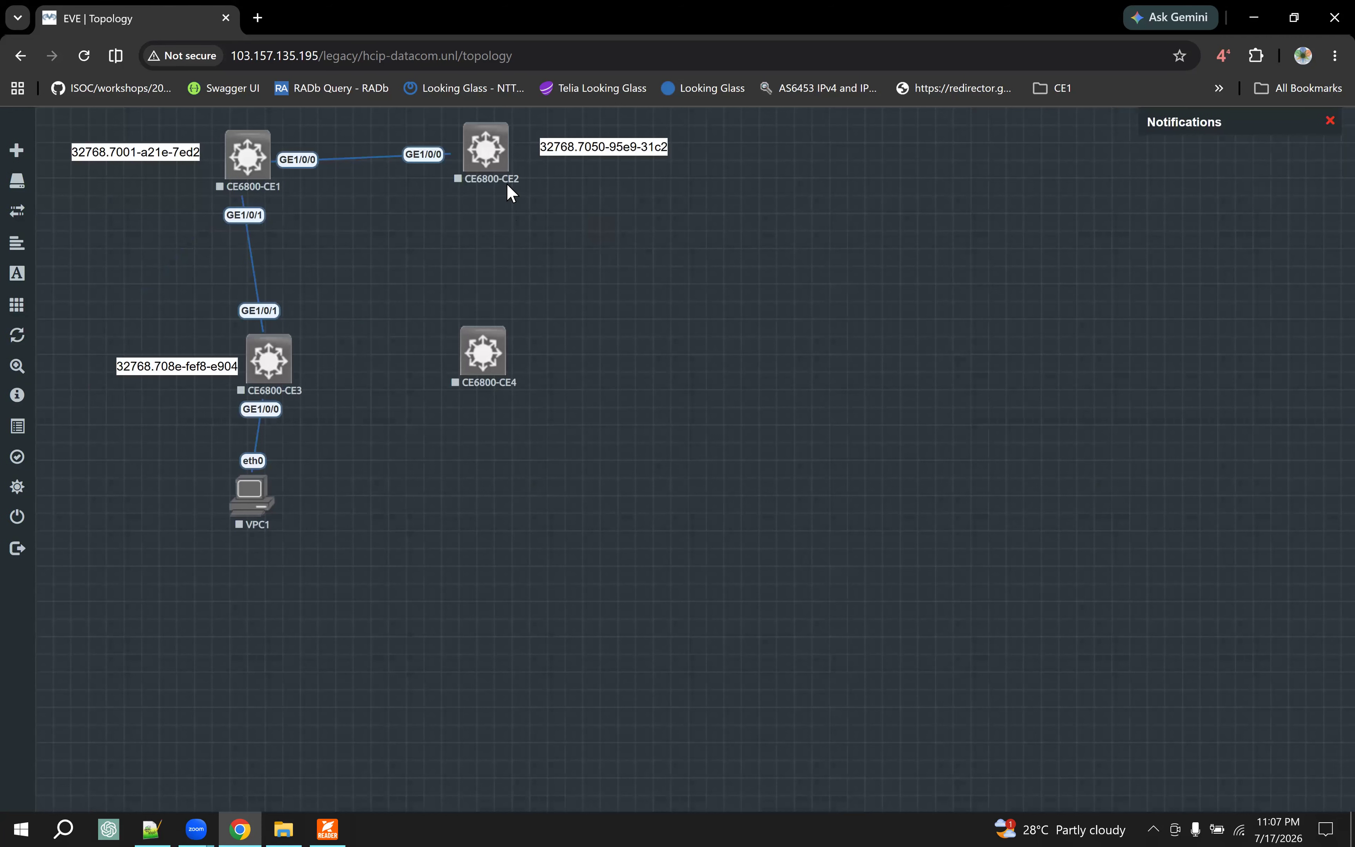
left_click_drag(510, 138, 494, 355)
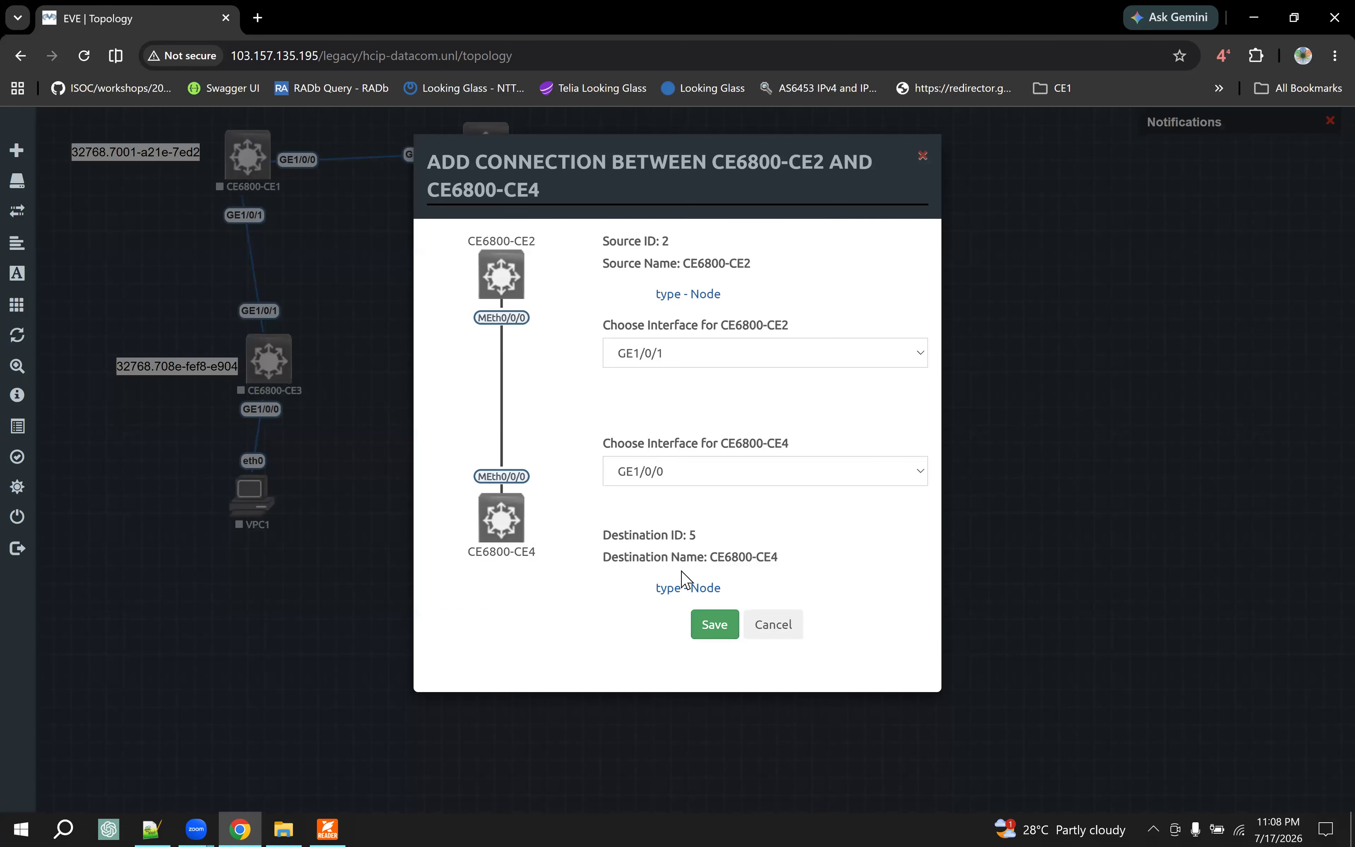
left_click(714, 623)
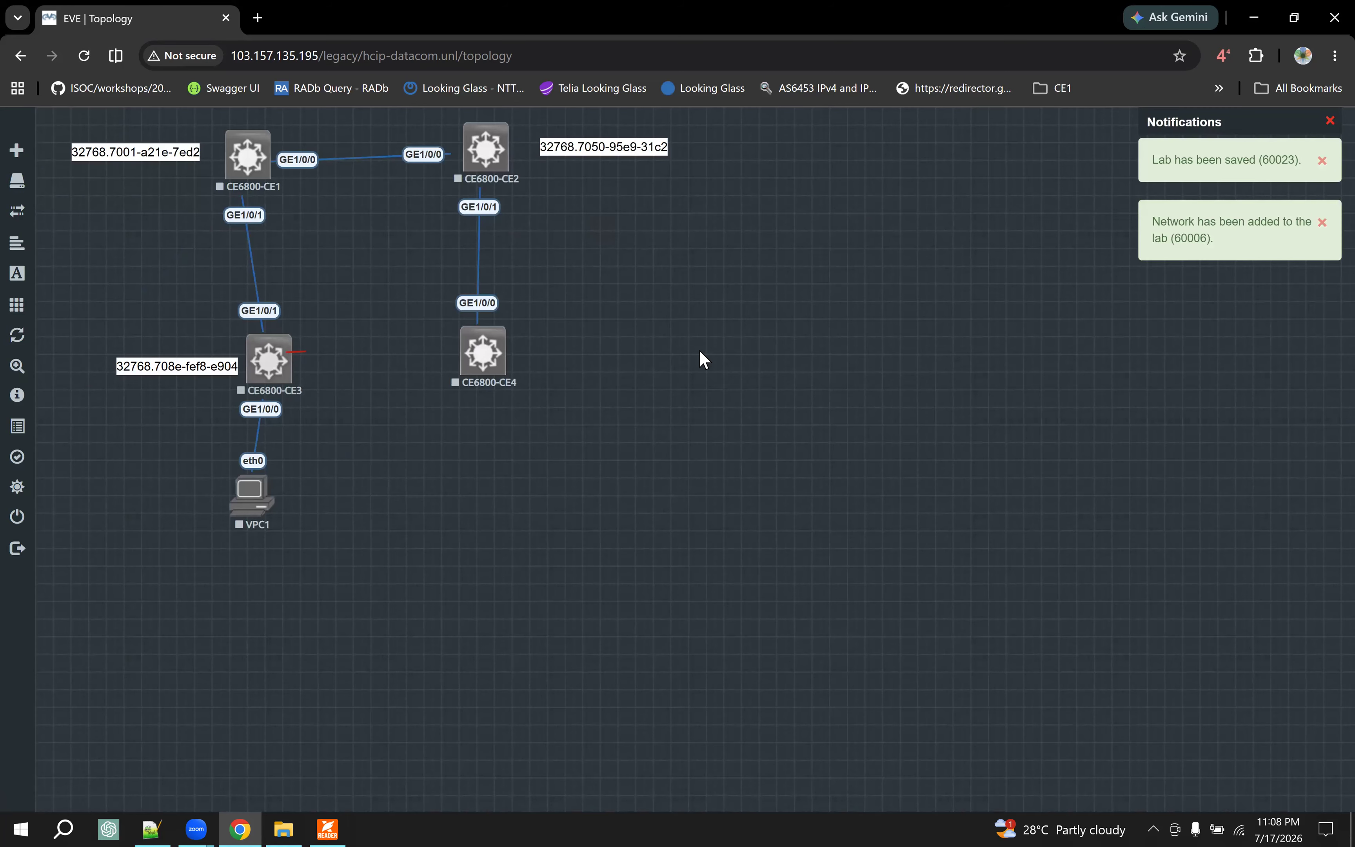
left_click_drag(294, 352, 485, 354)
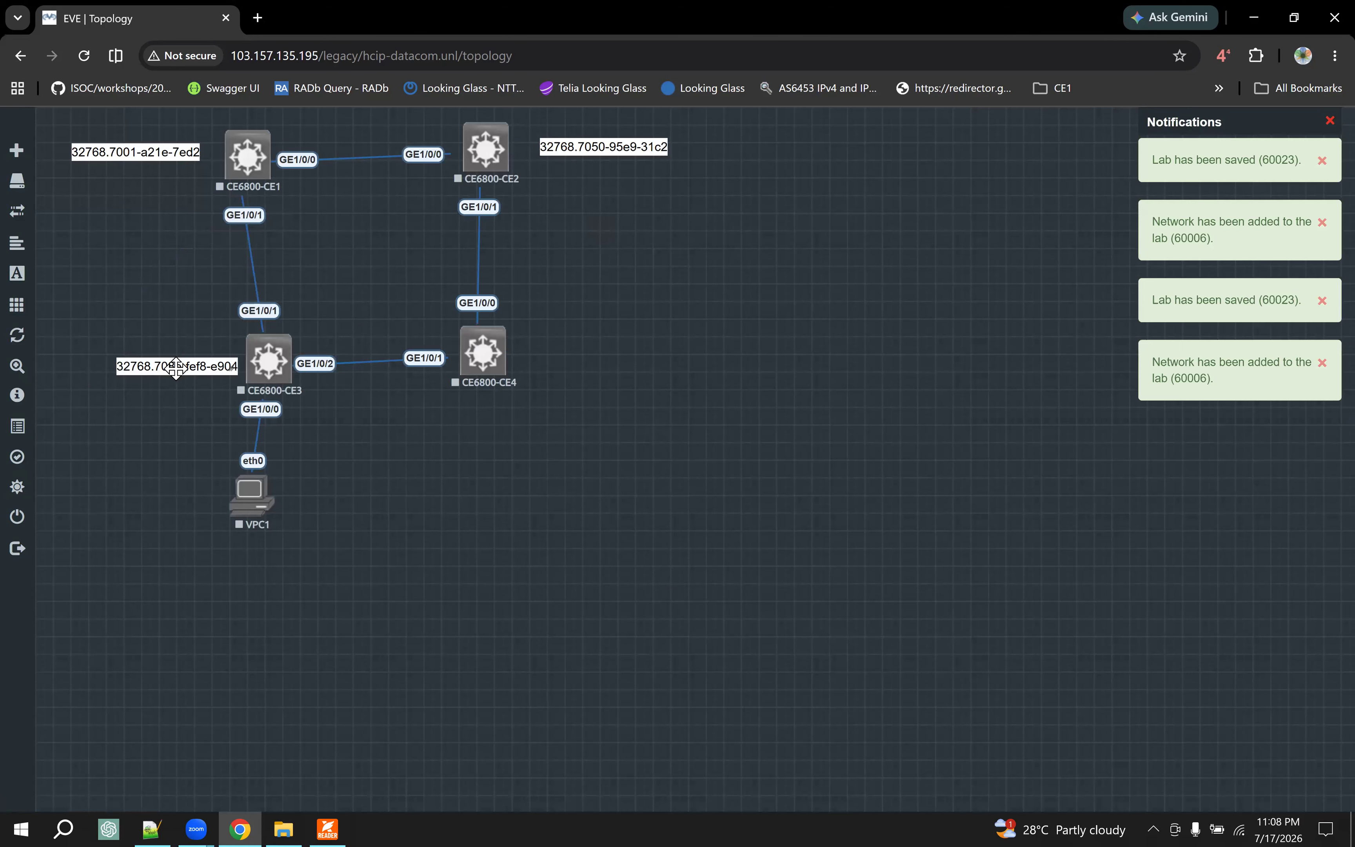
- Align CE2, CE3, CE4 and VPC1 into a square layout with straight links, and tidy the CE2 and CE3 bridge ID labels
left_click_drag(176, 368, 145, 365)
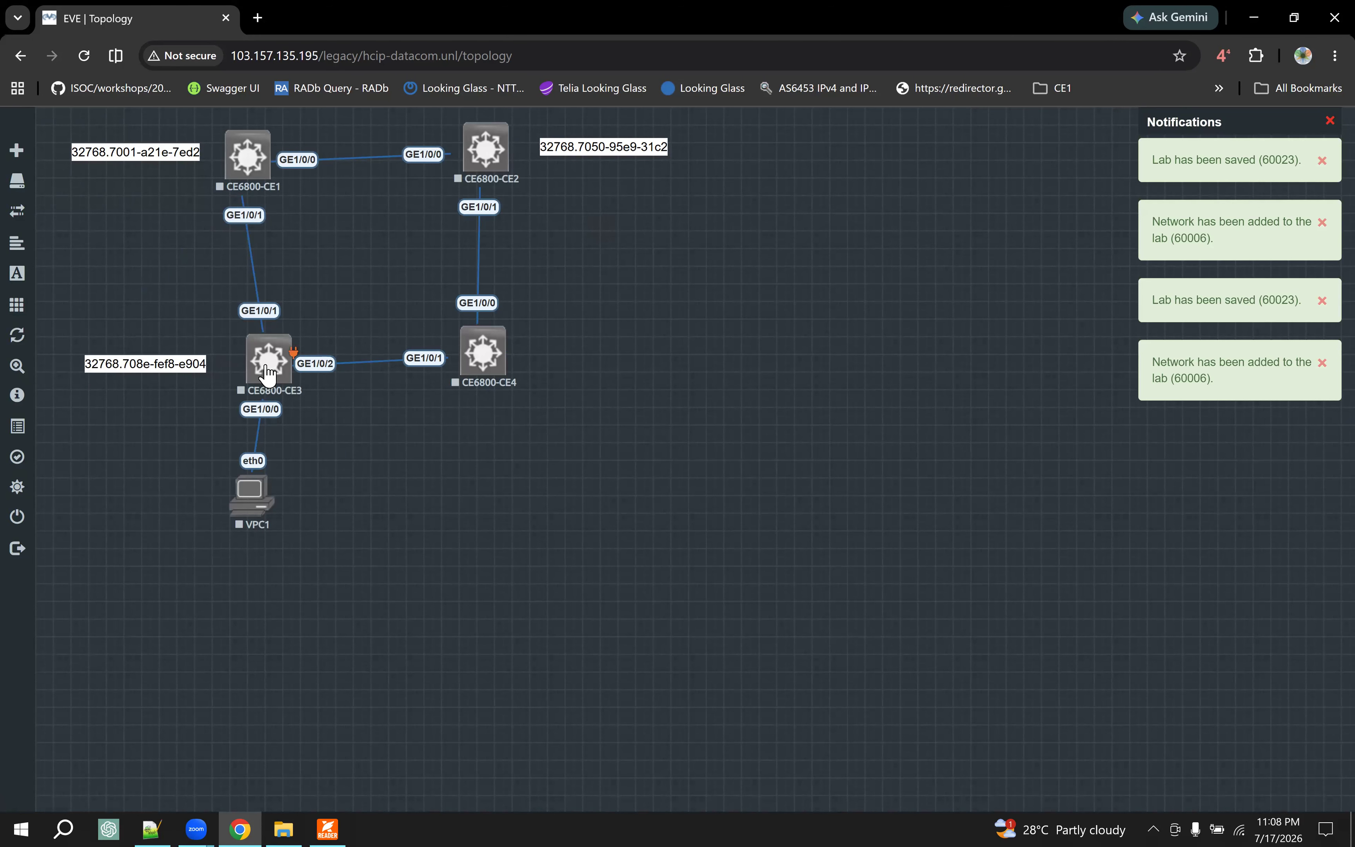
left_click_drag(268, 374, 248, 377)
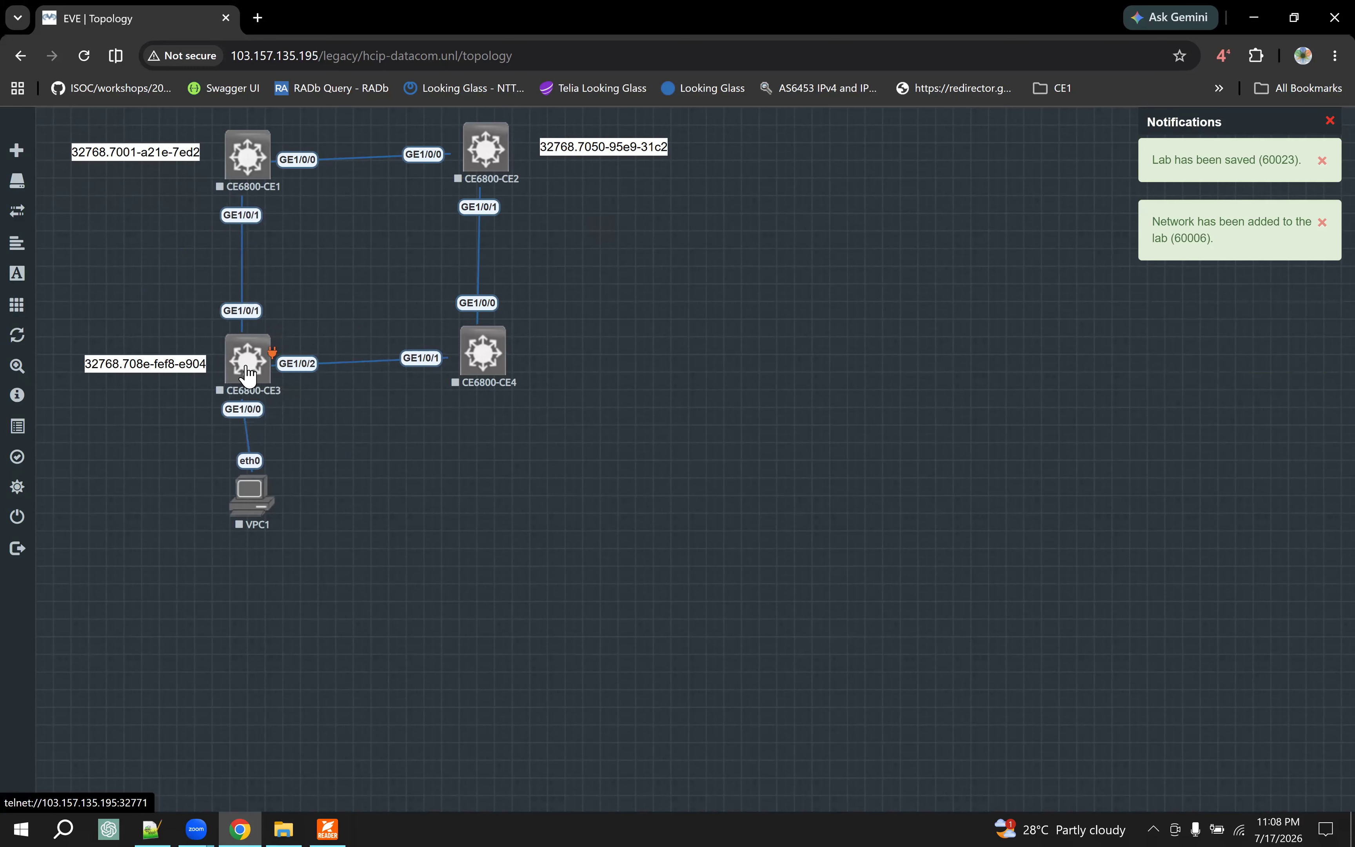
left_click_drag(485, 365, 486, 370)
left_click_drag(488, 160, 487, 168)
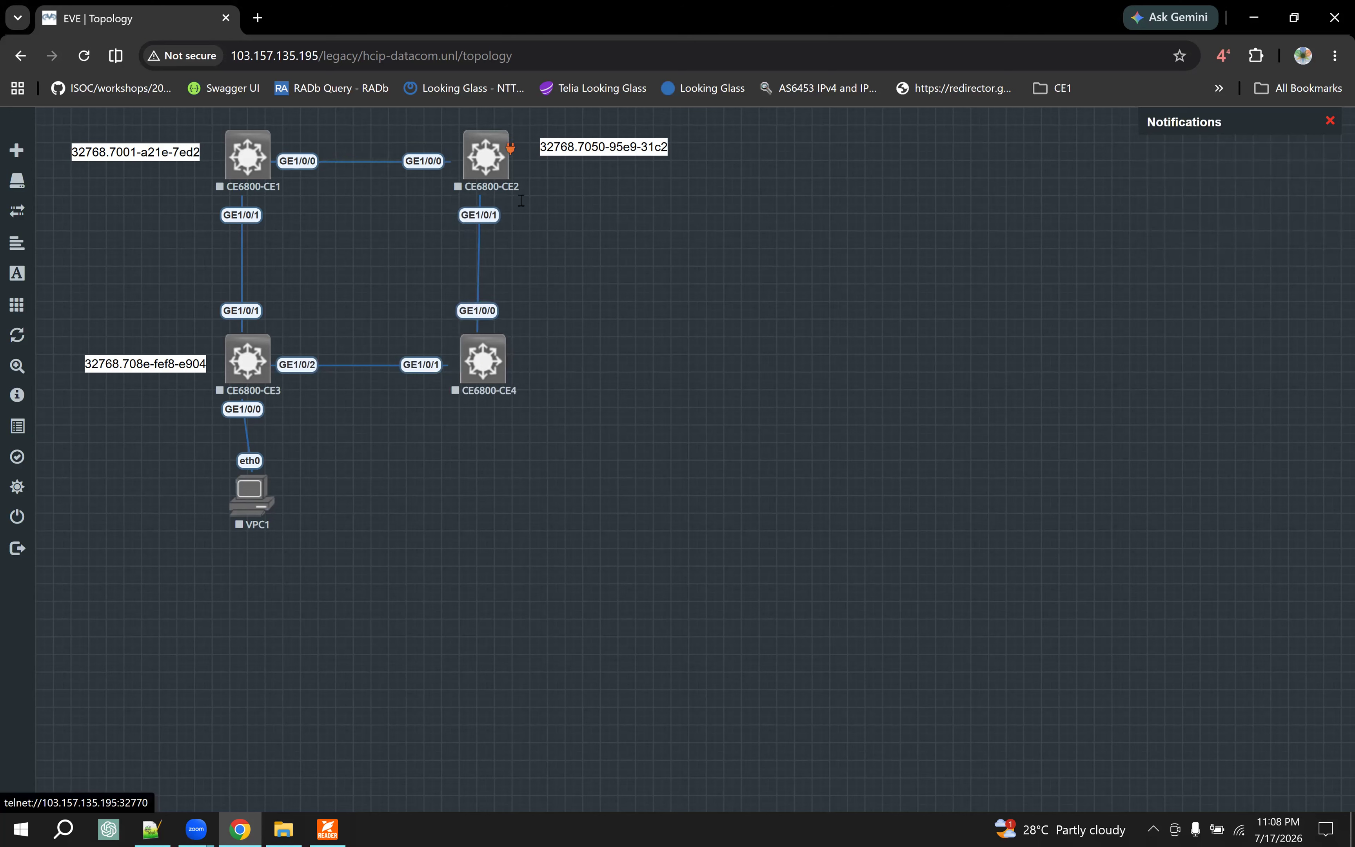
left_click_drag(624, 148, 607, 161)
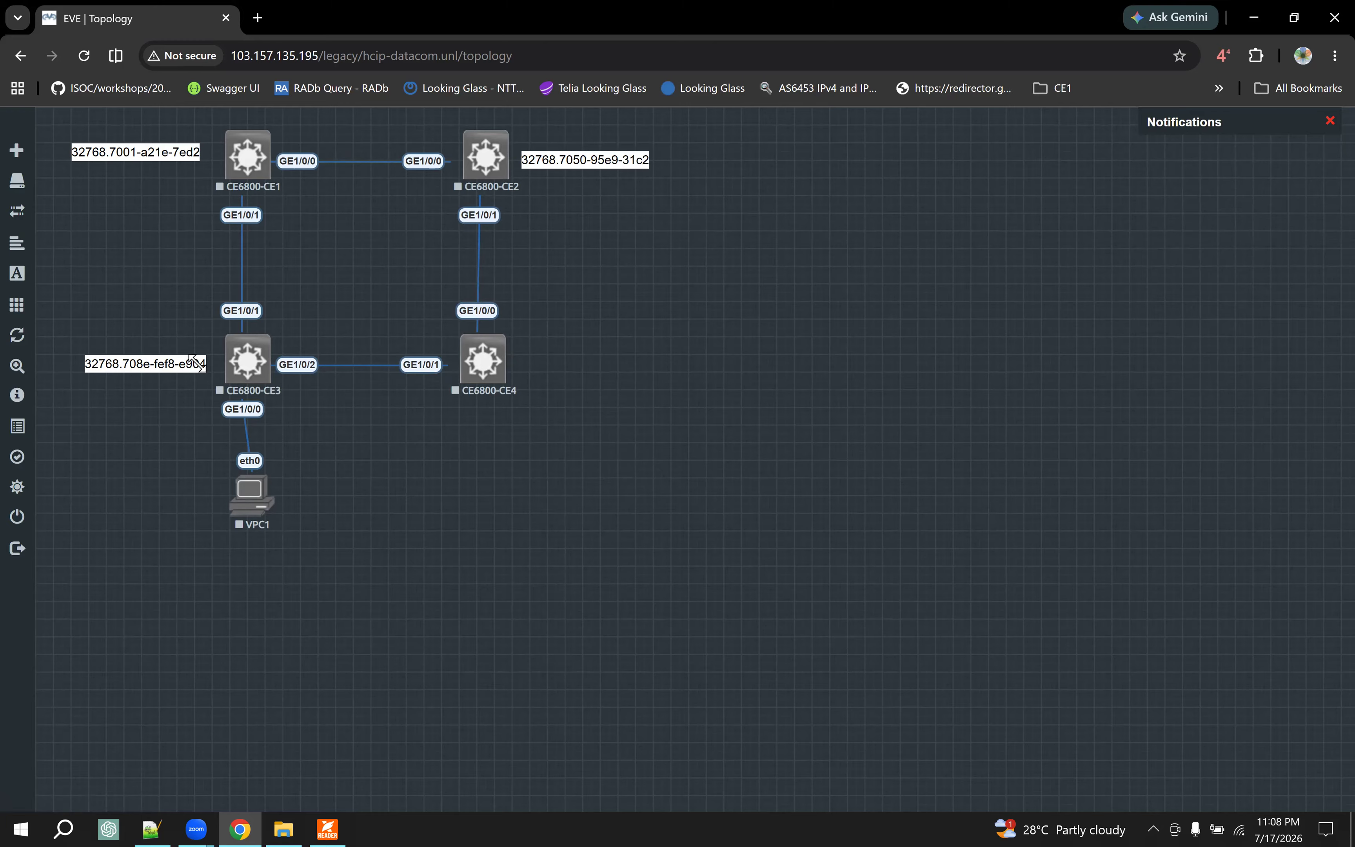
left_click_drag(249, 507, 239, 506)
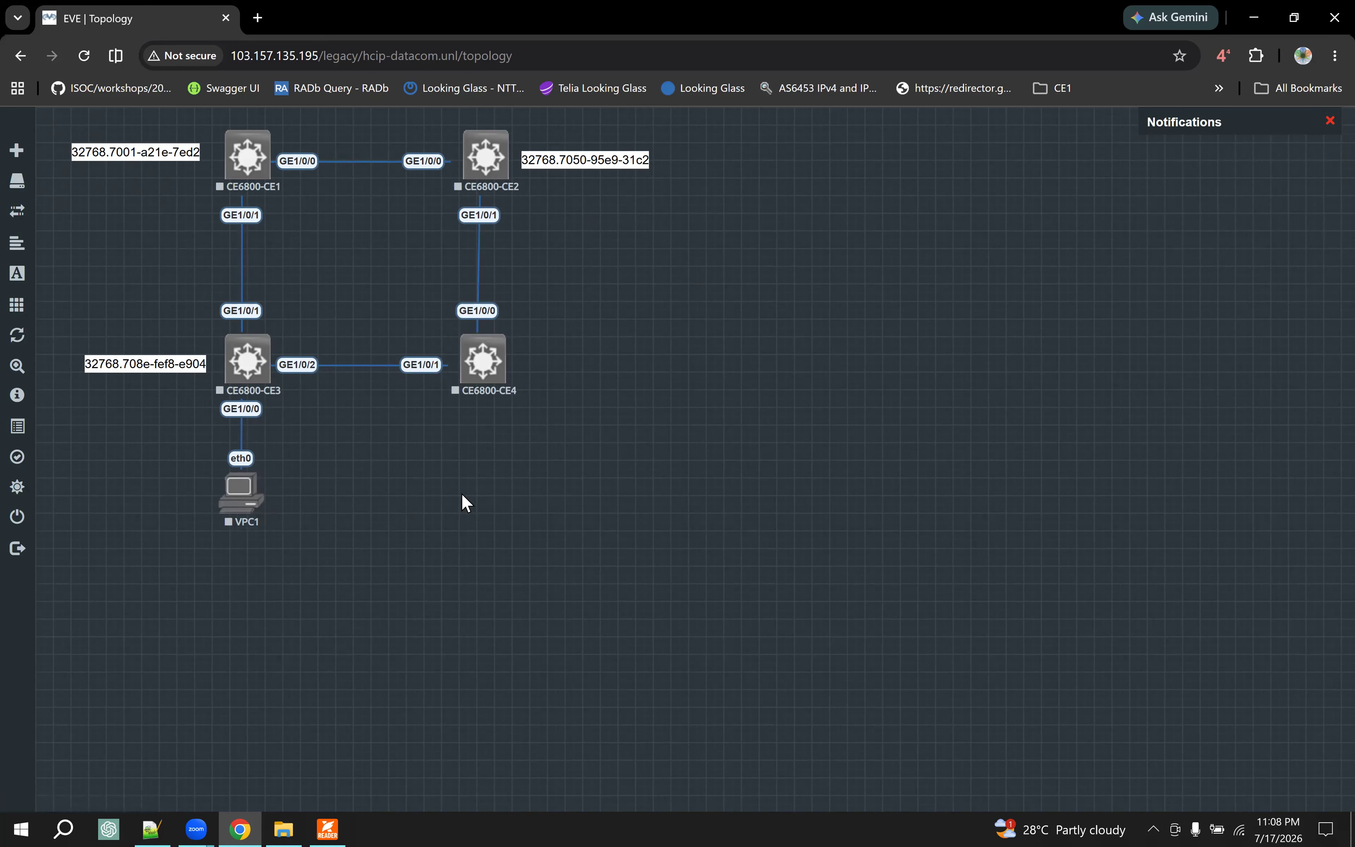
- Add one Virtual PC (VPCS) node with its default settings in the free area to the right of VPC1
right_click(427, 506)
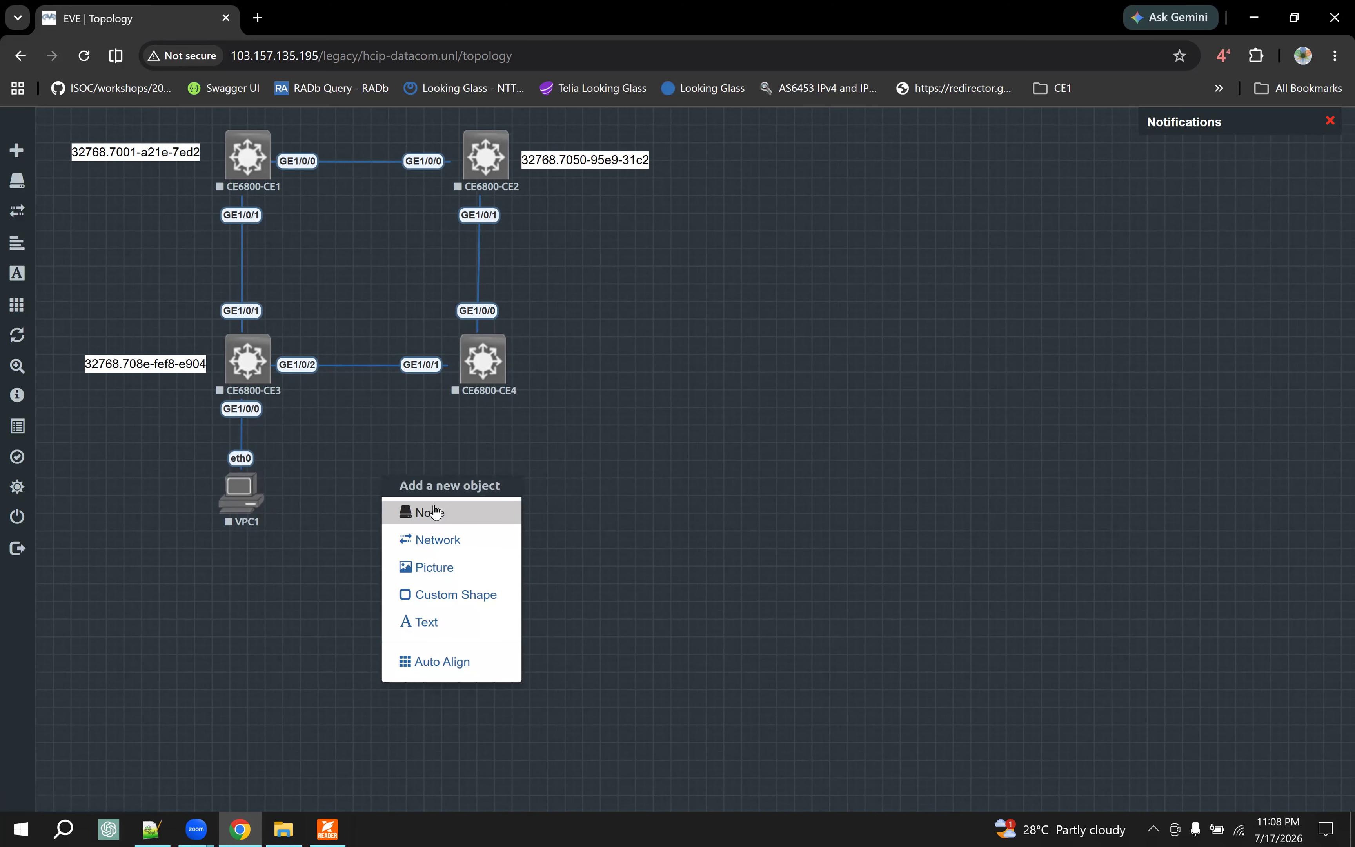
left_click(431, 512)
type("vm")
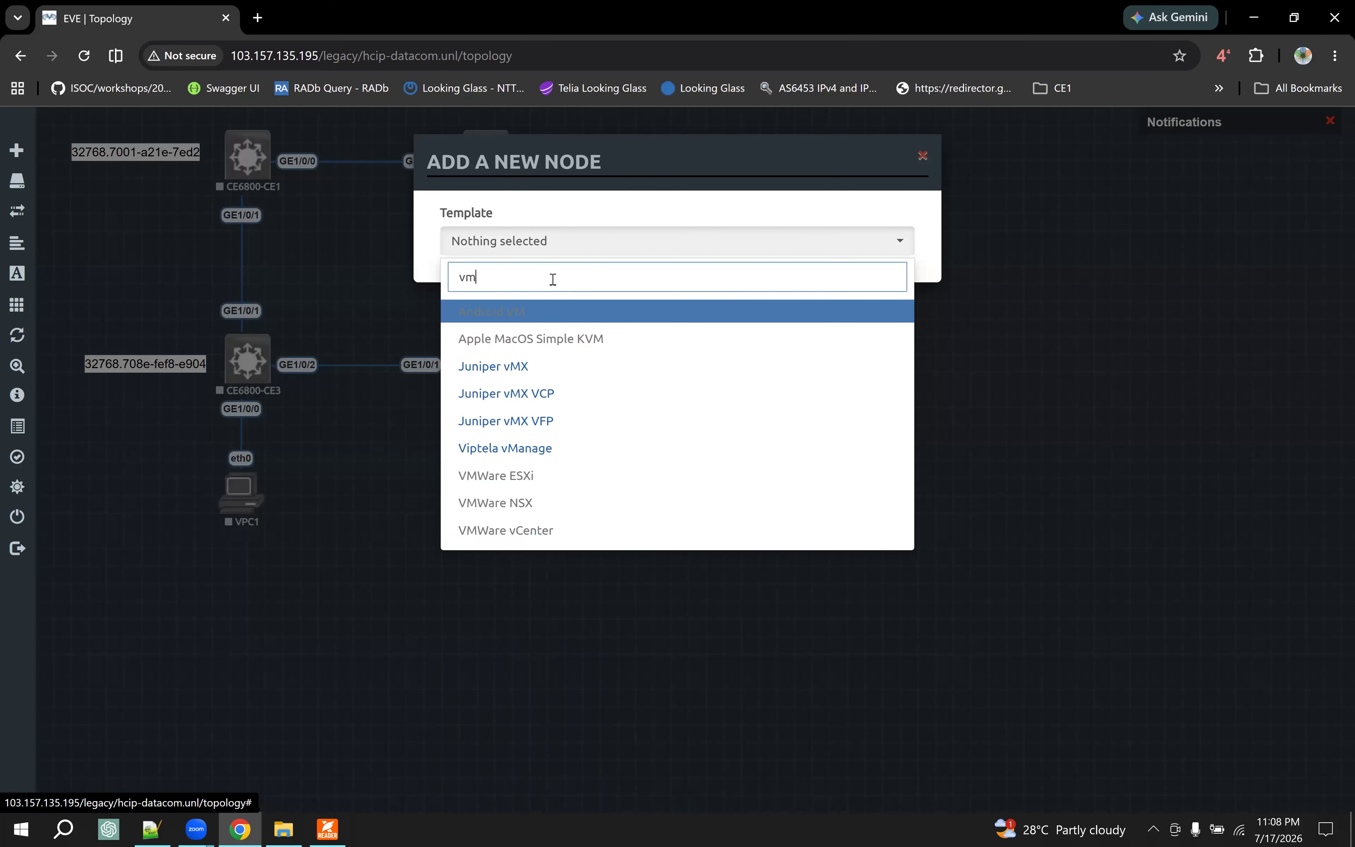
key("BackSpace")
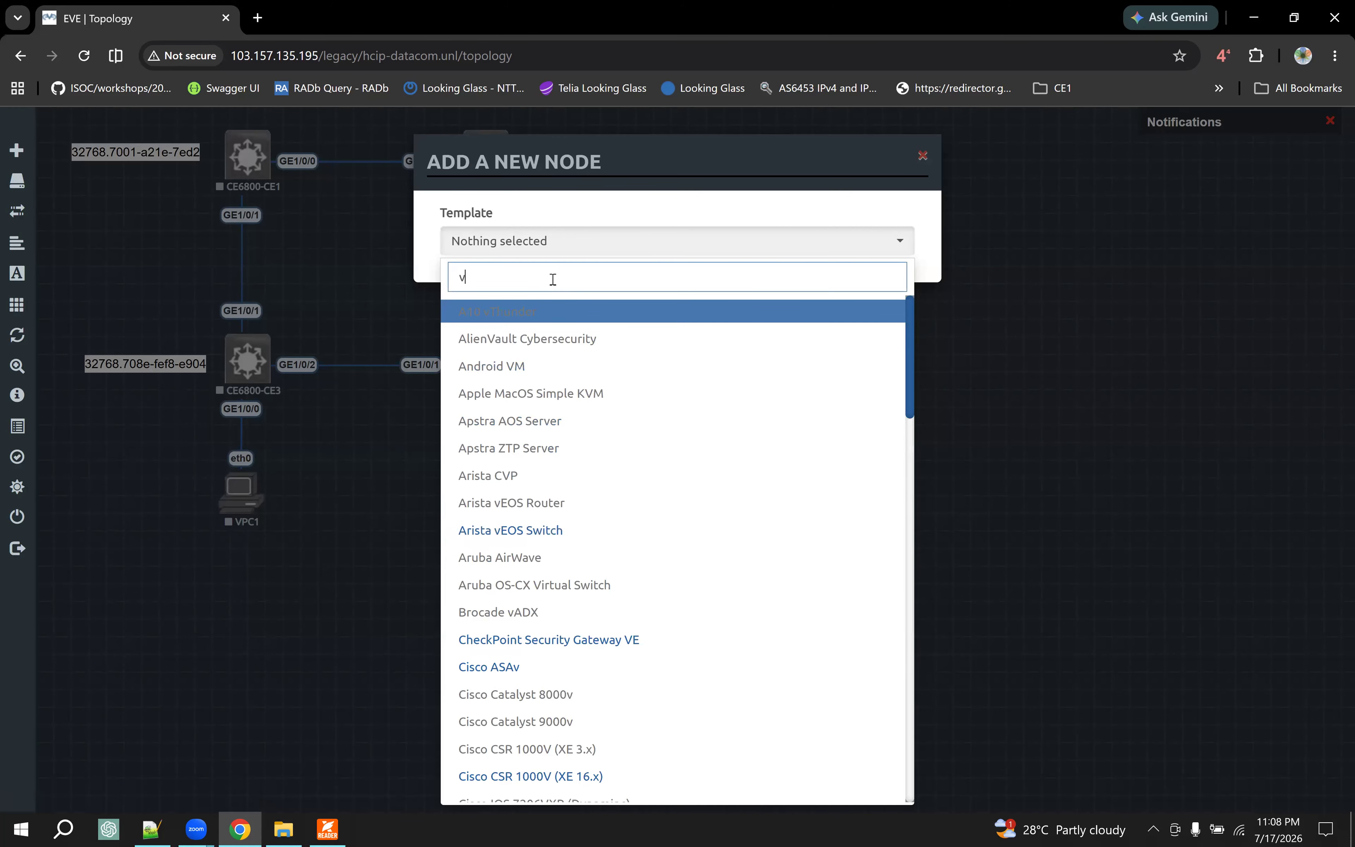
type("pc")
key("Return")
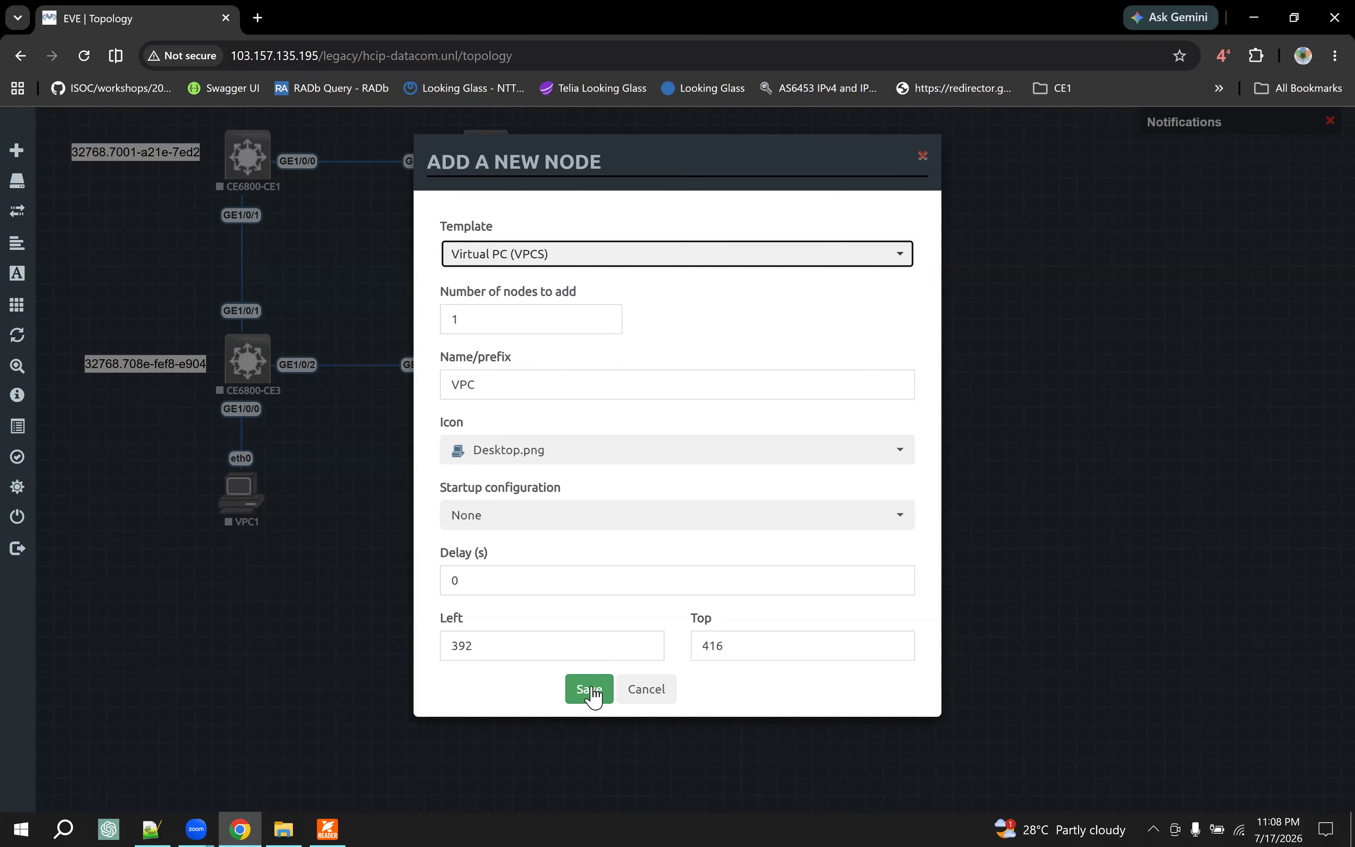
key("Return")
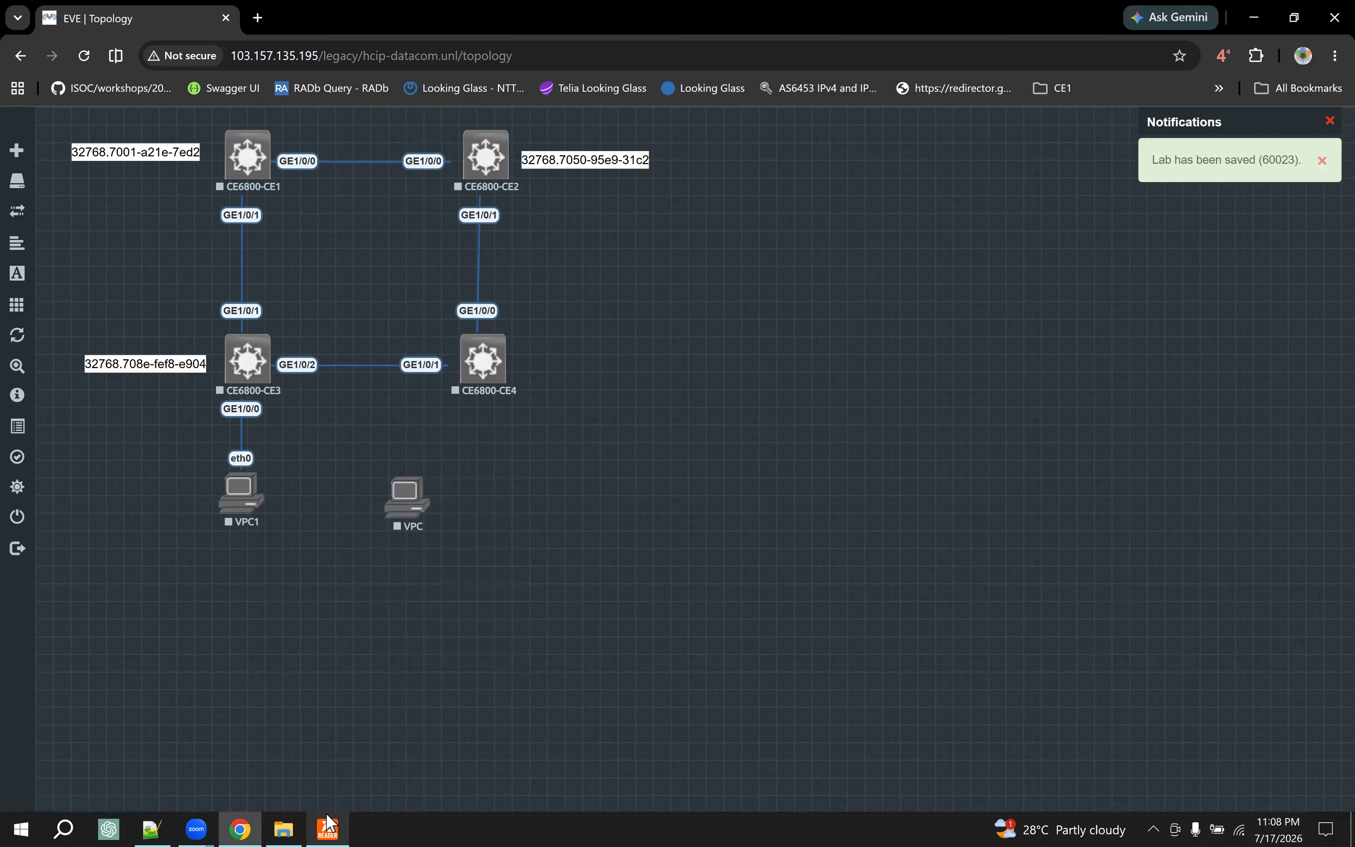
- Check the PC placement in the PDF case diagram, then position the new VPC below CE6800-CE4 in EVE and level VPC1 with it
left_click(328, 829)
left_click(240, 829)
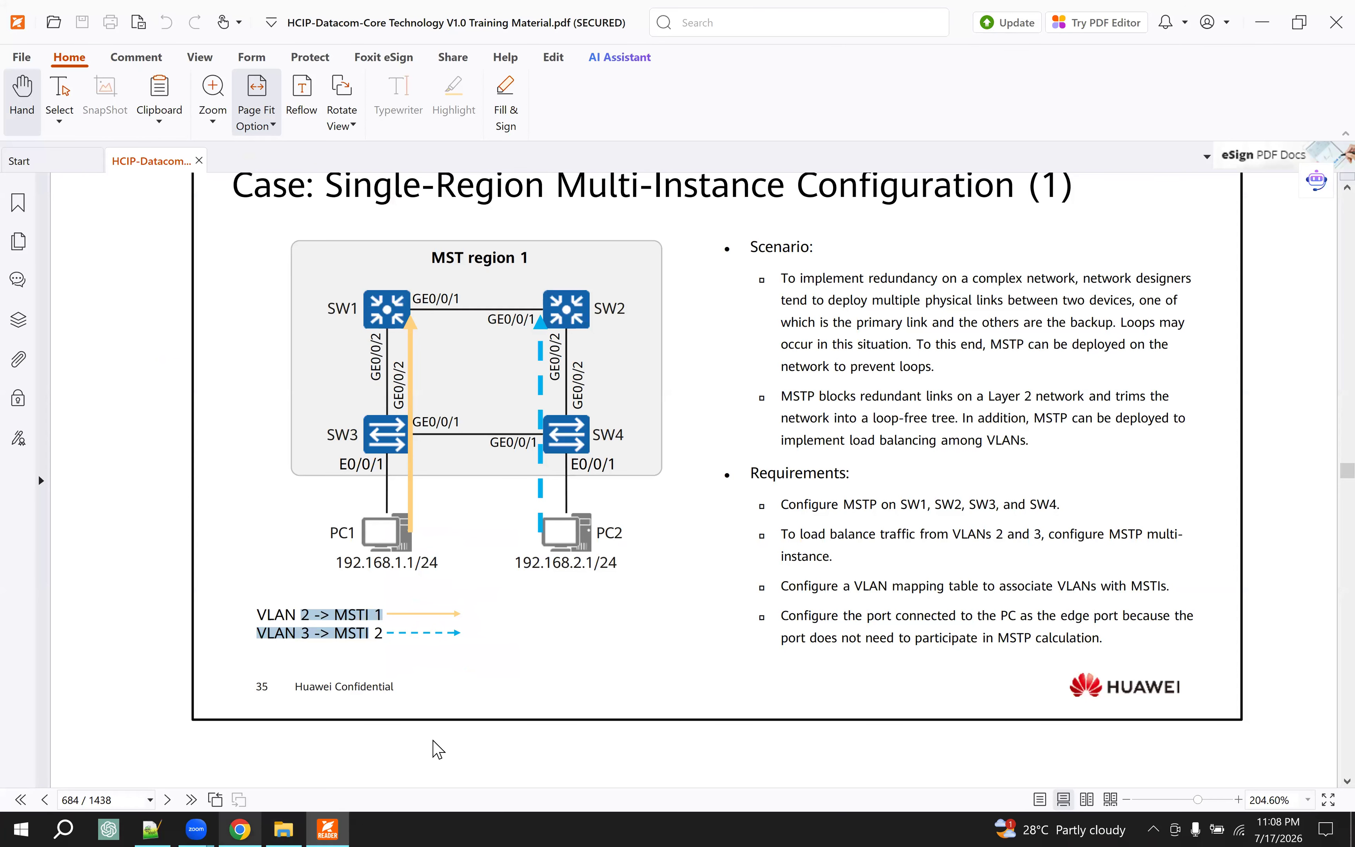
left_click_drag(413, 513, 488, 516)
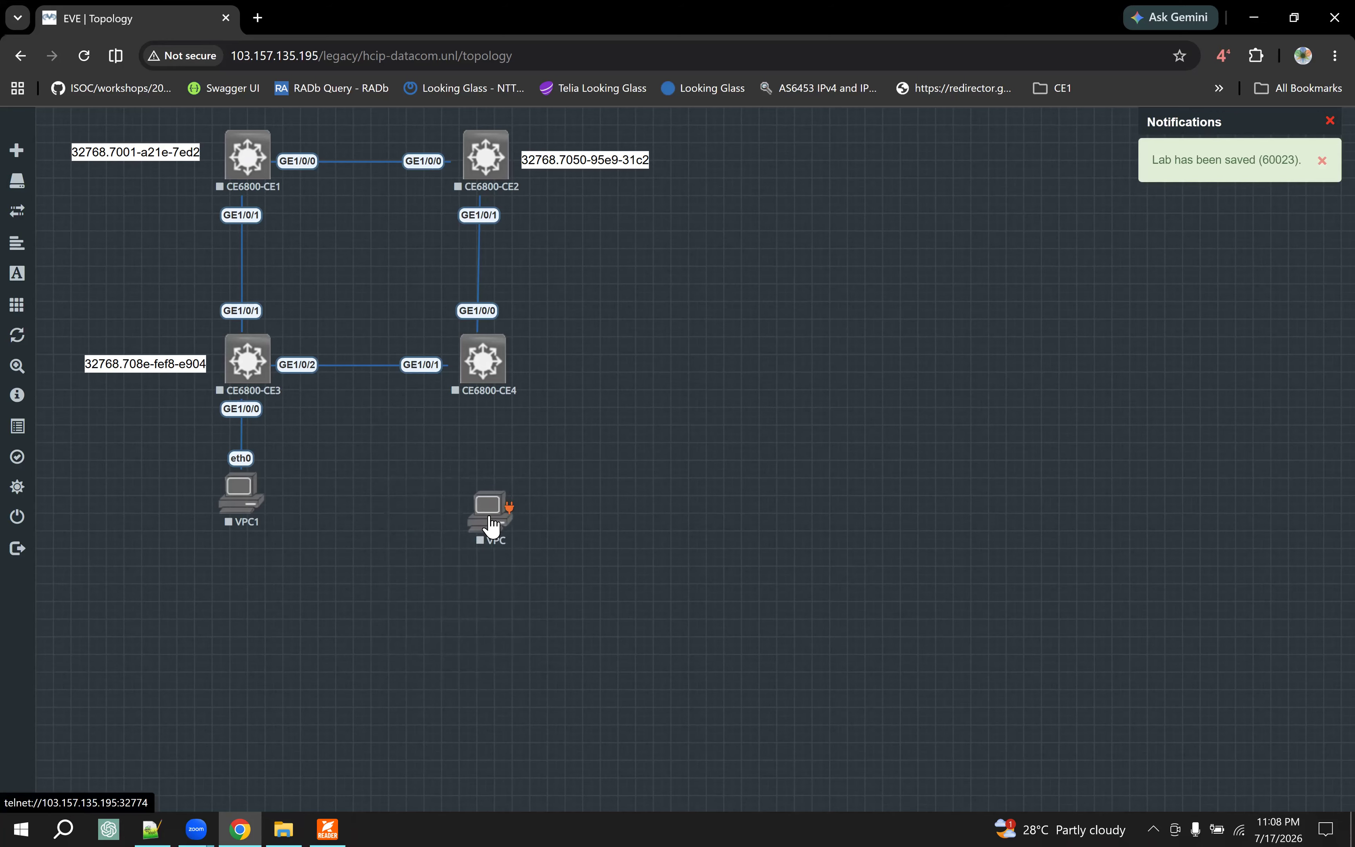
left_click_drag(245, 515, 246, 518)
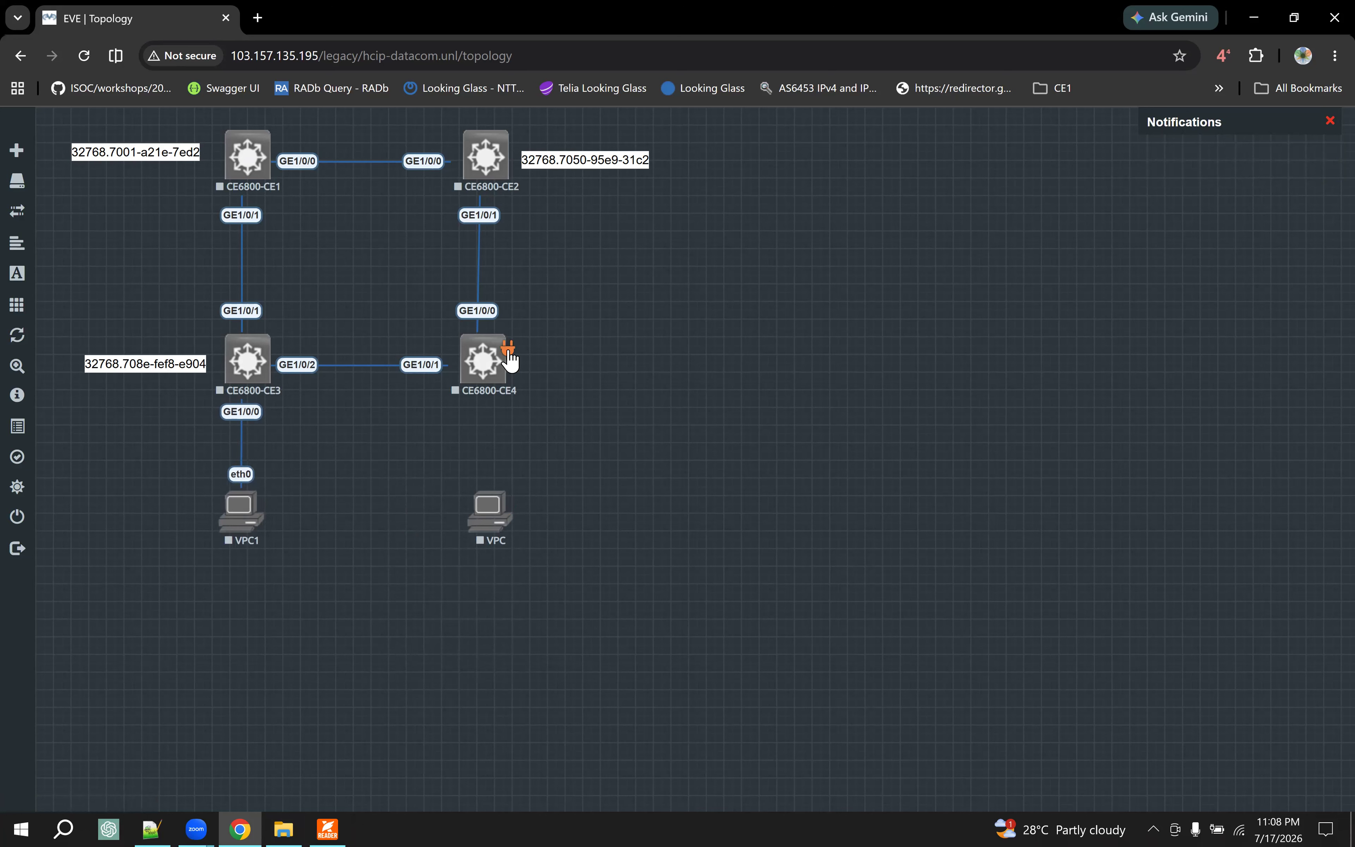
- Connect CE6800-CE4 GE1/0/2 to eth0 of the new VPC and rename that node VPC2
left_click_drag(502, 496, 501, 498)
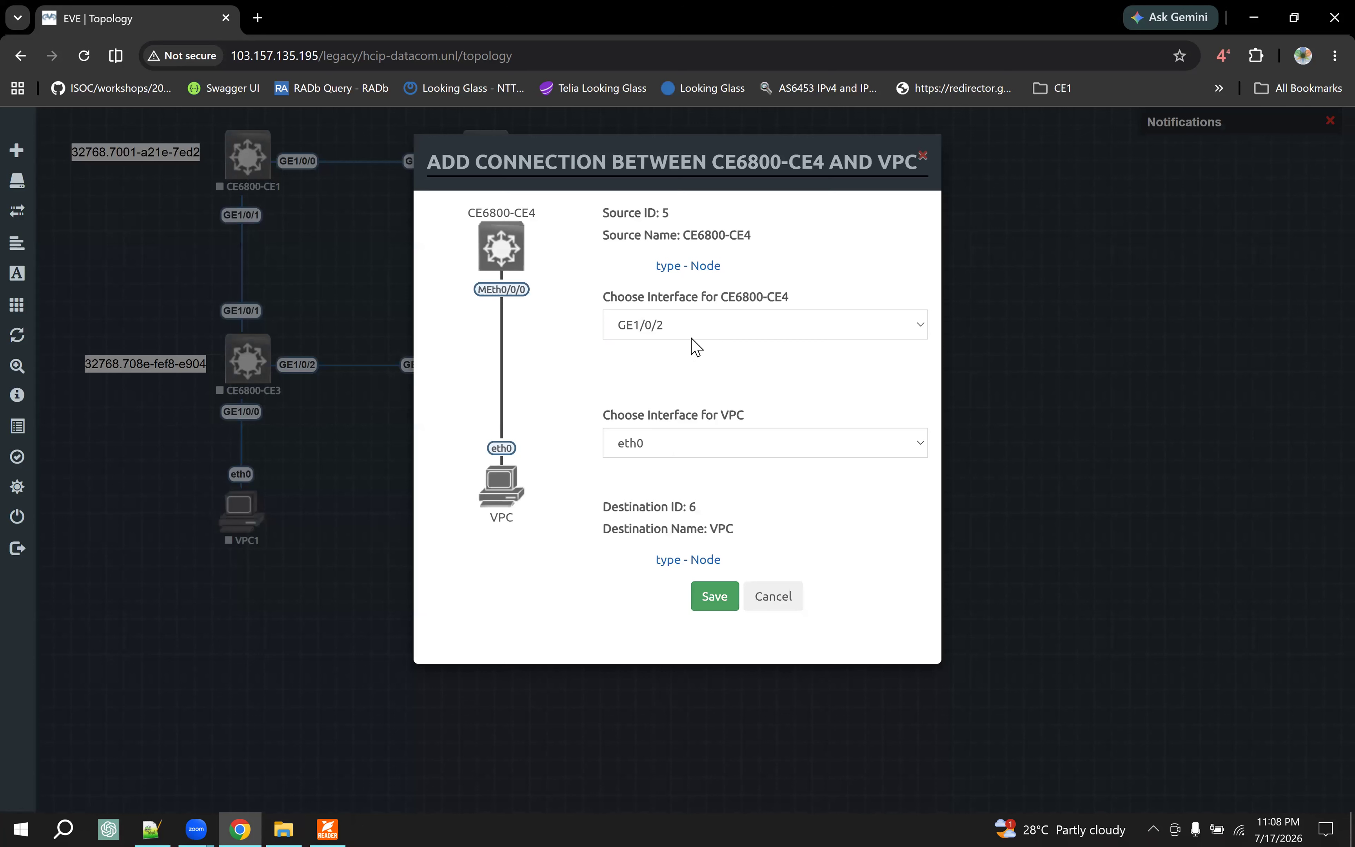
left_click(714, 595)
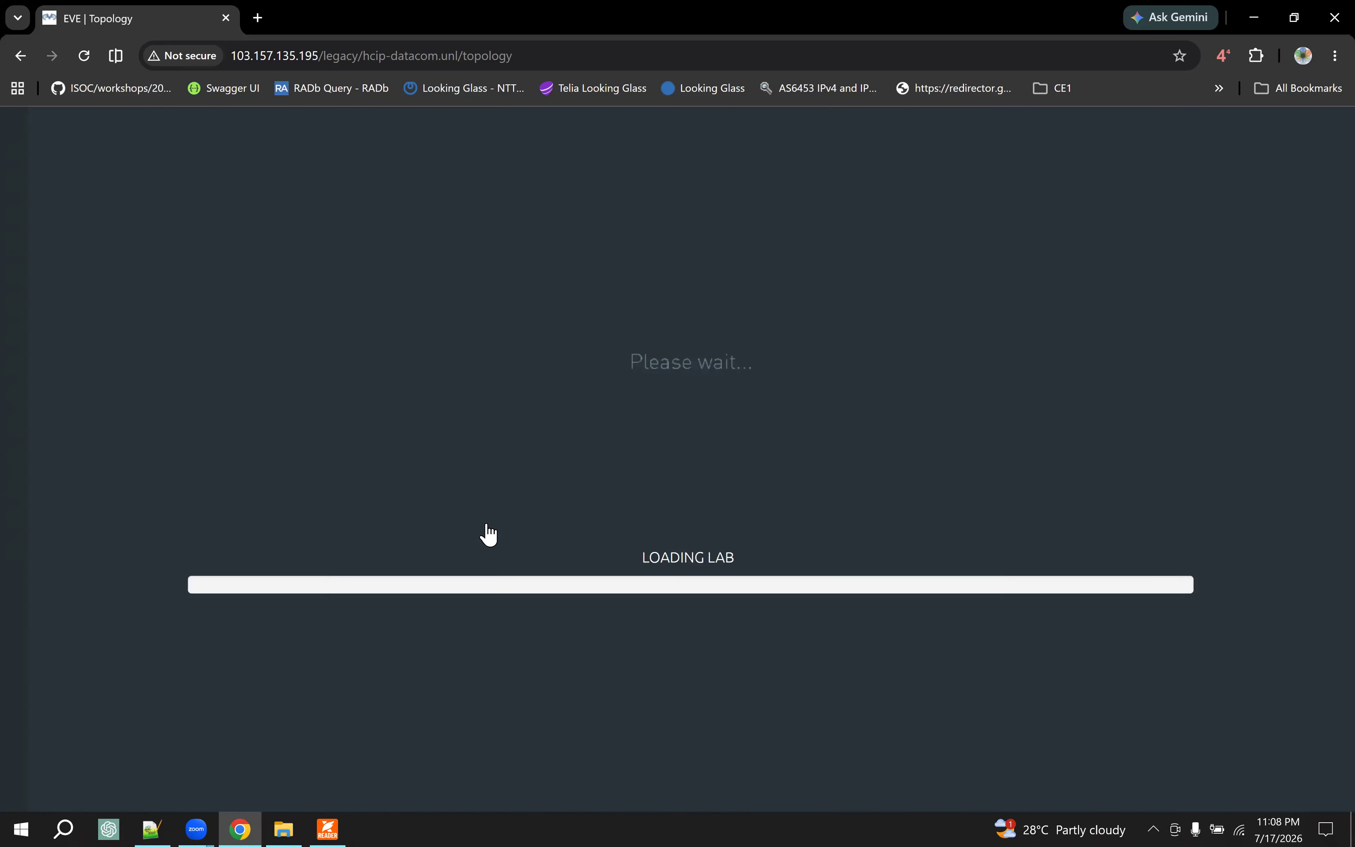
right_click(525, 552)
left_click(562, 717)
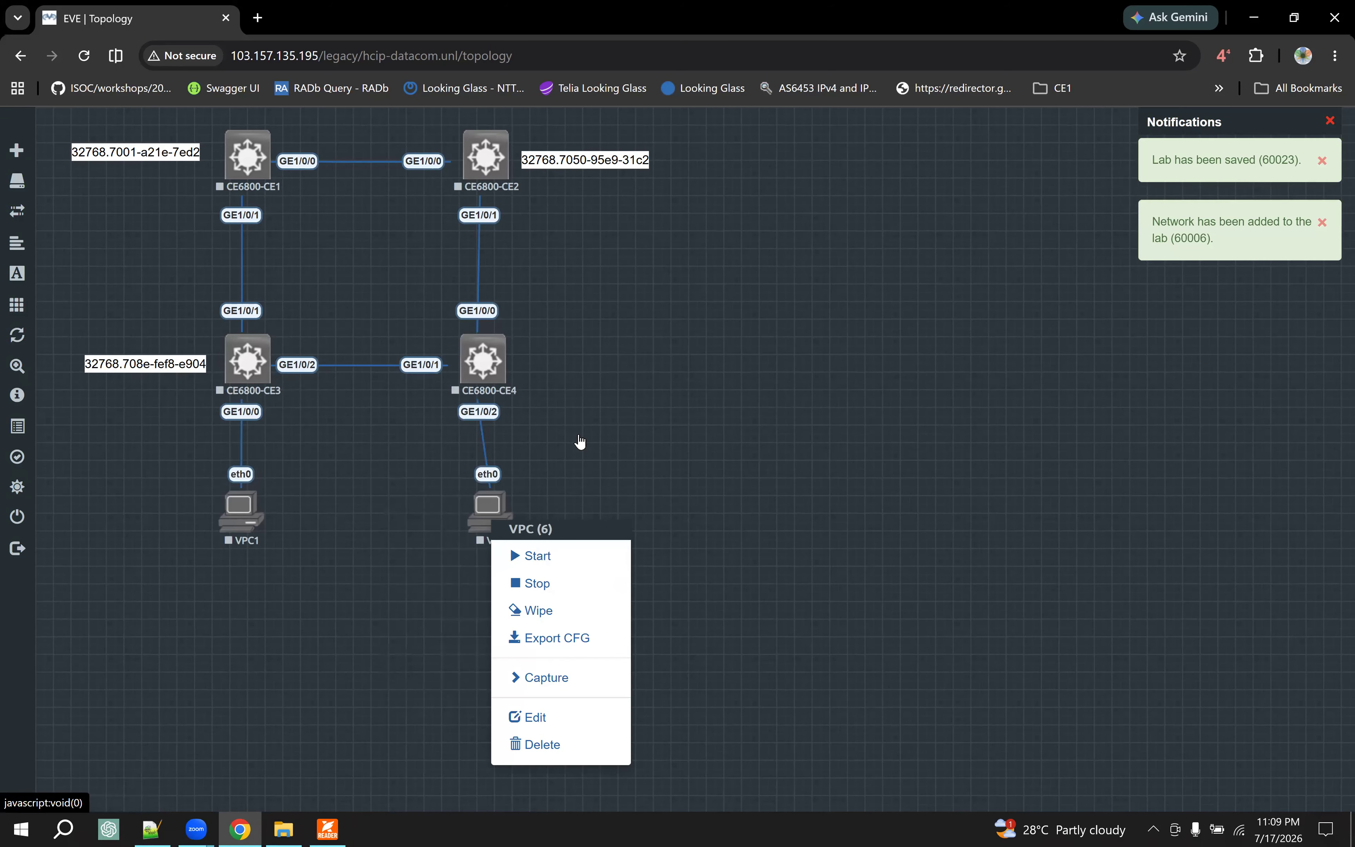
left_click(502, 383)
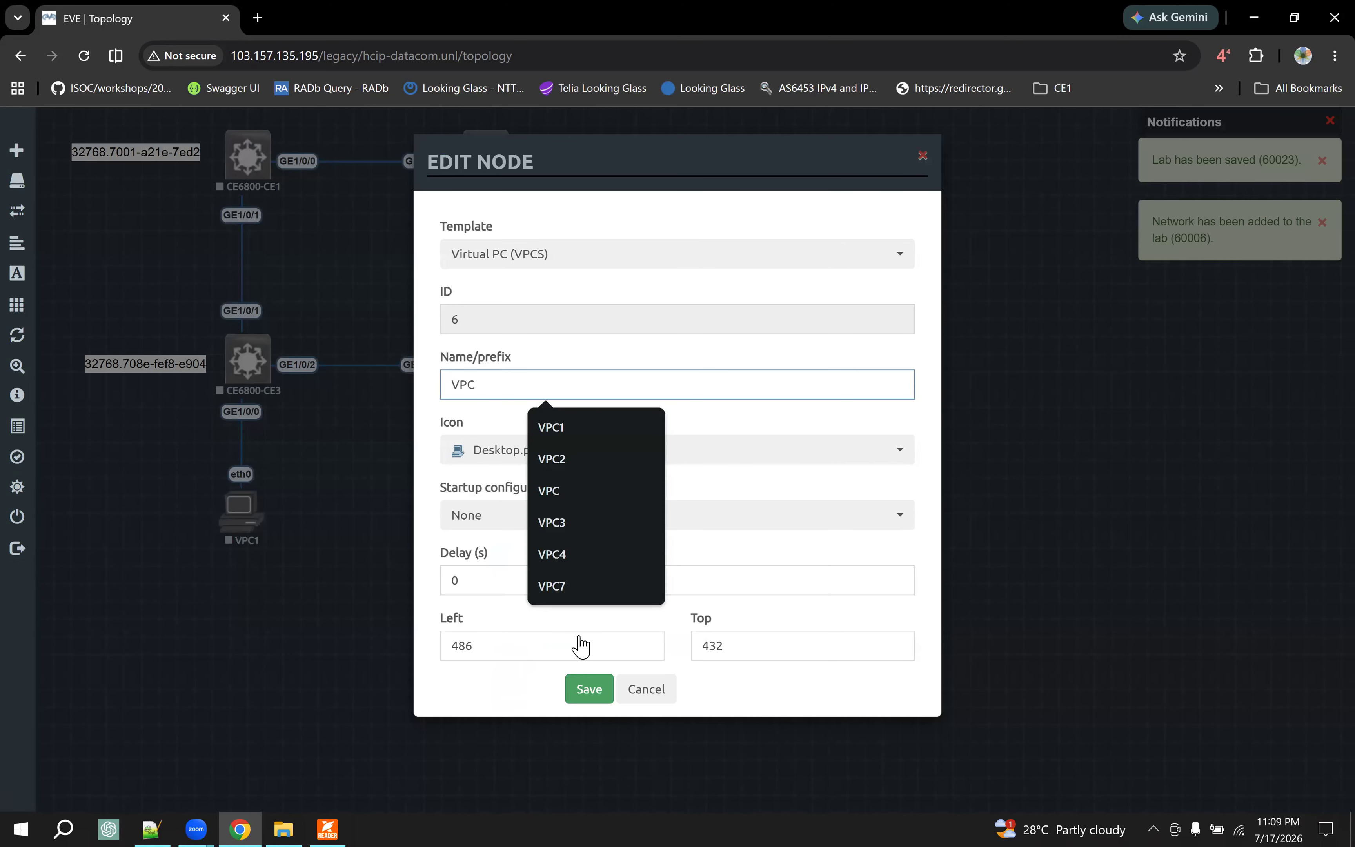
type("2")
left_click(579, 695)
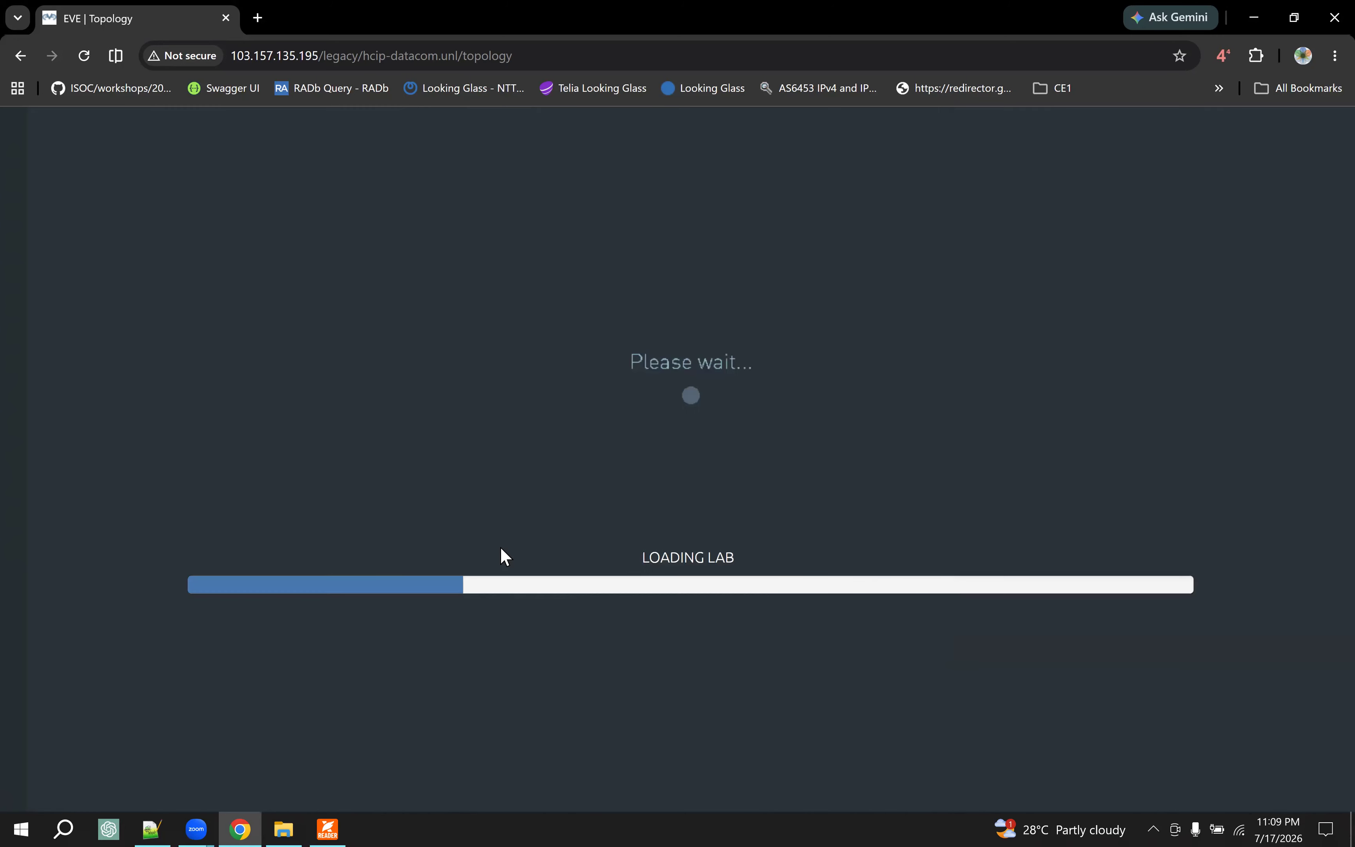
- Nudge VPC2 and CE6800-CE4 so the right-hand column lines up vertically under CE6800-CE2
left_click_drag(485, 527, 481, 526)
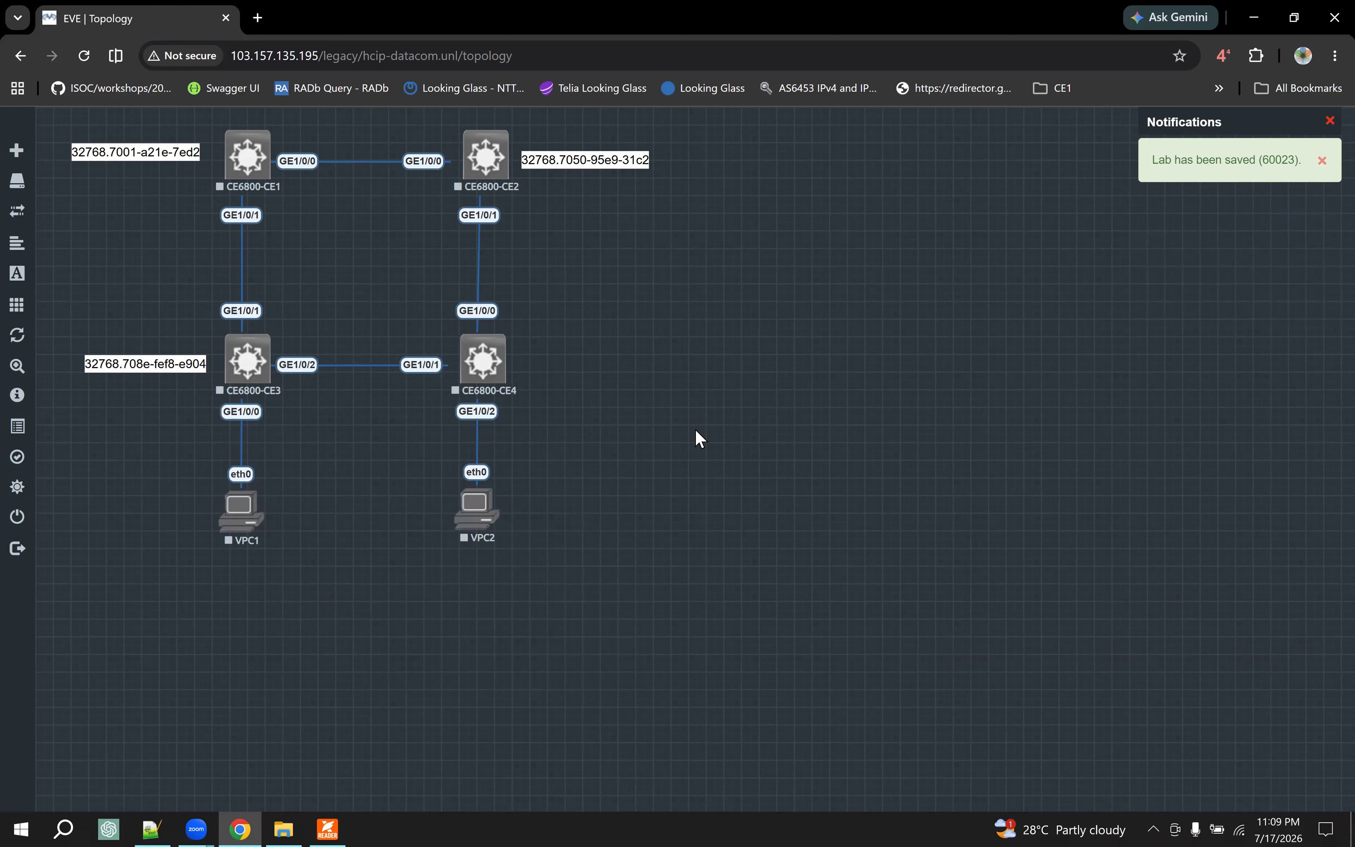
mouse_move(500, 358)
left_click_drag(497, 358, 499, 358)
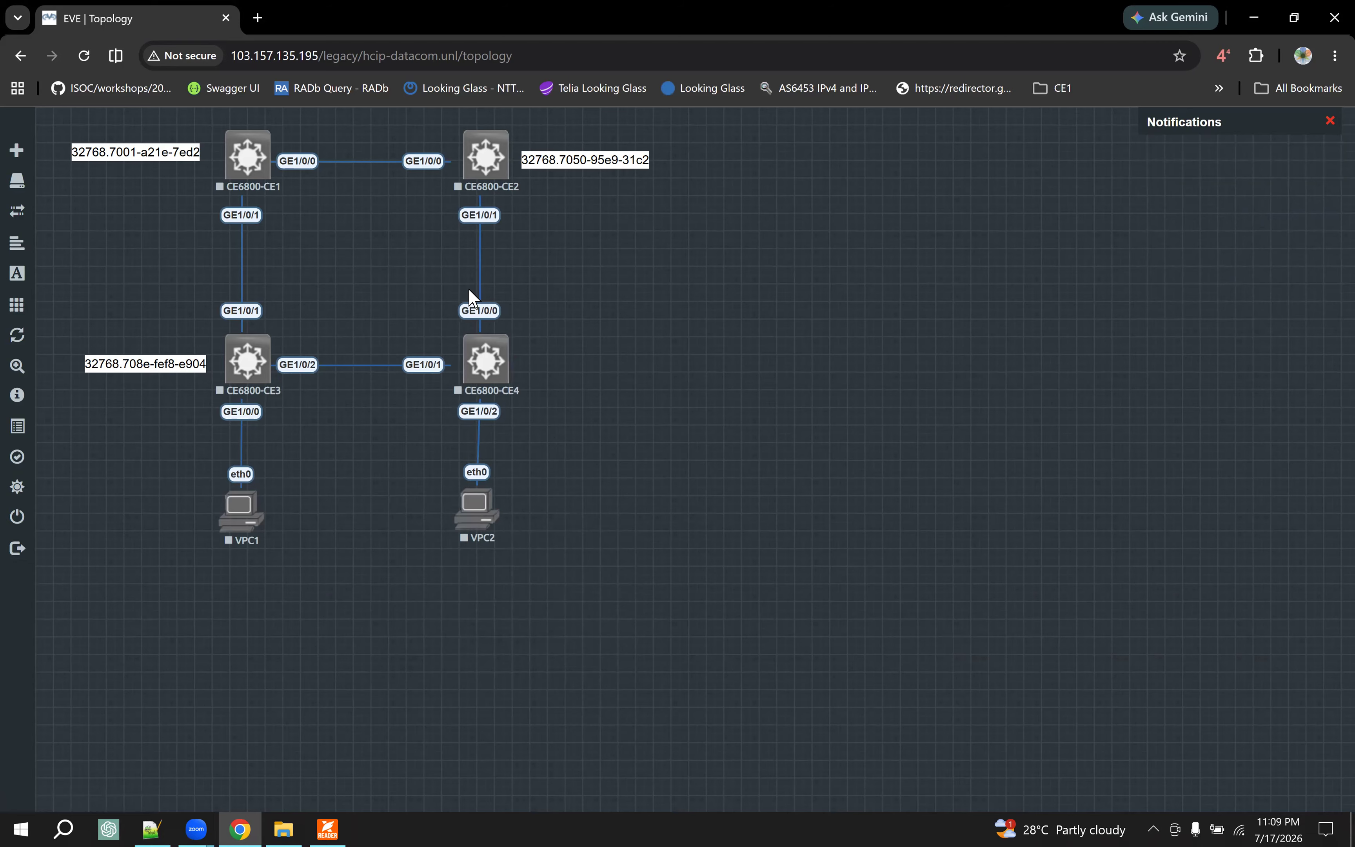
right_click(255, 159)
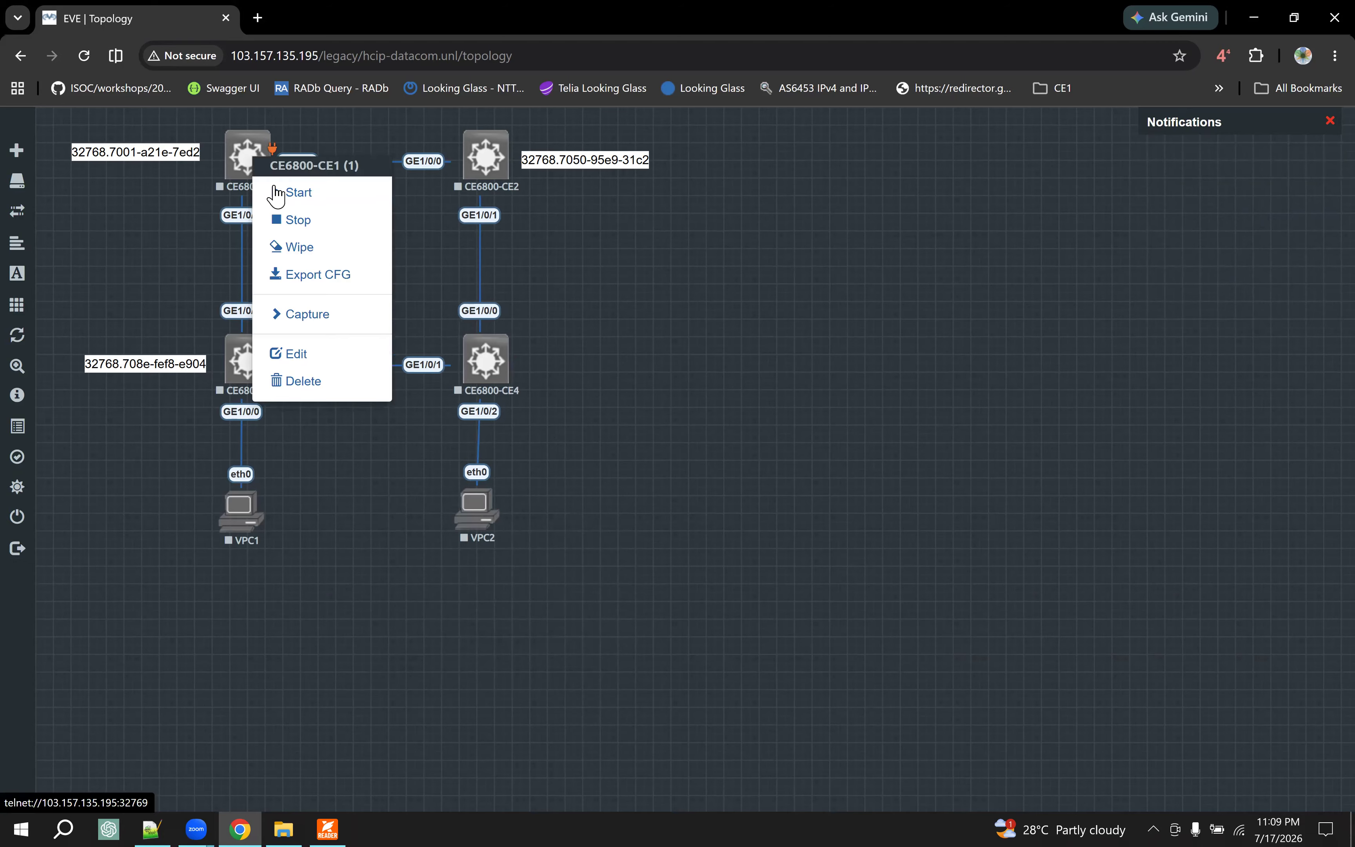
left_click(316, 198)
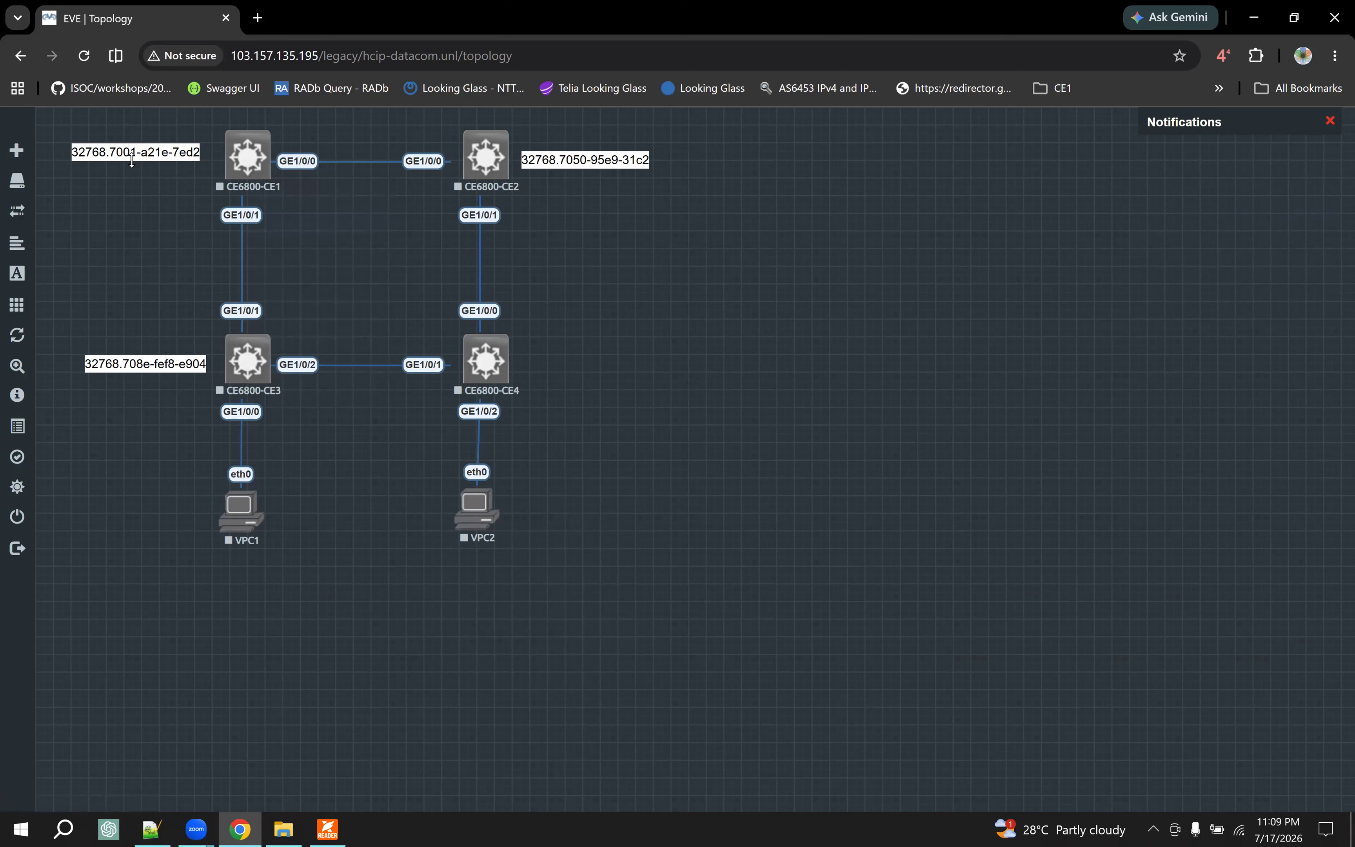
- Switch to the training PDF and examine the SW1 VLAN batch and GigabitEthernet 0/0/1 trunk commands in Single-Region Multi-Instance Configuration (2)
left_click(327, 829)
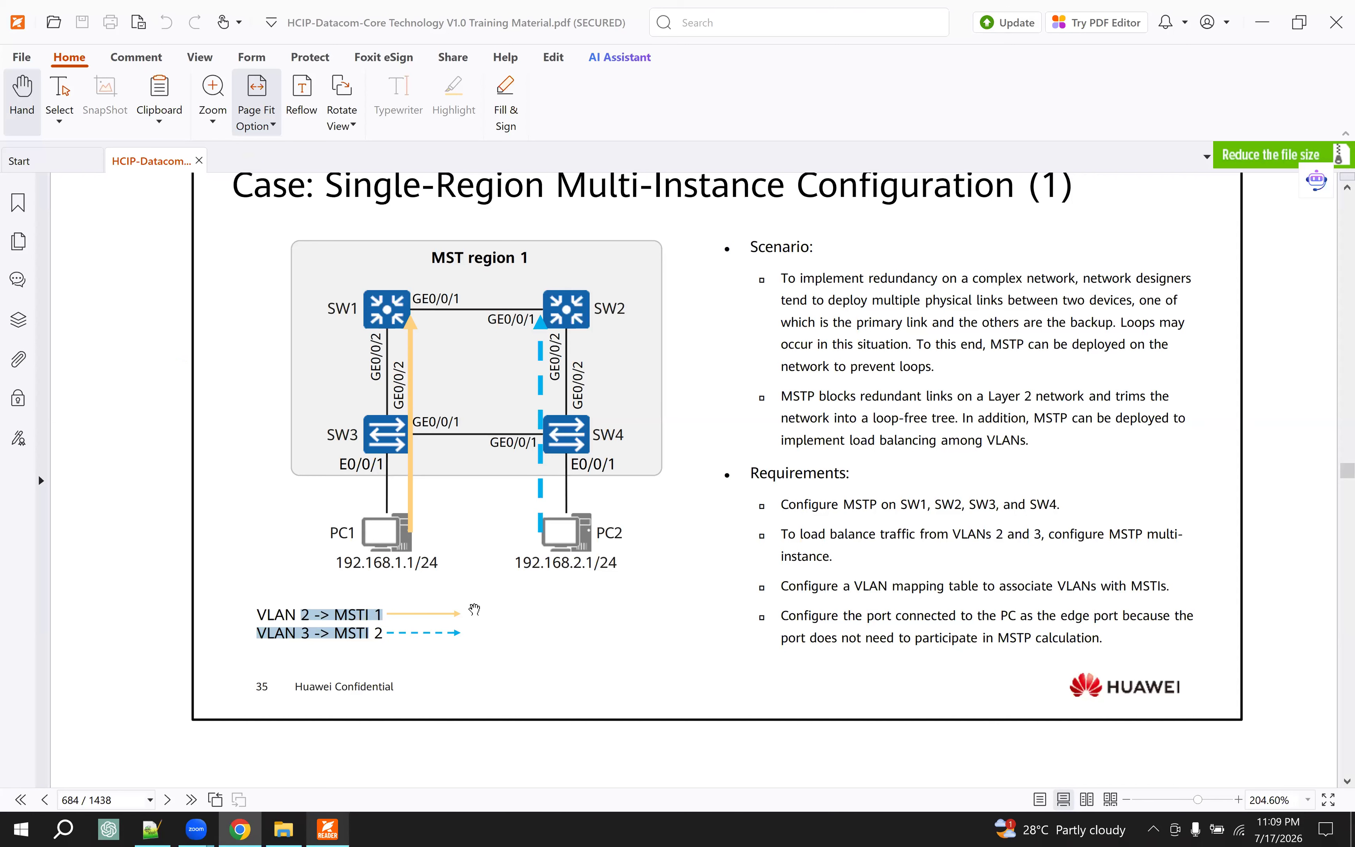
left_click(596, 626)
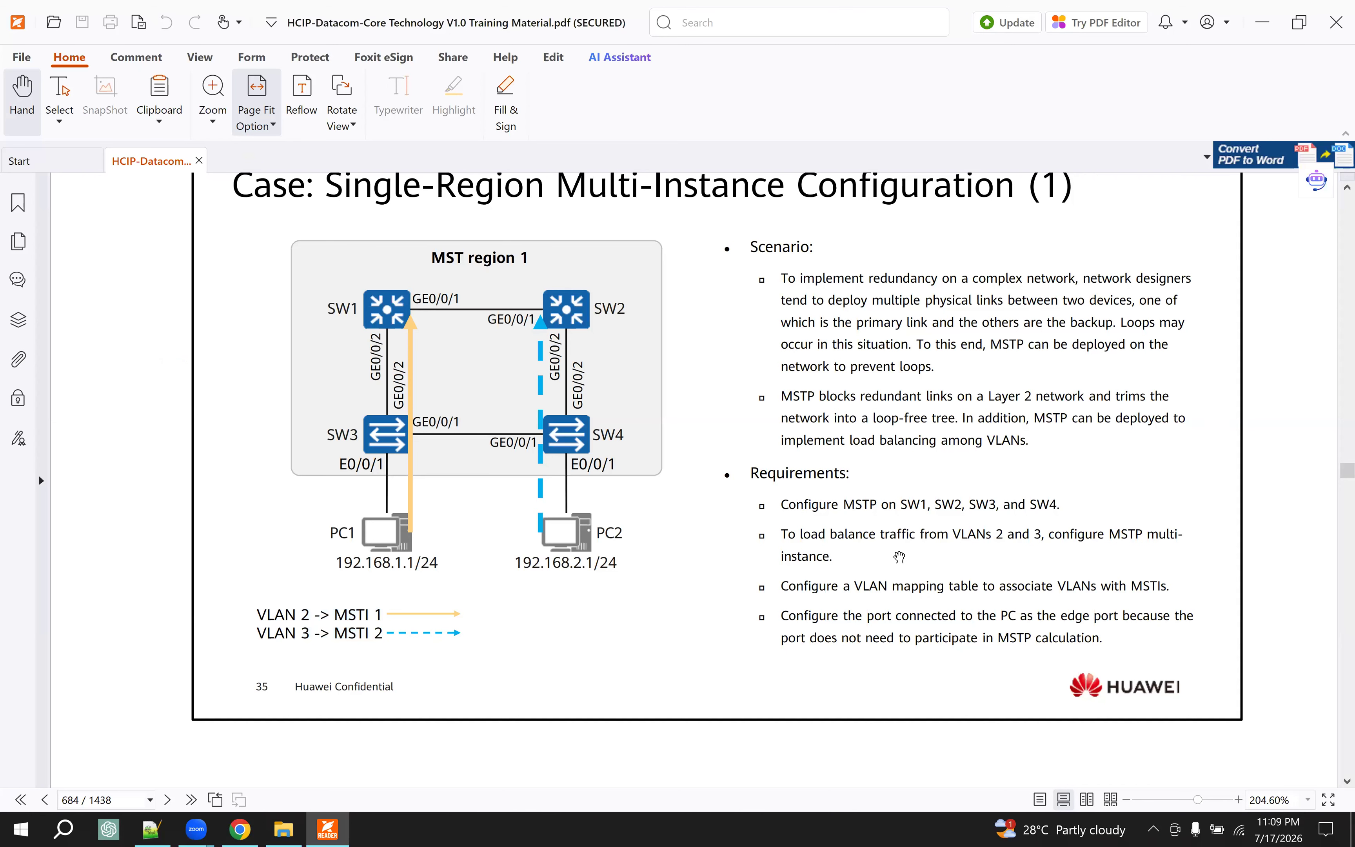
scroll(900, 553, "down", 5)
scroll(900, 553, "down", 15)
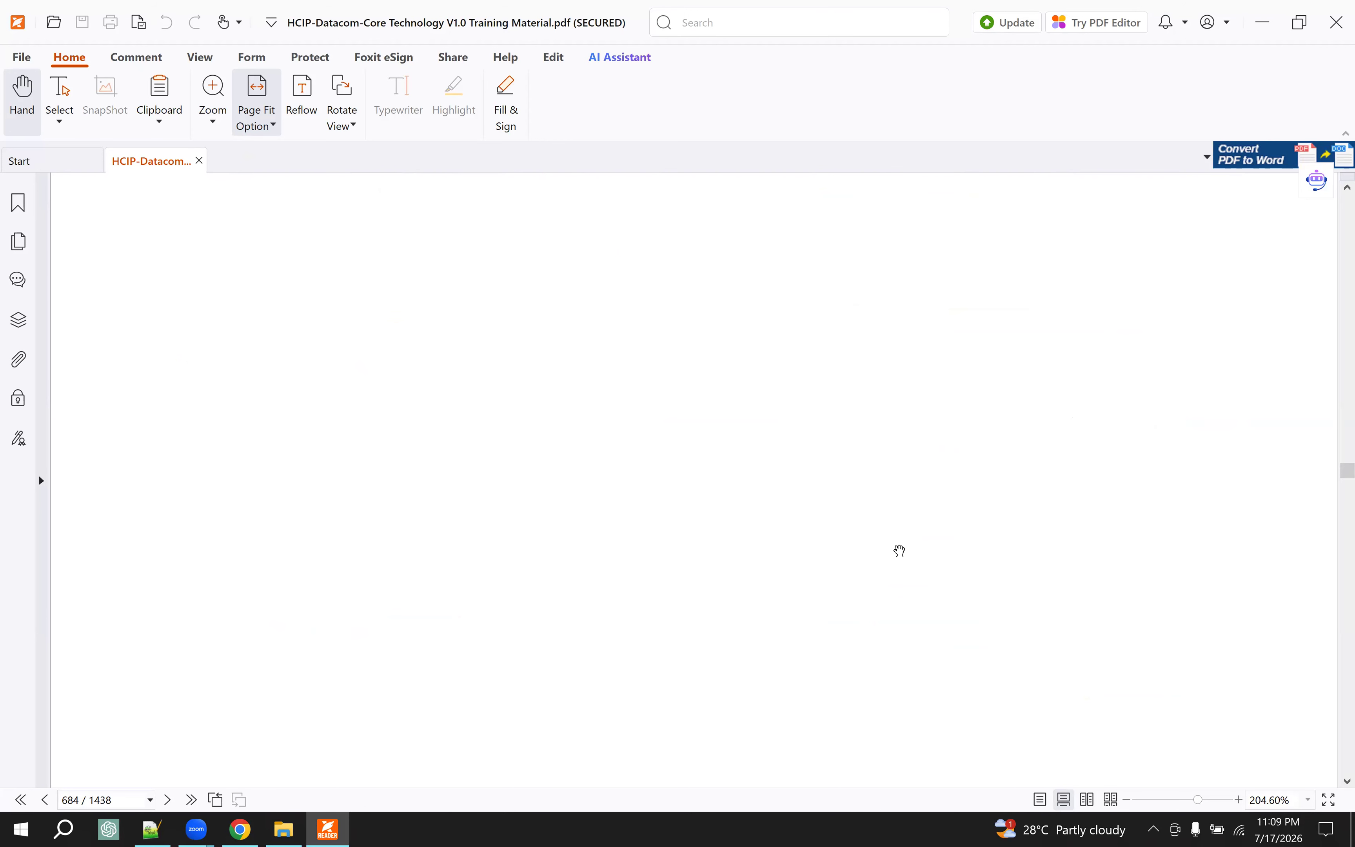
scroll(896, 539, "down", 5)
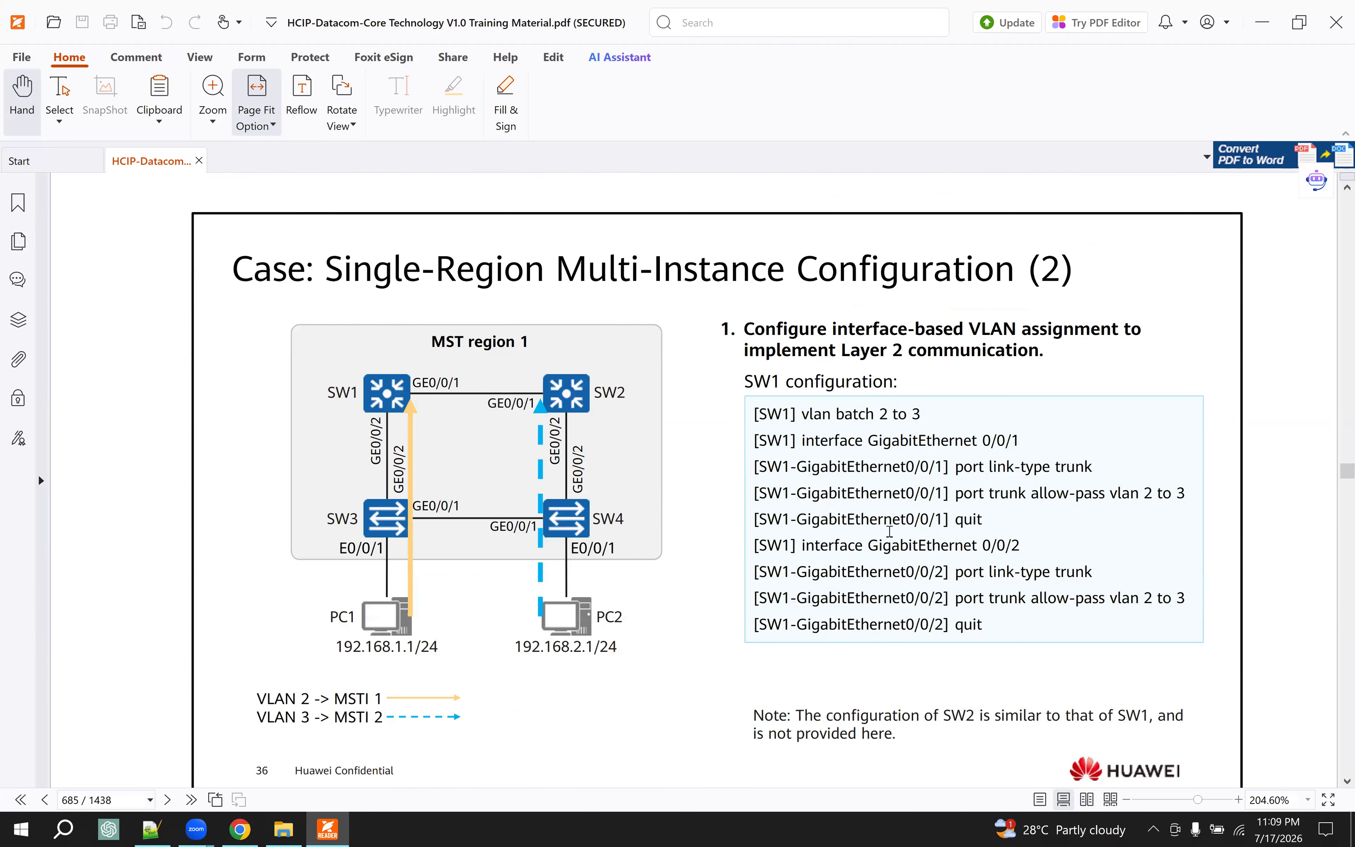
left_click_drag(813, 414, 941, 418)
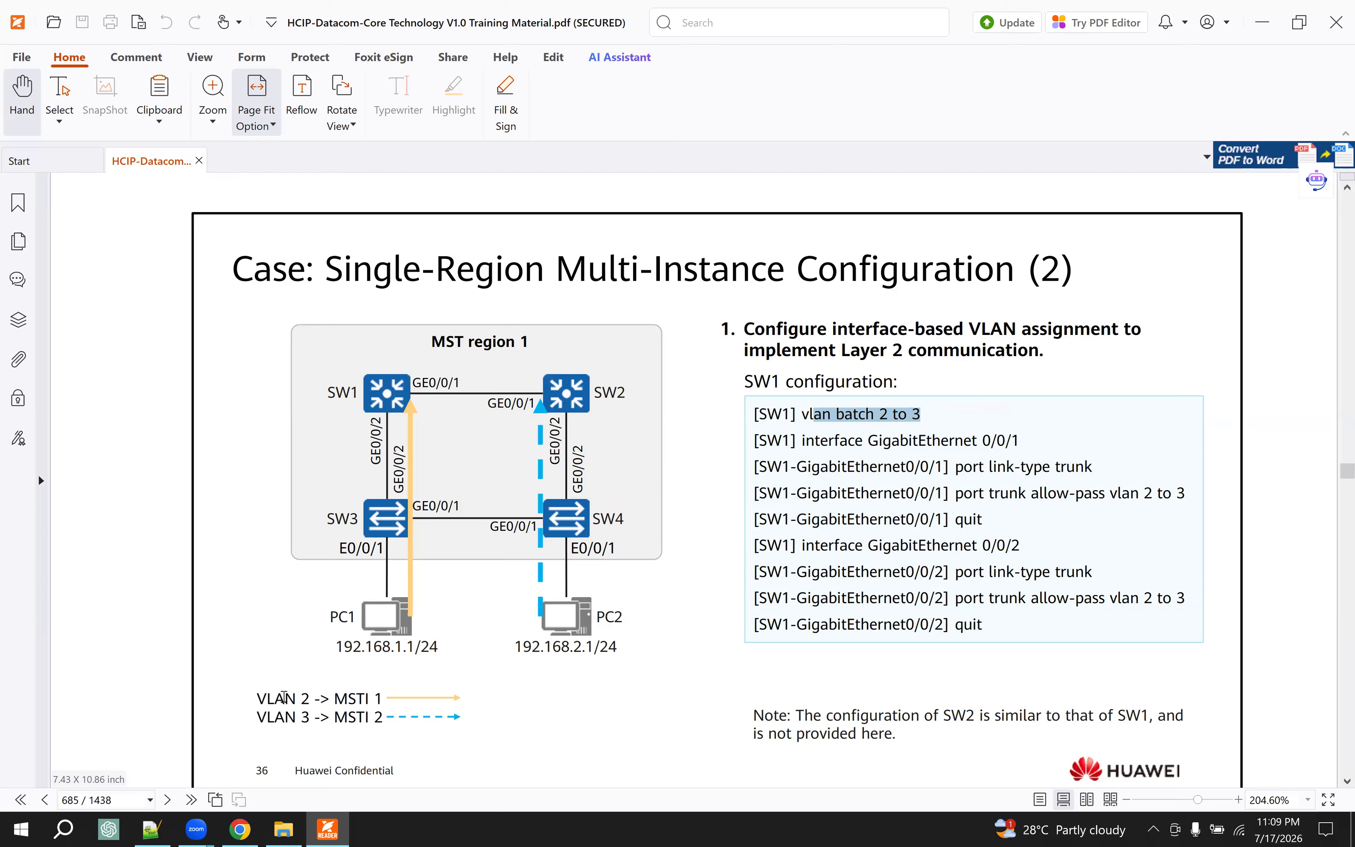
left_click_drag(285, 697, 295, 698)
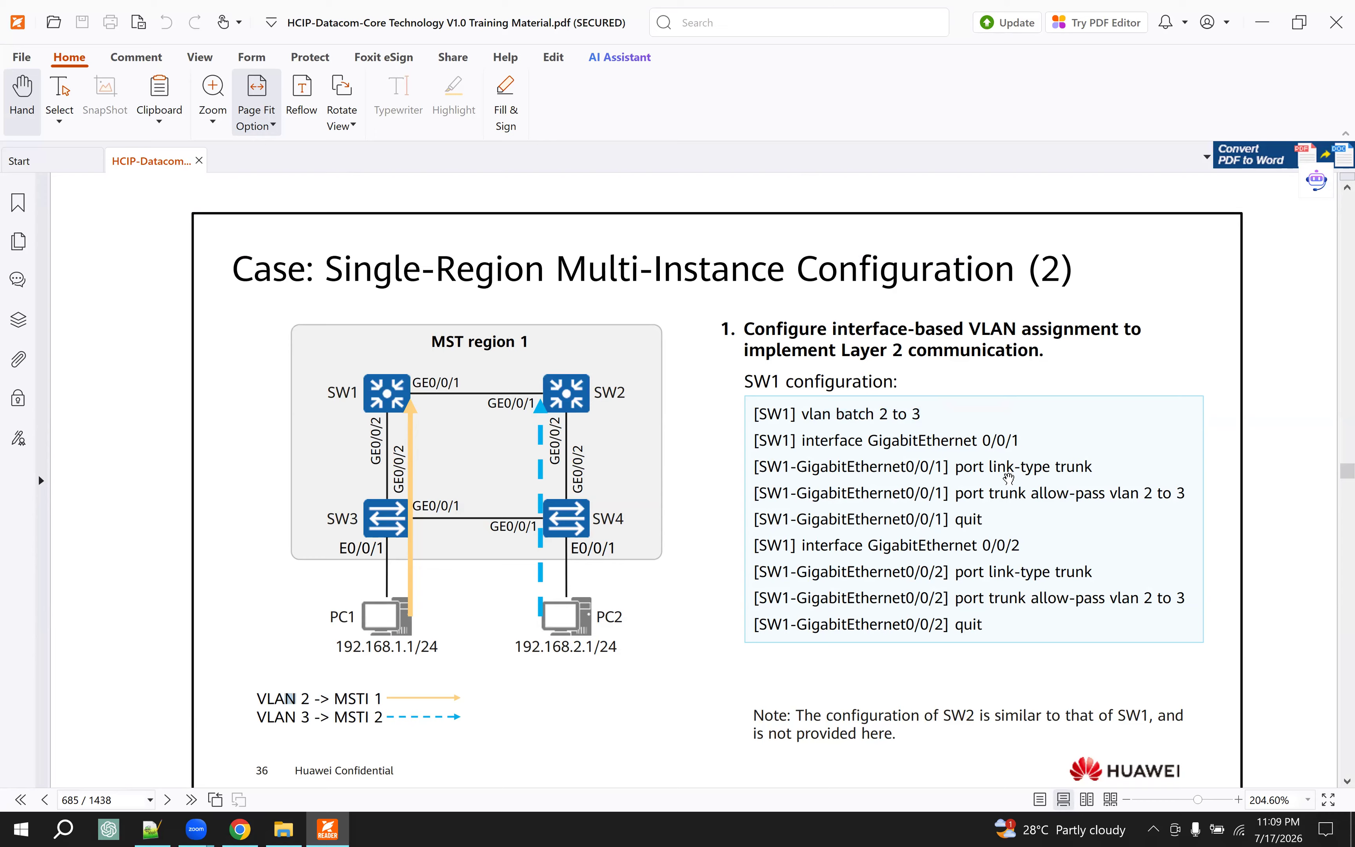
left_click_drag(987, 440, 1170, 500)
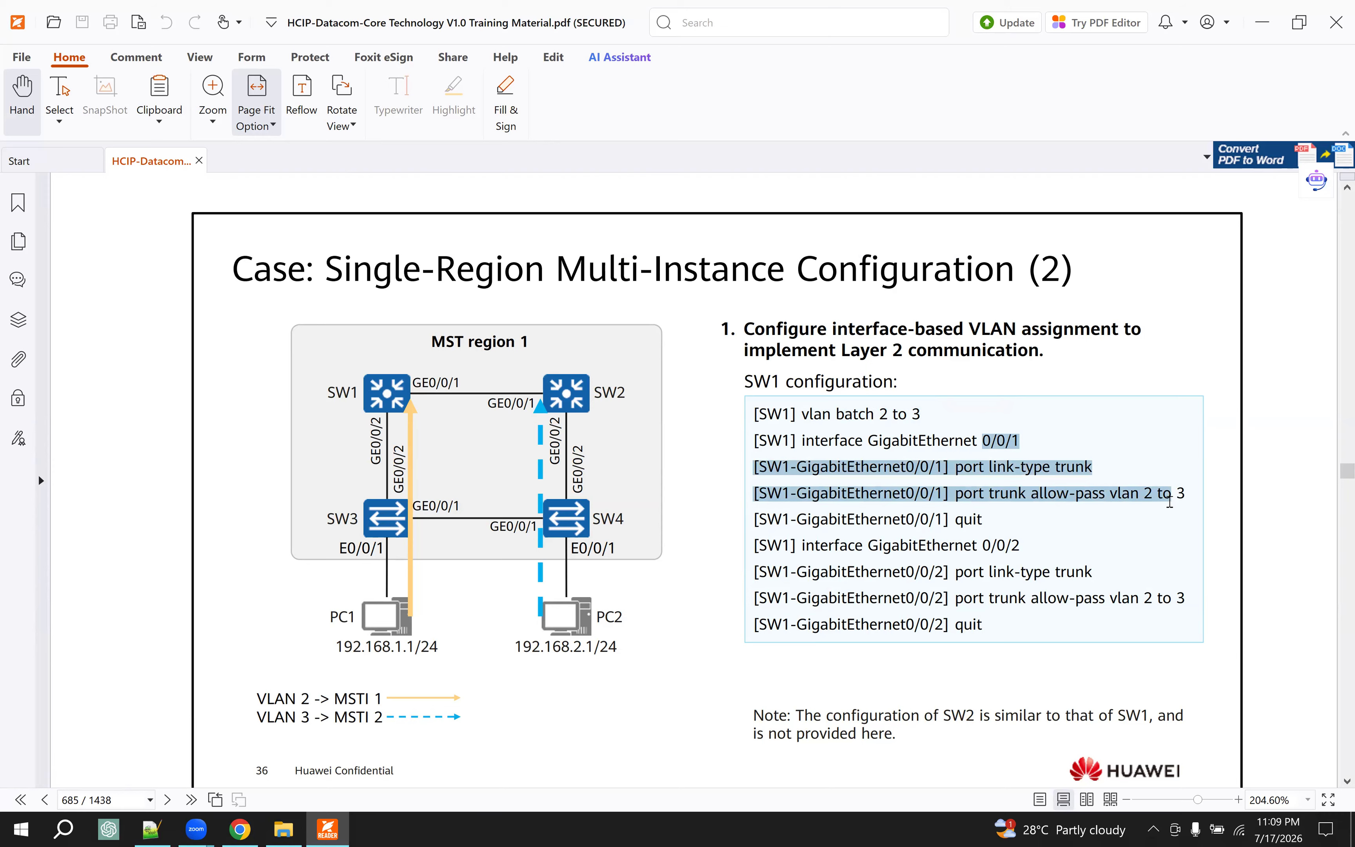